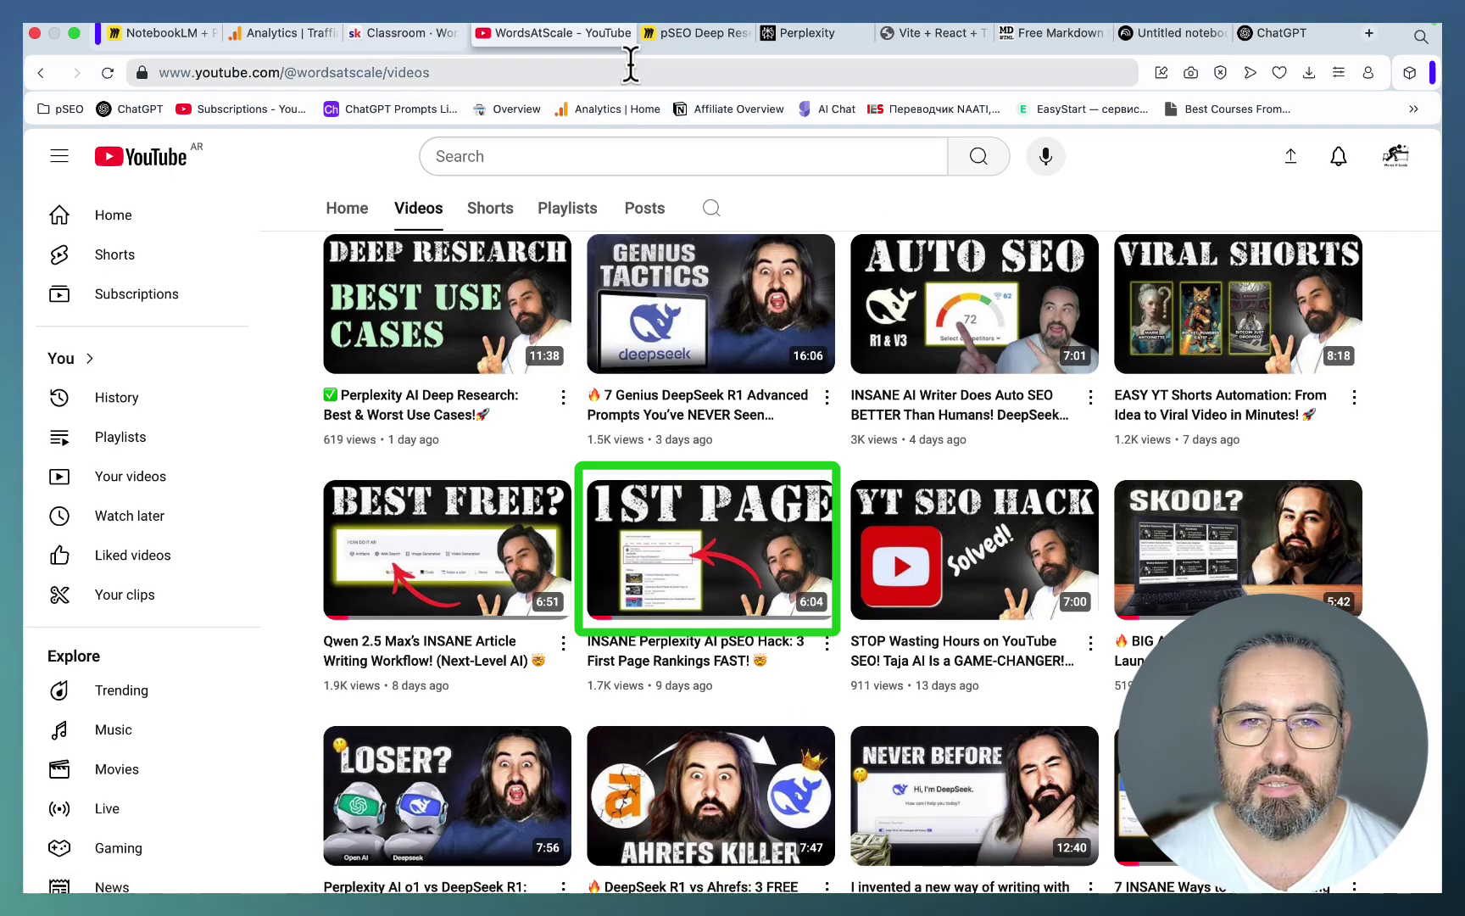
Switch from the YouTube Videos tab to the Miro pSEO workflow board, Keyword Research to Publish to WP
click(299, 41)
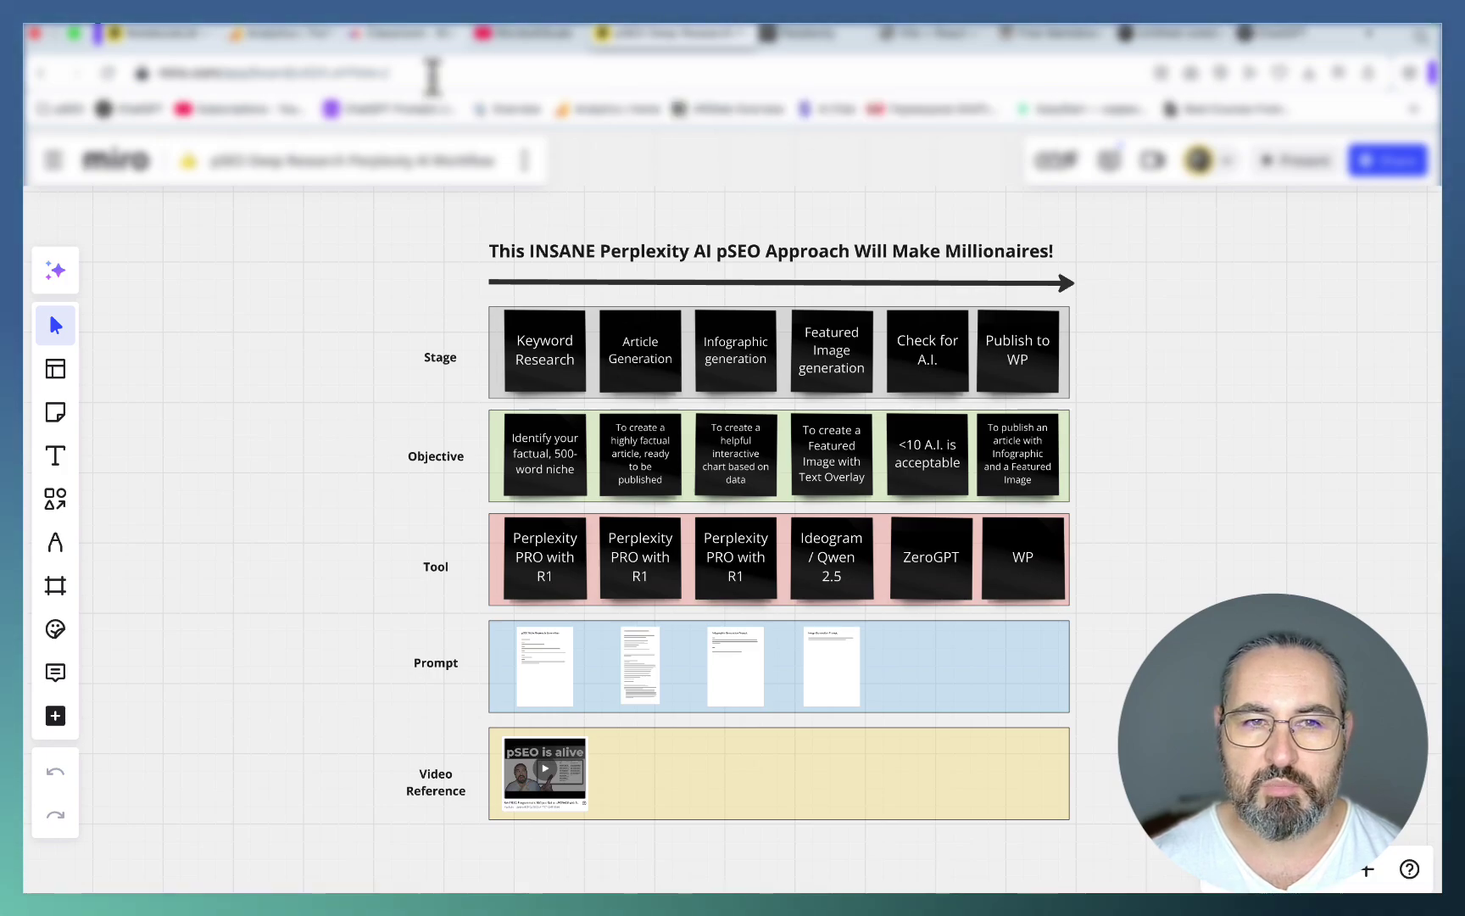
View the NotebookLM Perplexity R1 workflow board, then bring up the WordsAtScale Skool classroom
click(171, 42)
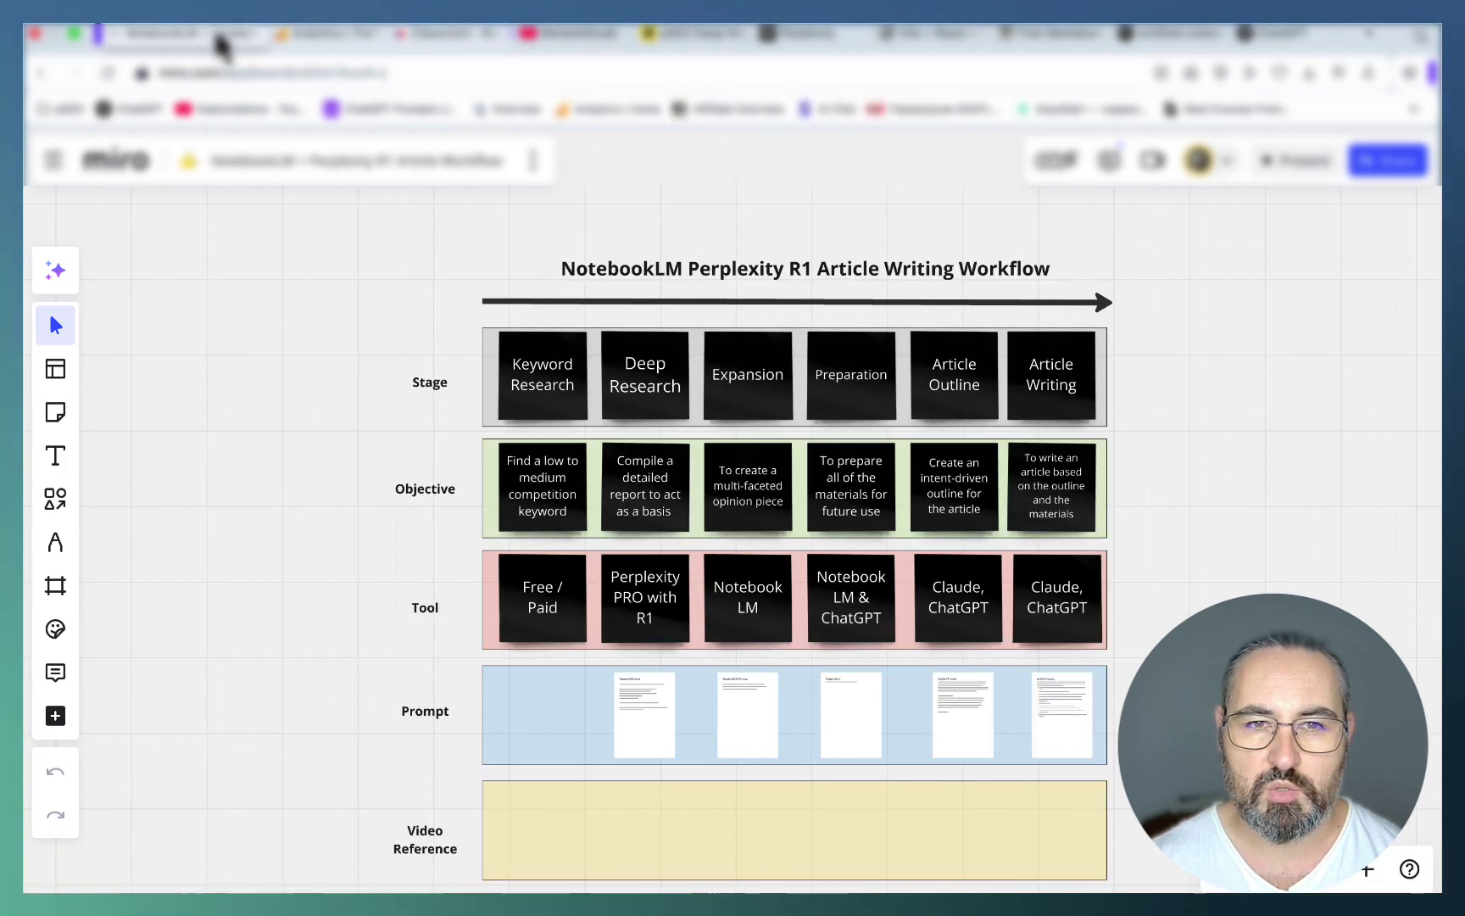
click(343, 39)
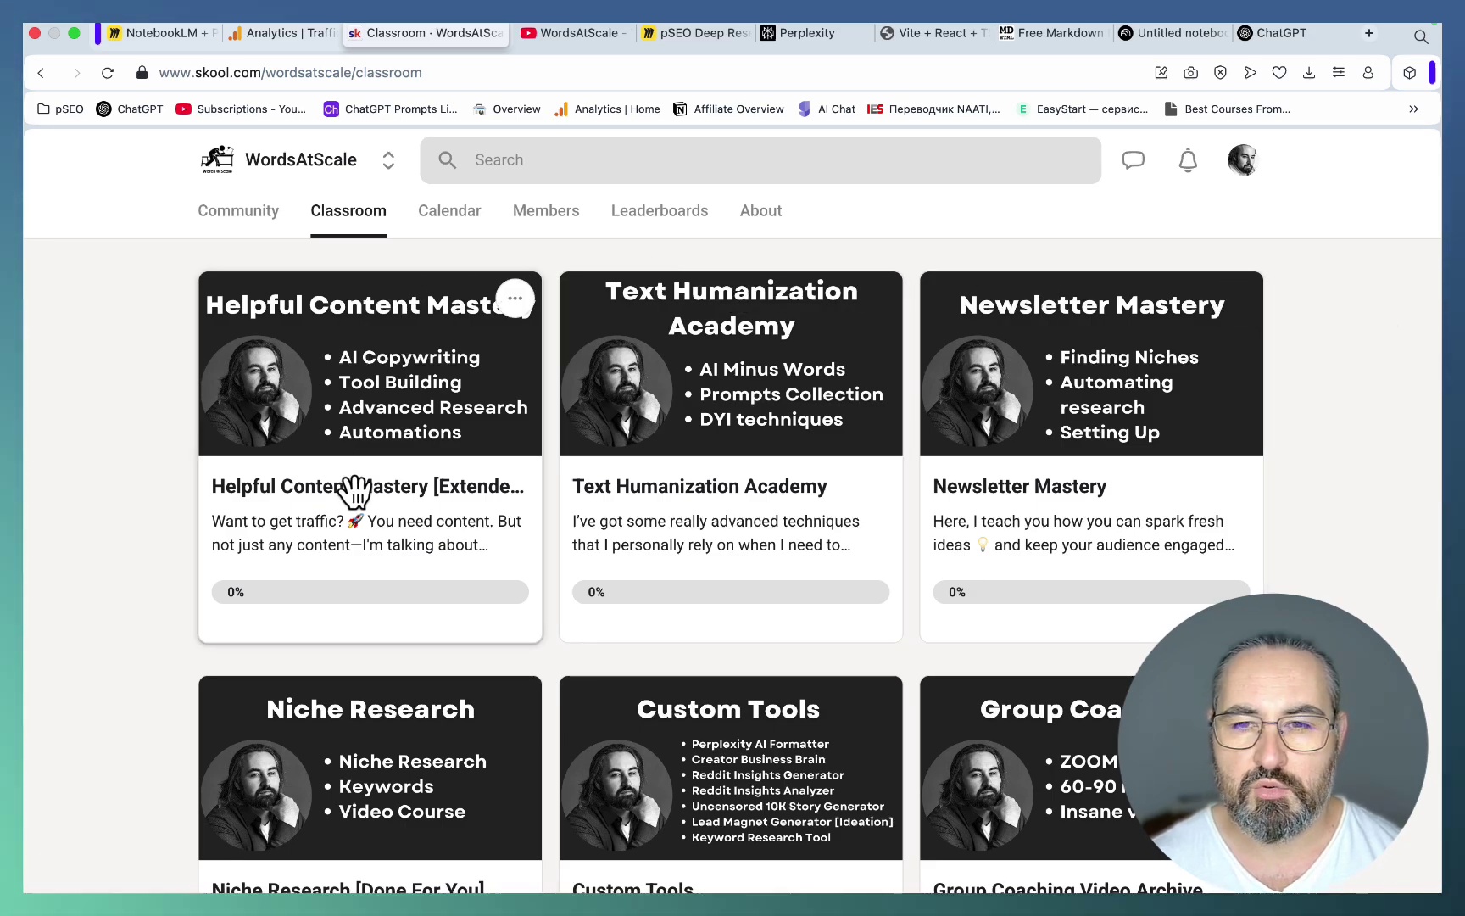
Scroll through the Niche Research course lessons, then return to the classroom course list
click(375, 678)
scroll(479, 445, down, 10)
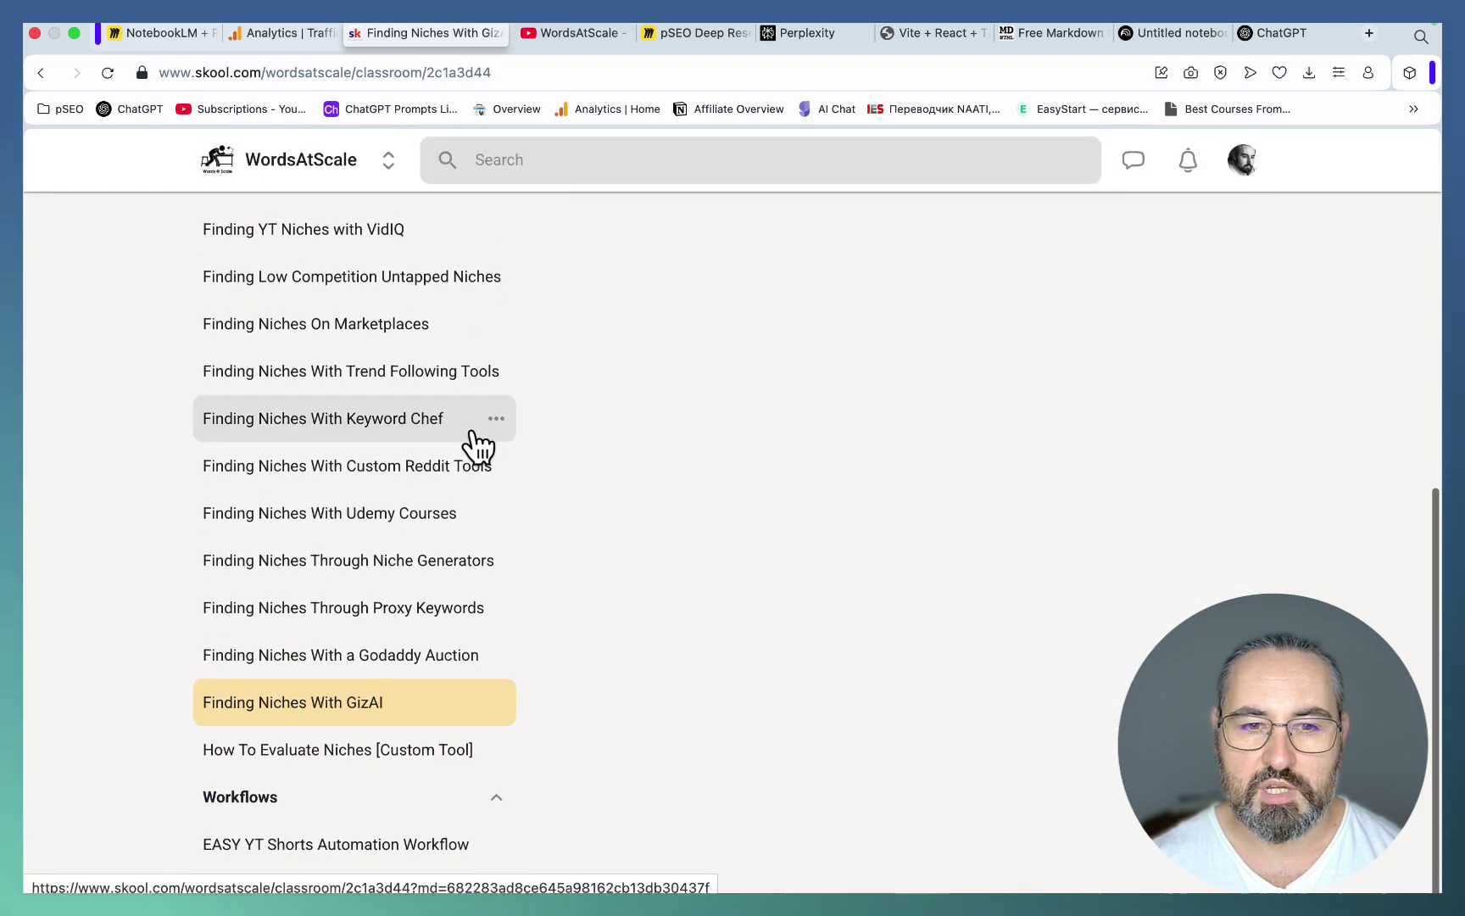
scroll(477, 444, up, 10)
key(super+bracketleft)
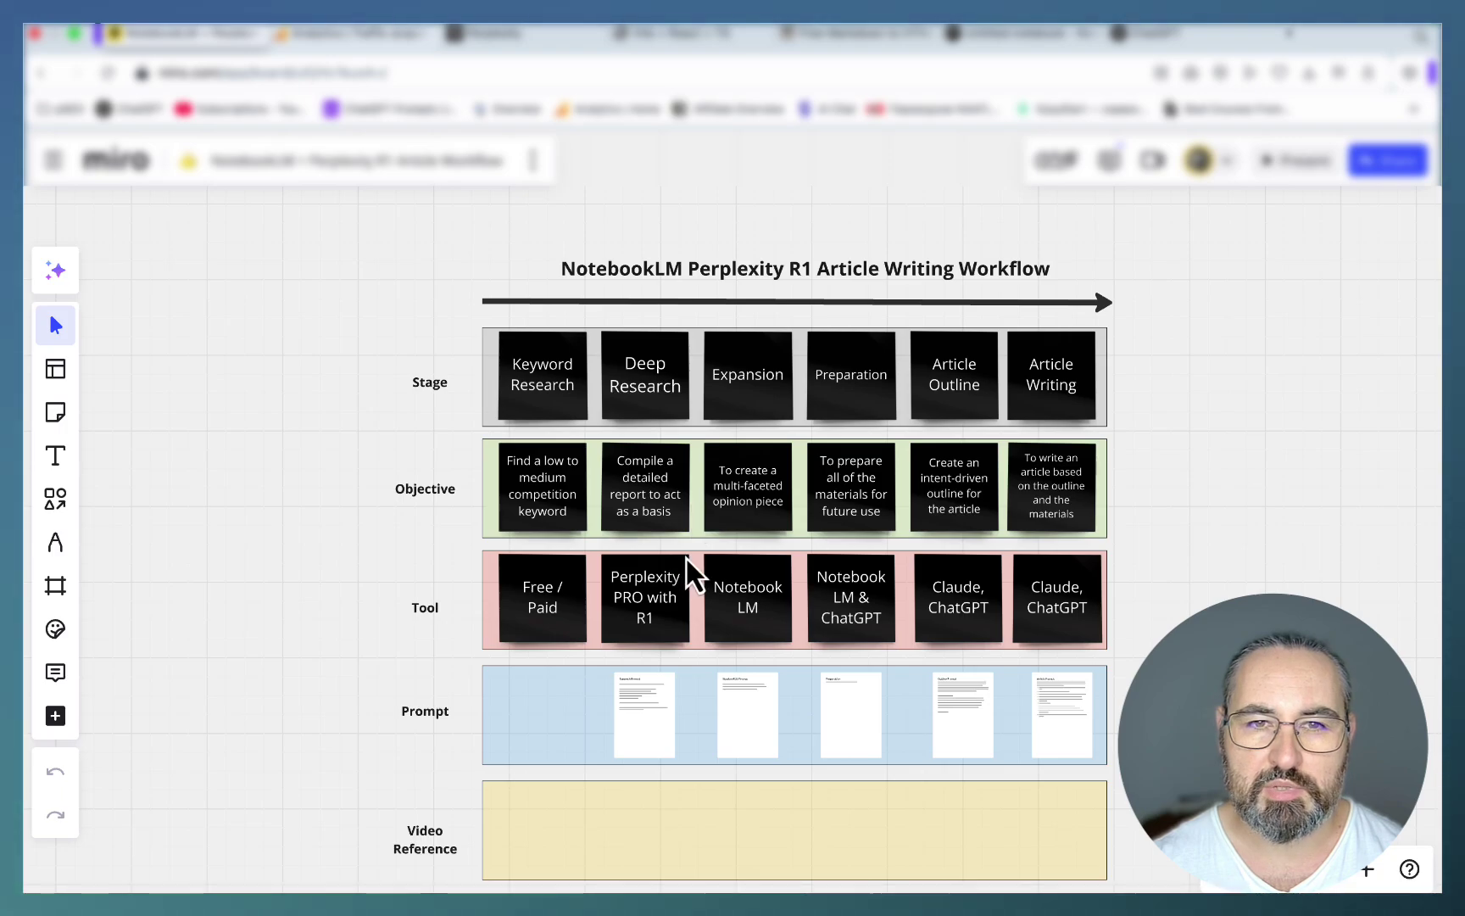
Paste the saved source-audit research prompt into a new Perplexity question, keeping R1 reasoning
click(500, 38)
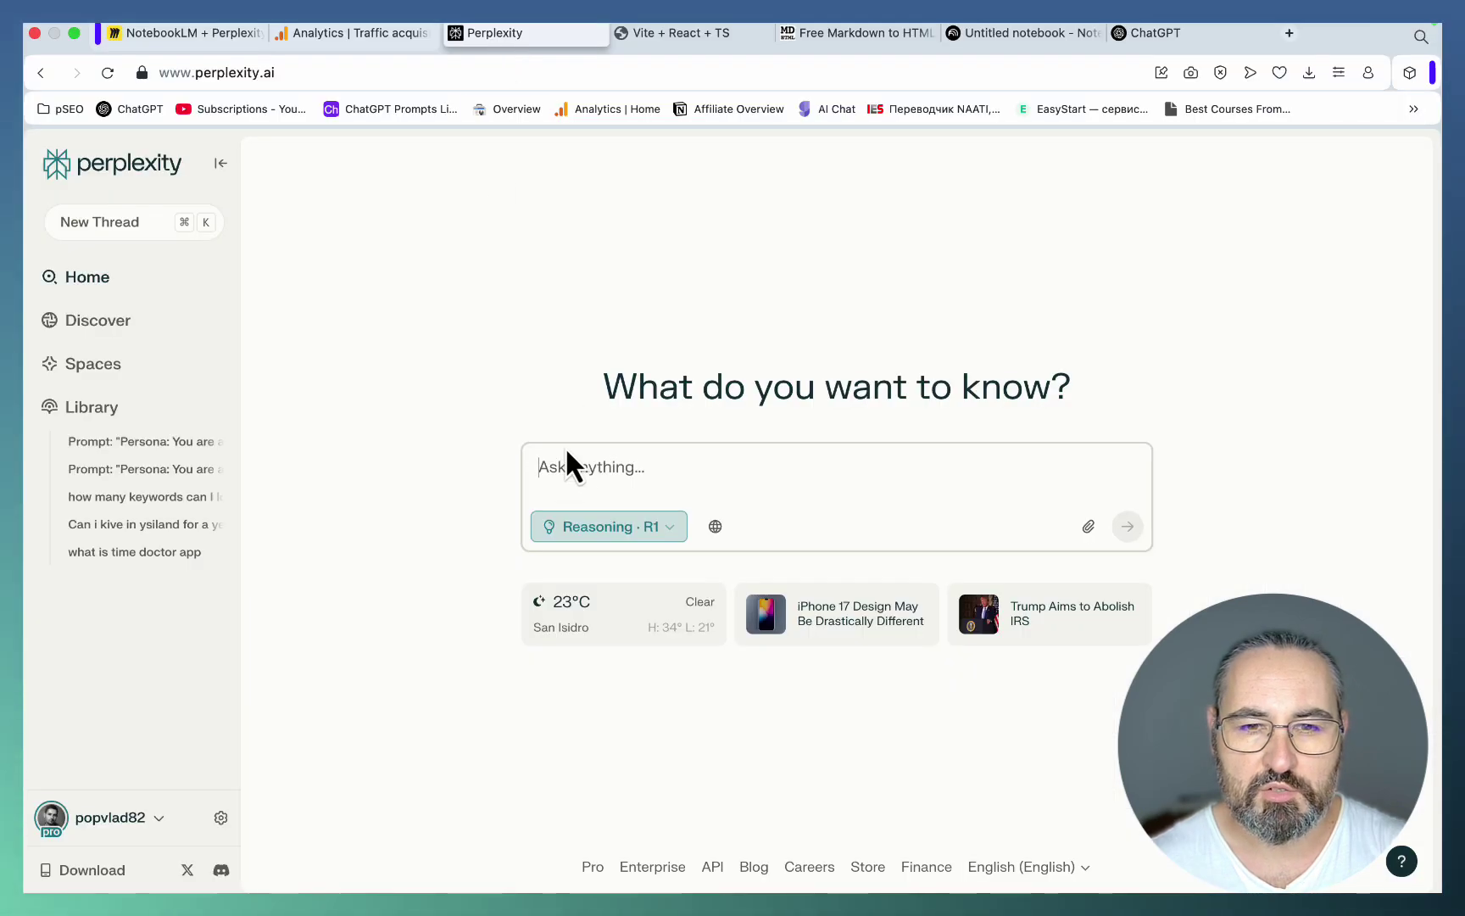
click(564, 472)
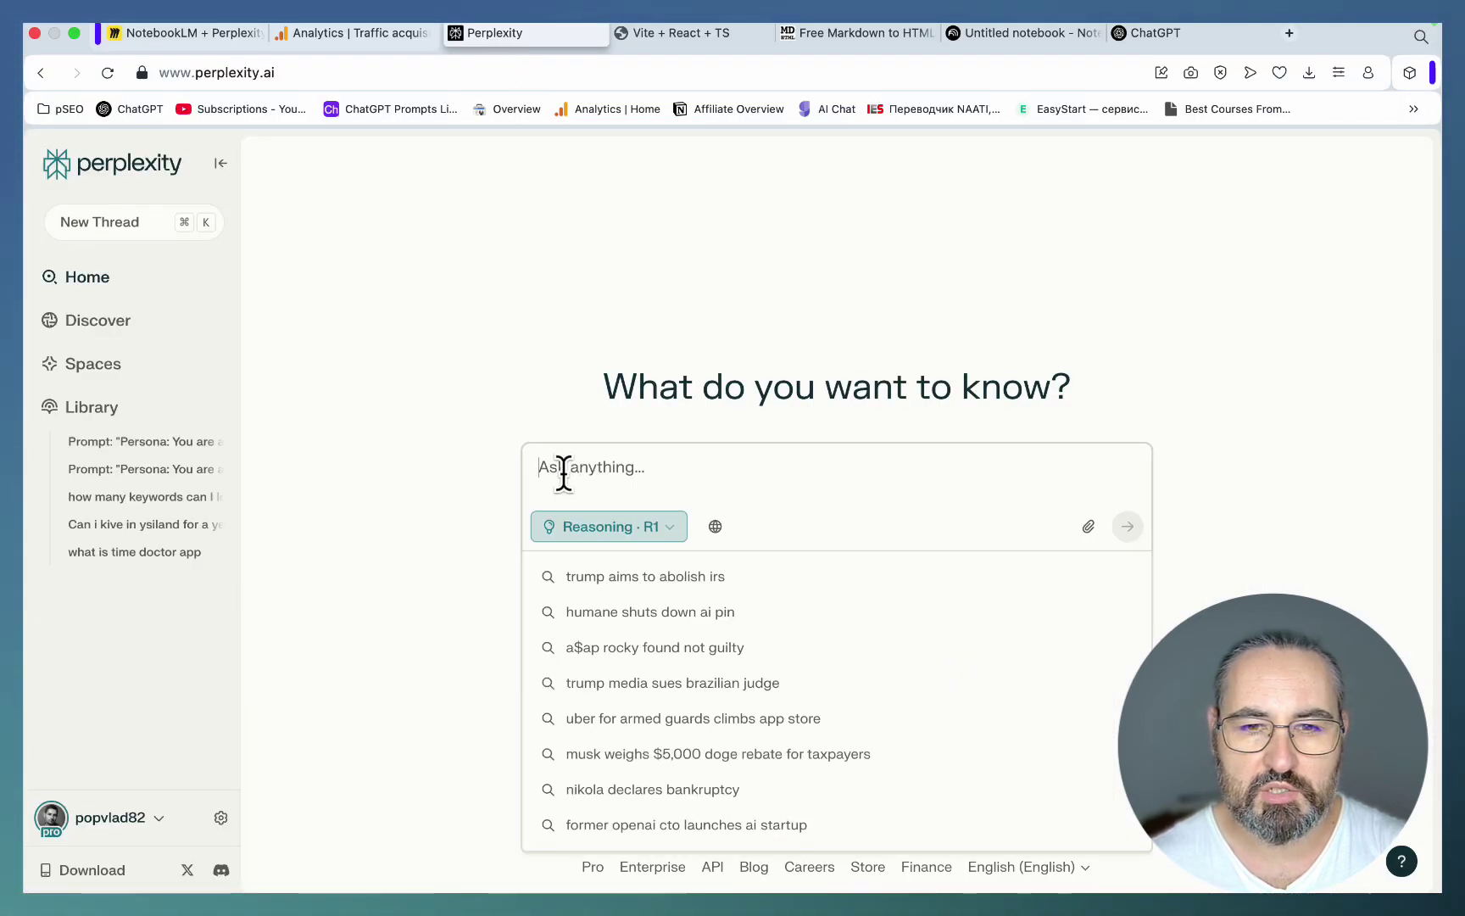
text(Before generating a report, I want you to audit the sources that you based the report on:  Only include only highly relevant sources and exclude irrelevant sources Cross-reference facts to make sure data and facts are accurate Make sure you’re using varied sources including video and reddit threads Give more wright to video and social content Give more weight to mire recent data  Let me know the results of the sources audit after you've complied the report  Now, create an ultimate, super comprehensive an detailed report (including case studies, facts, numbers, testimonials and statistics) on [TOPIC])
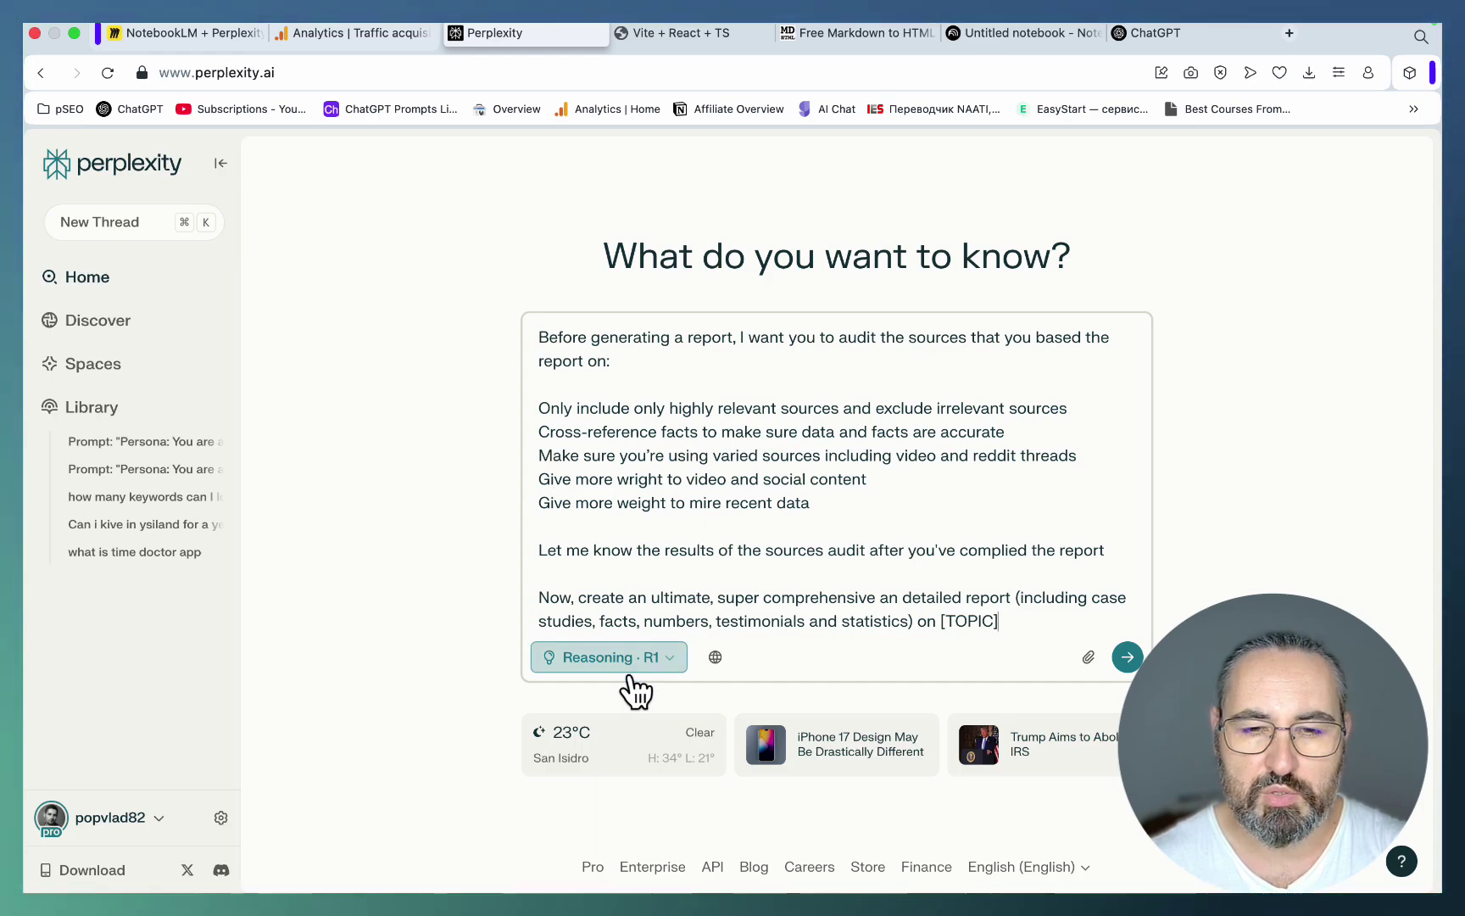
click(678, 670)
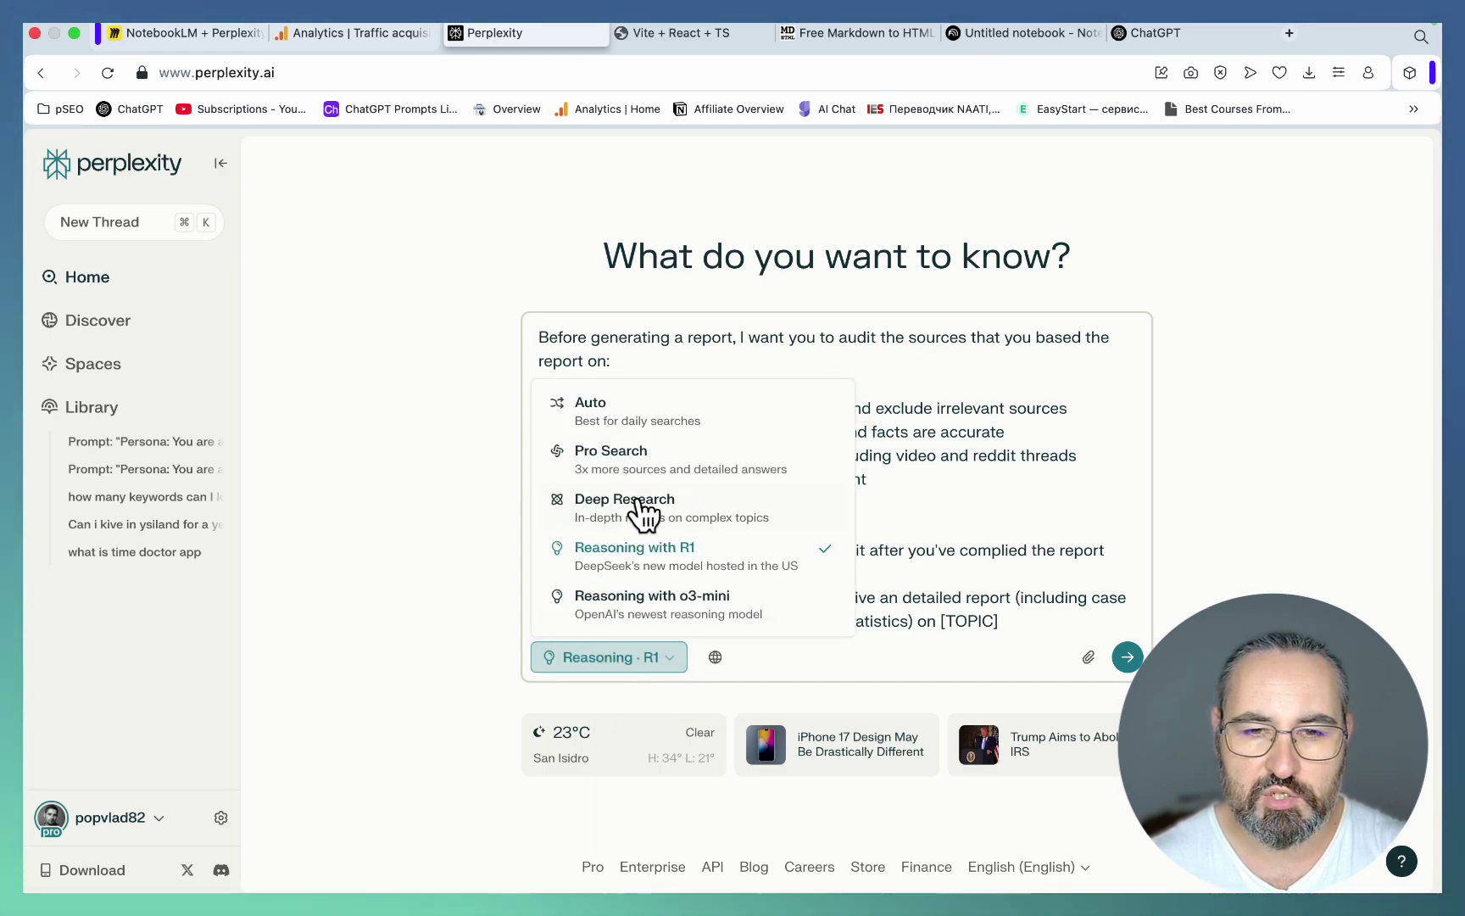
click(1021, 621)
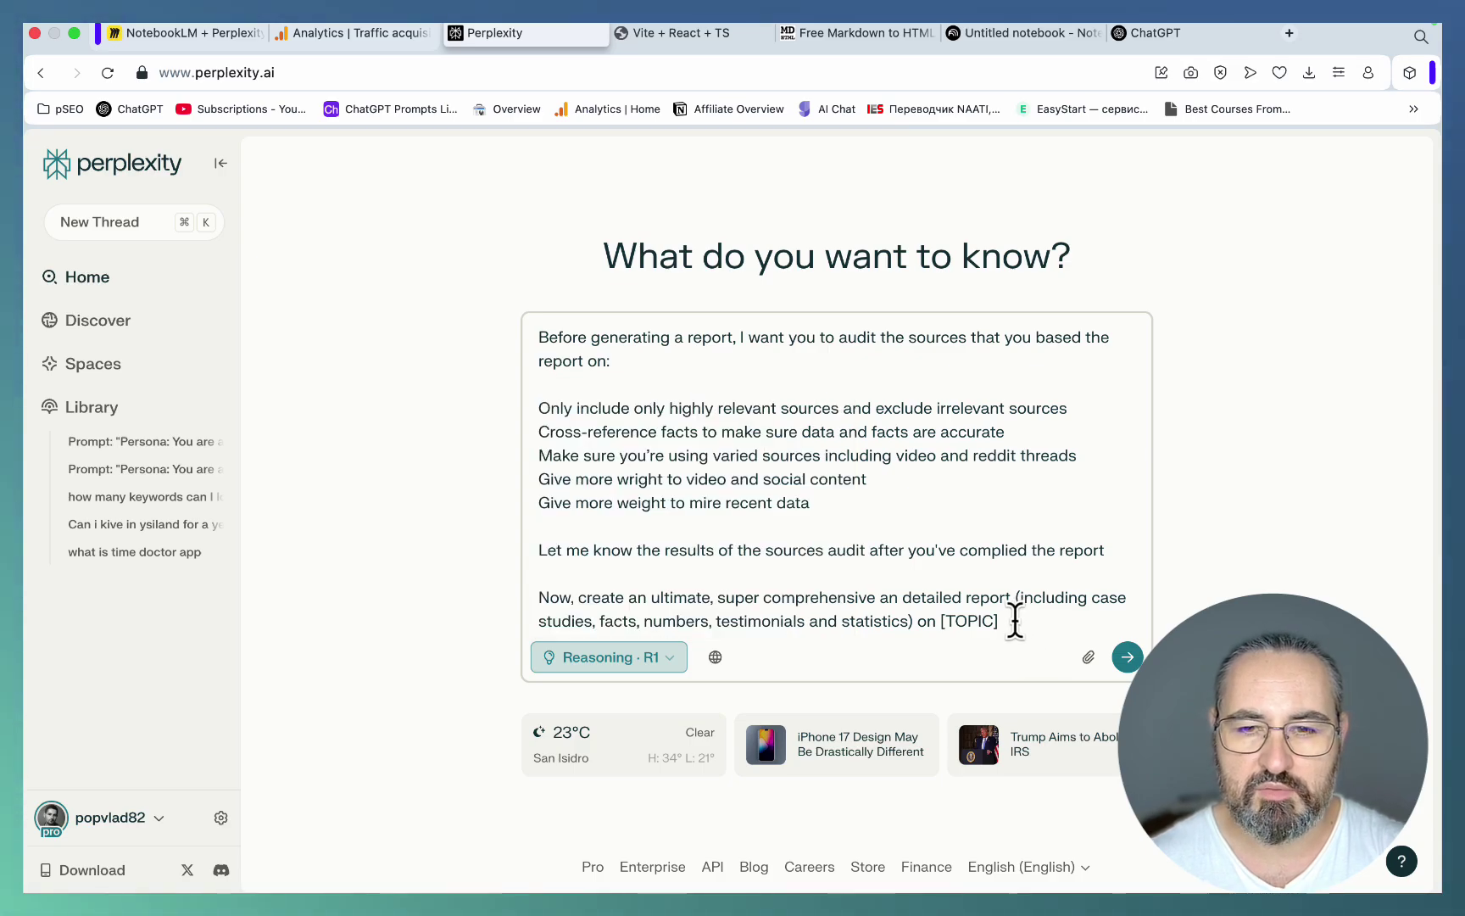
Replace [TOPIC] with 'A.I. in the workspace in 2025', submit, and read through the finished report
drag(1014, 622, 955, 626)
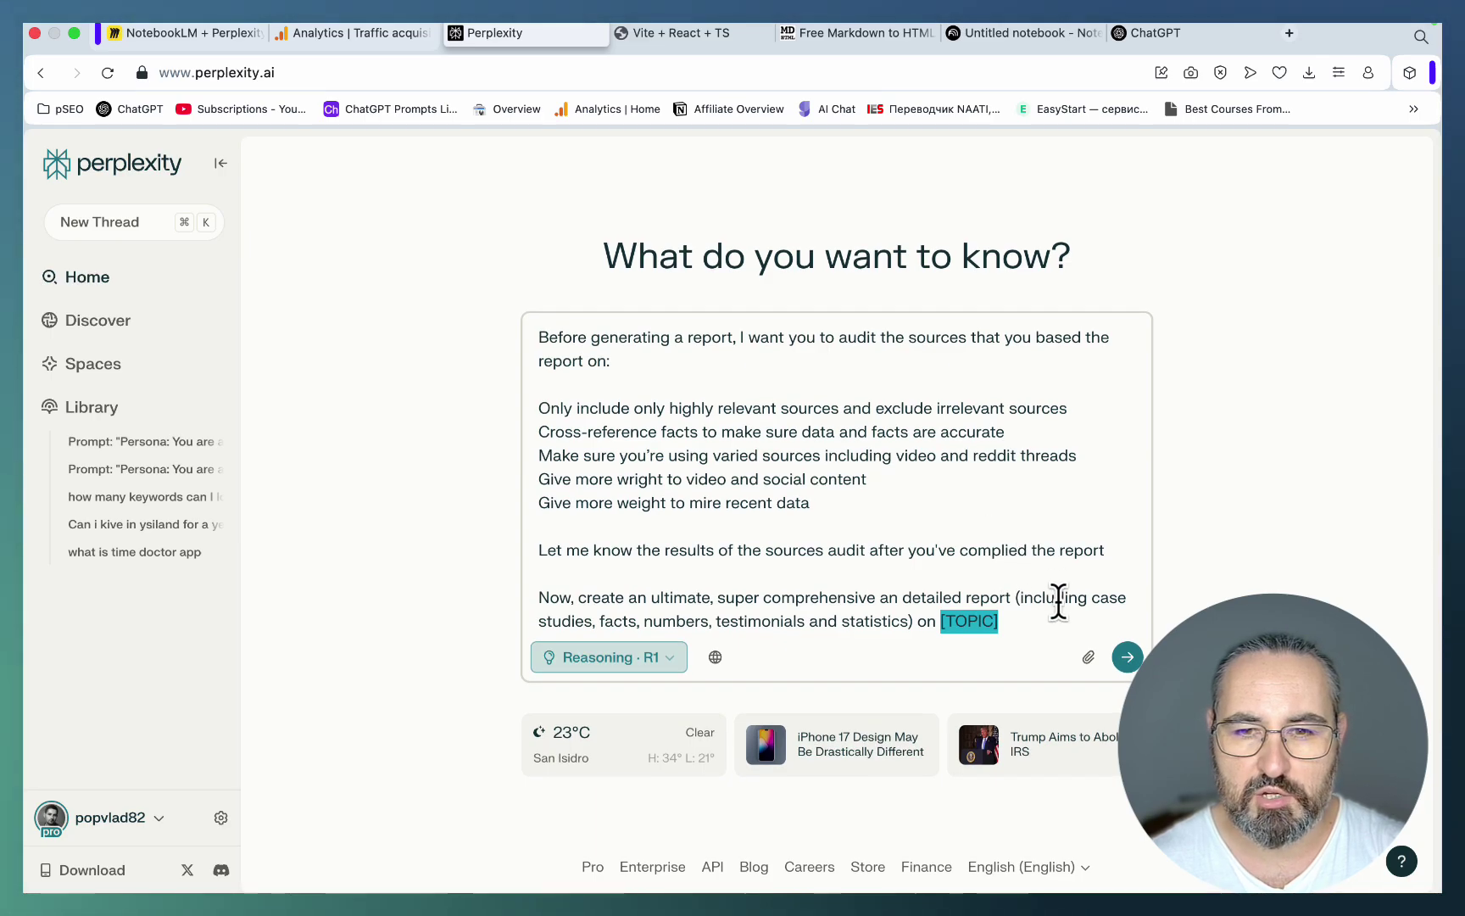
text(A.I. in the workspace in 2025)
key(Return)
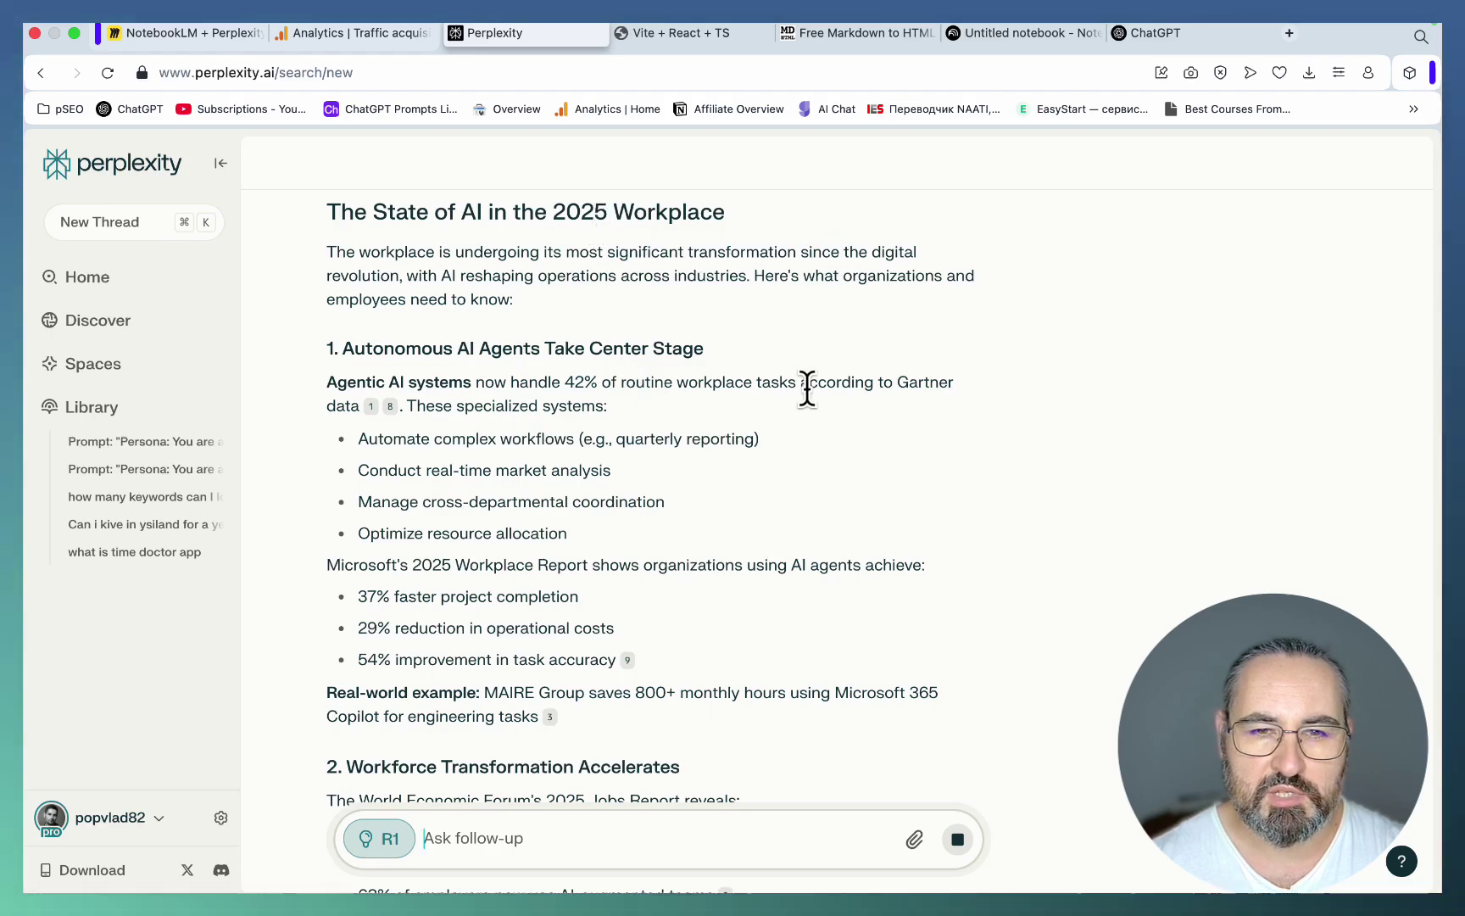
scroll(857, 387, down, 5)
scroll(857, 392, down, 6)
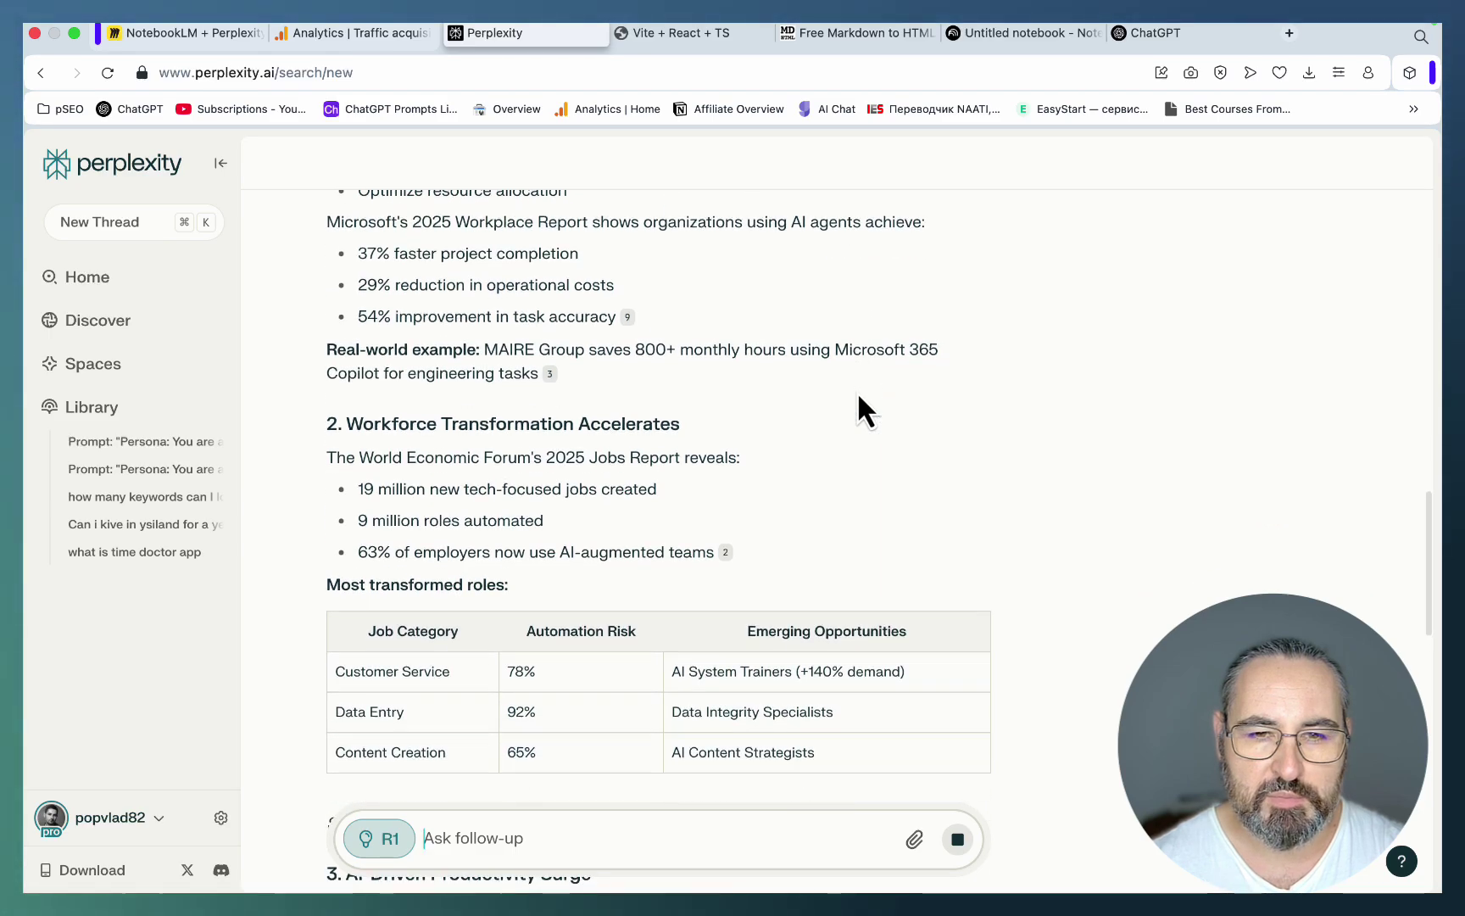
scroll(857, 391, down, 4)
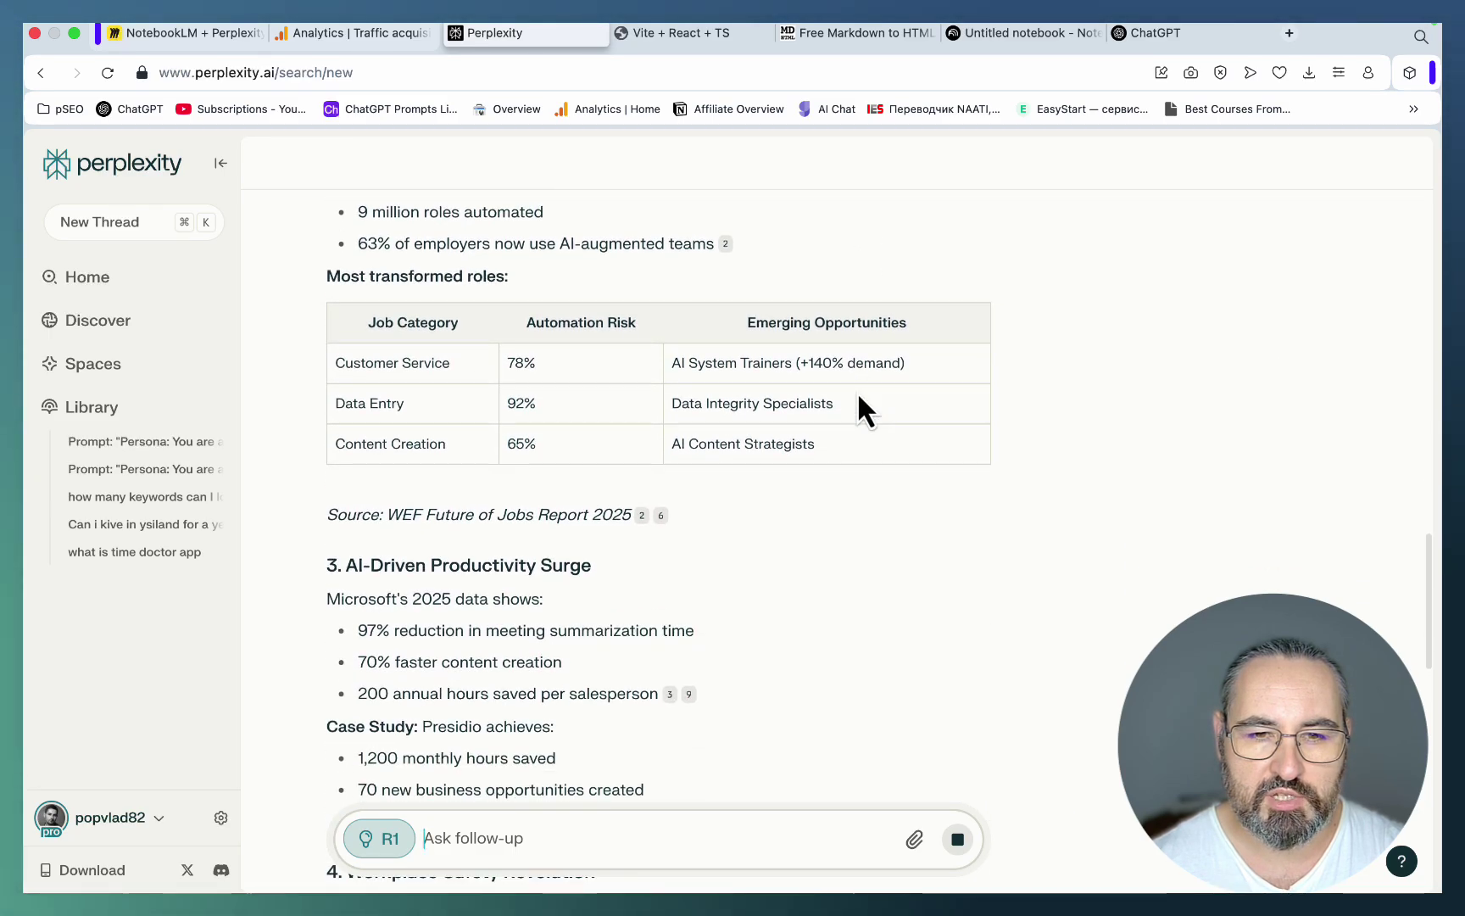
scroll(857, 391, down, 10)
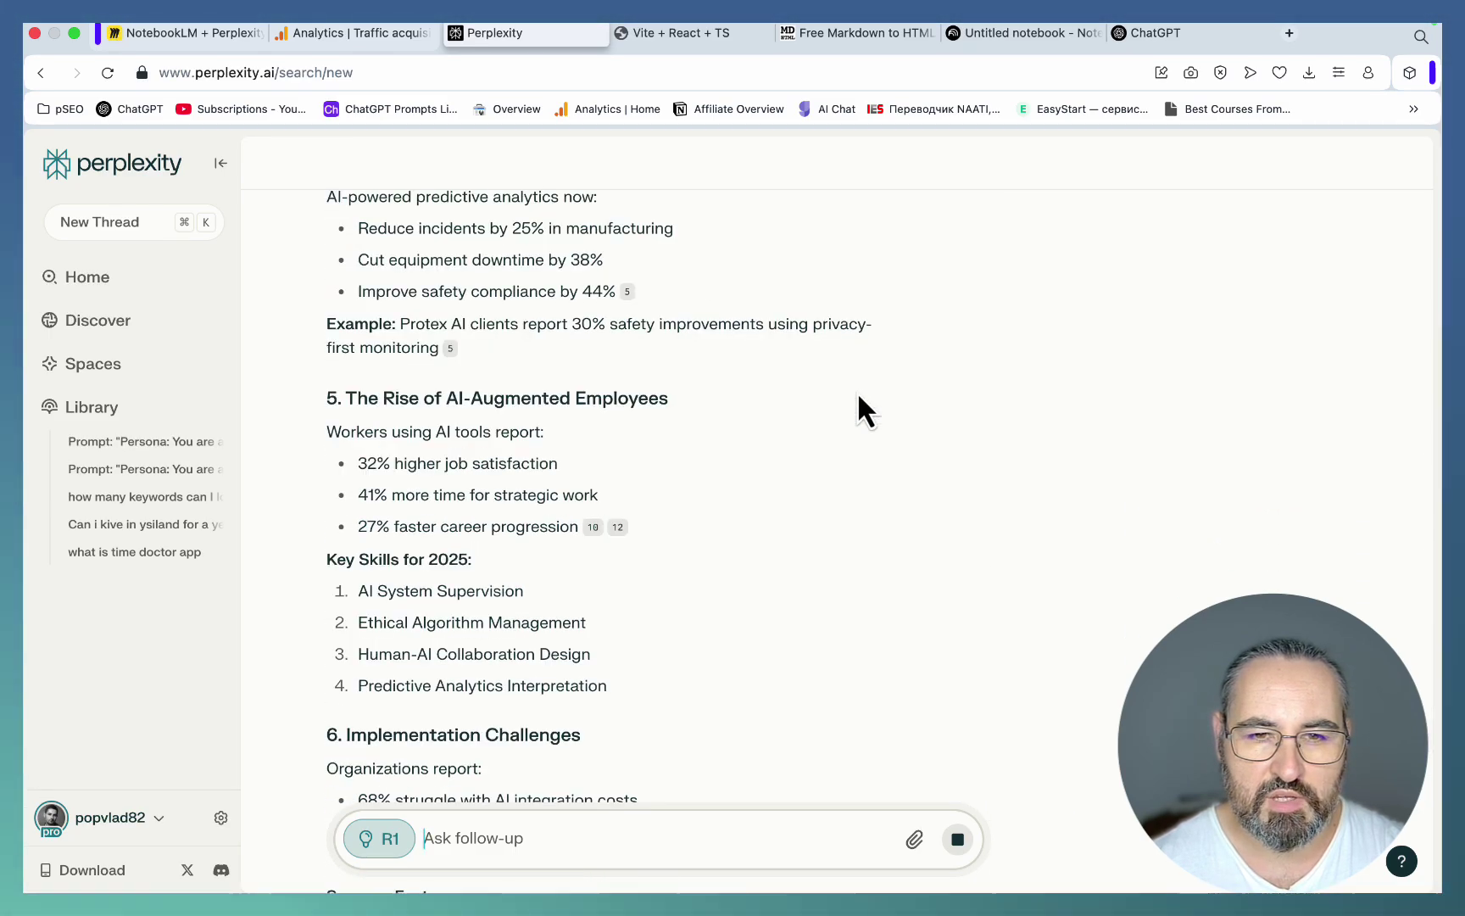
scroll(858, 395, down, 7)
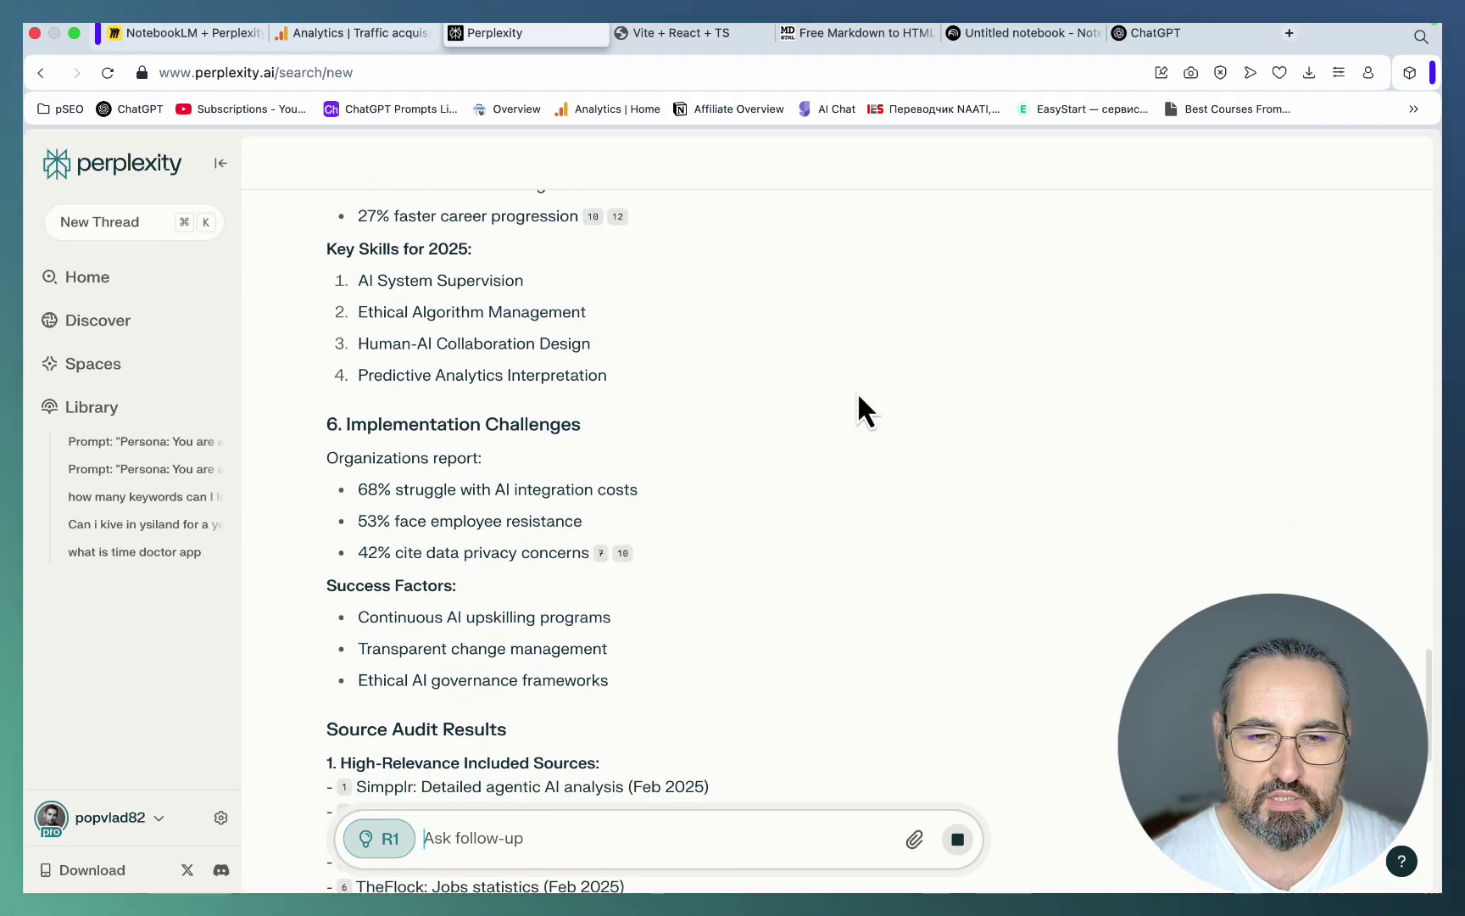
scroll(698, 467, down, 15)
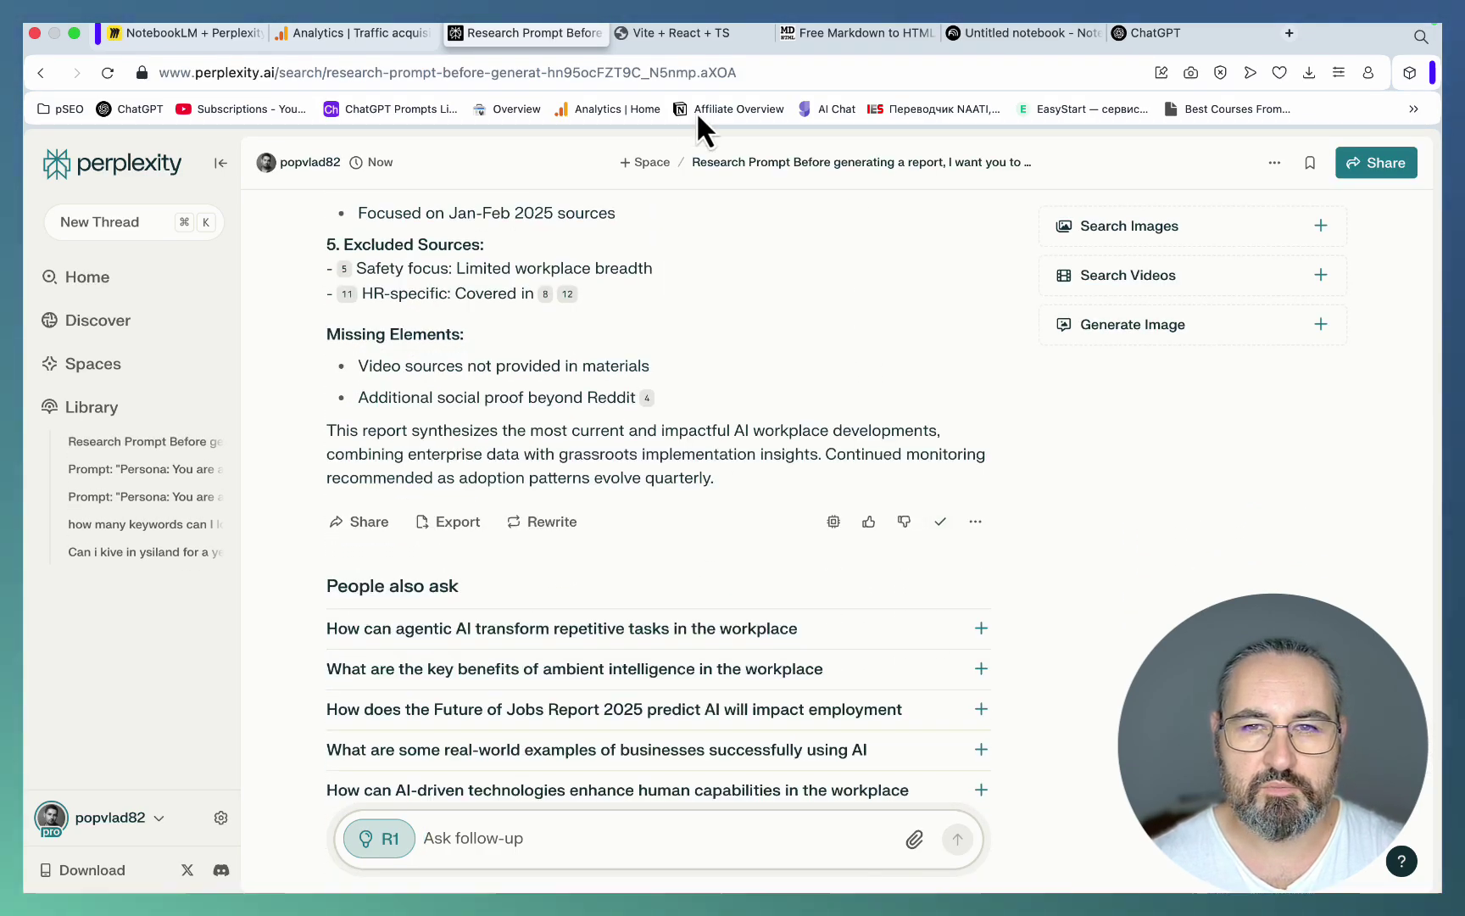
Paste the Perplexity report into the Perplexity AI Formatter input box
click(674, 32)
right_click(519, 284)
key(super+v)
click(387, 280)
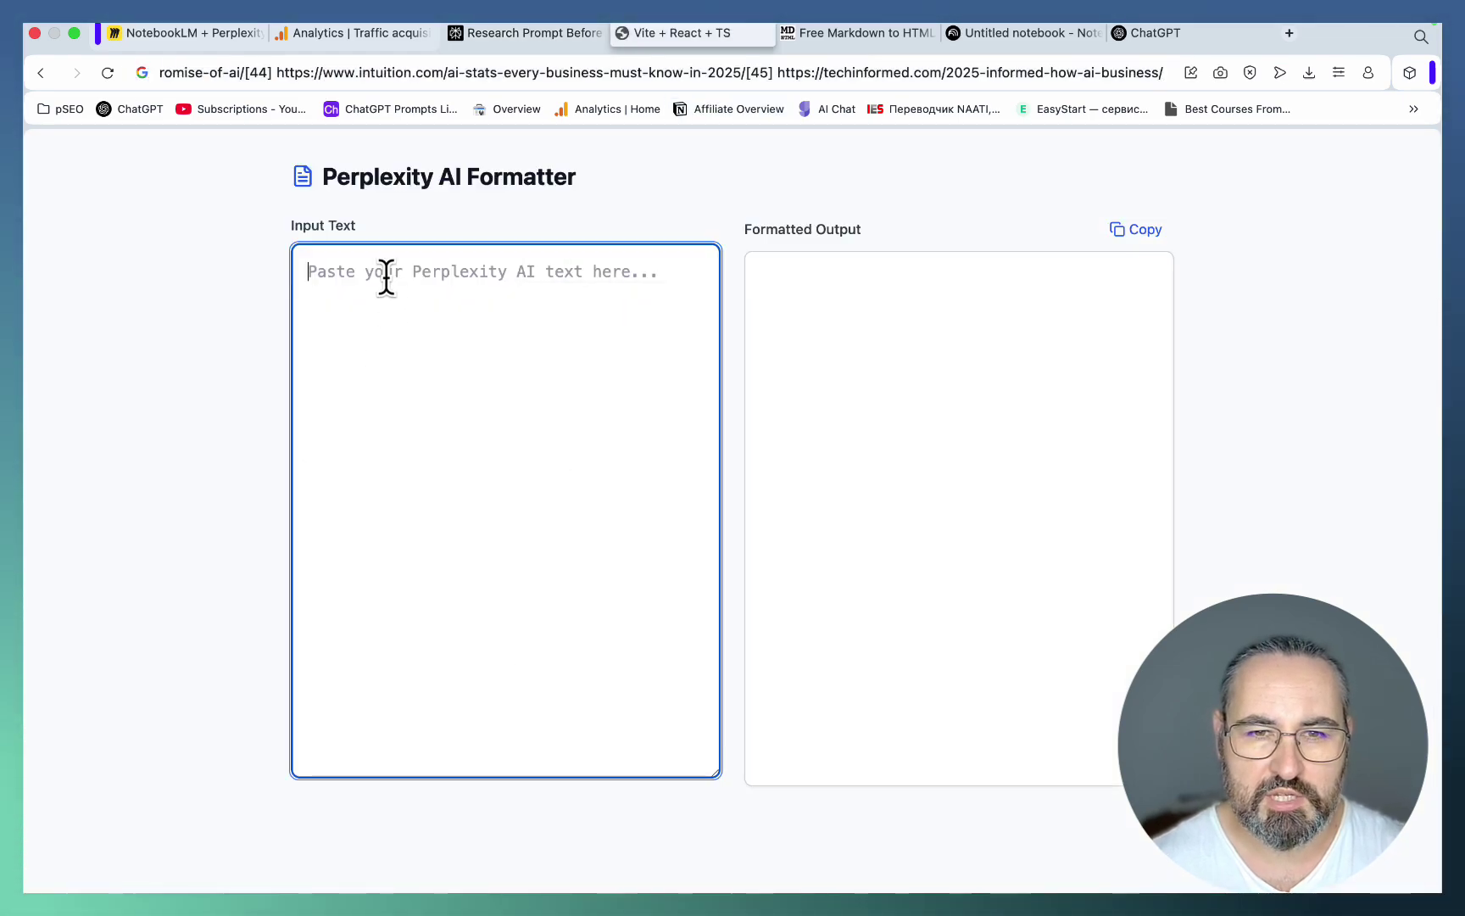
key(super+v)
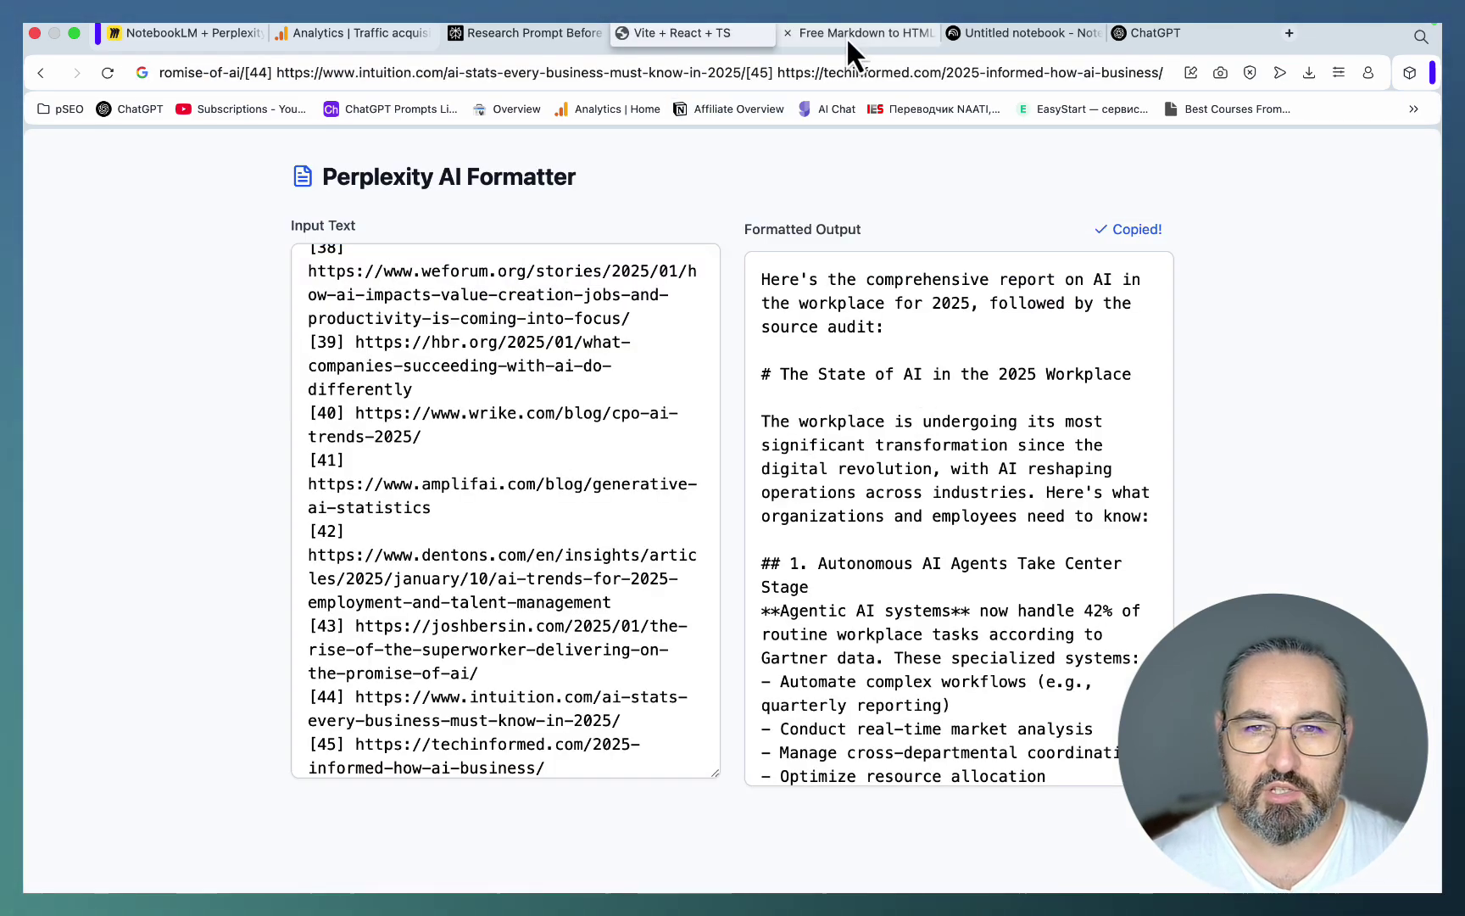
Paste the formatted report into the Markdown to HTML converter and delete its two introductory lines
click(851, 36)
key(super+v)
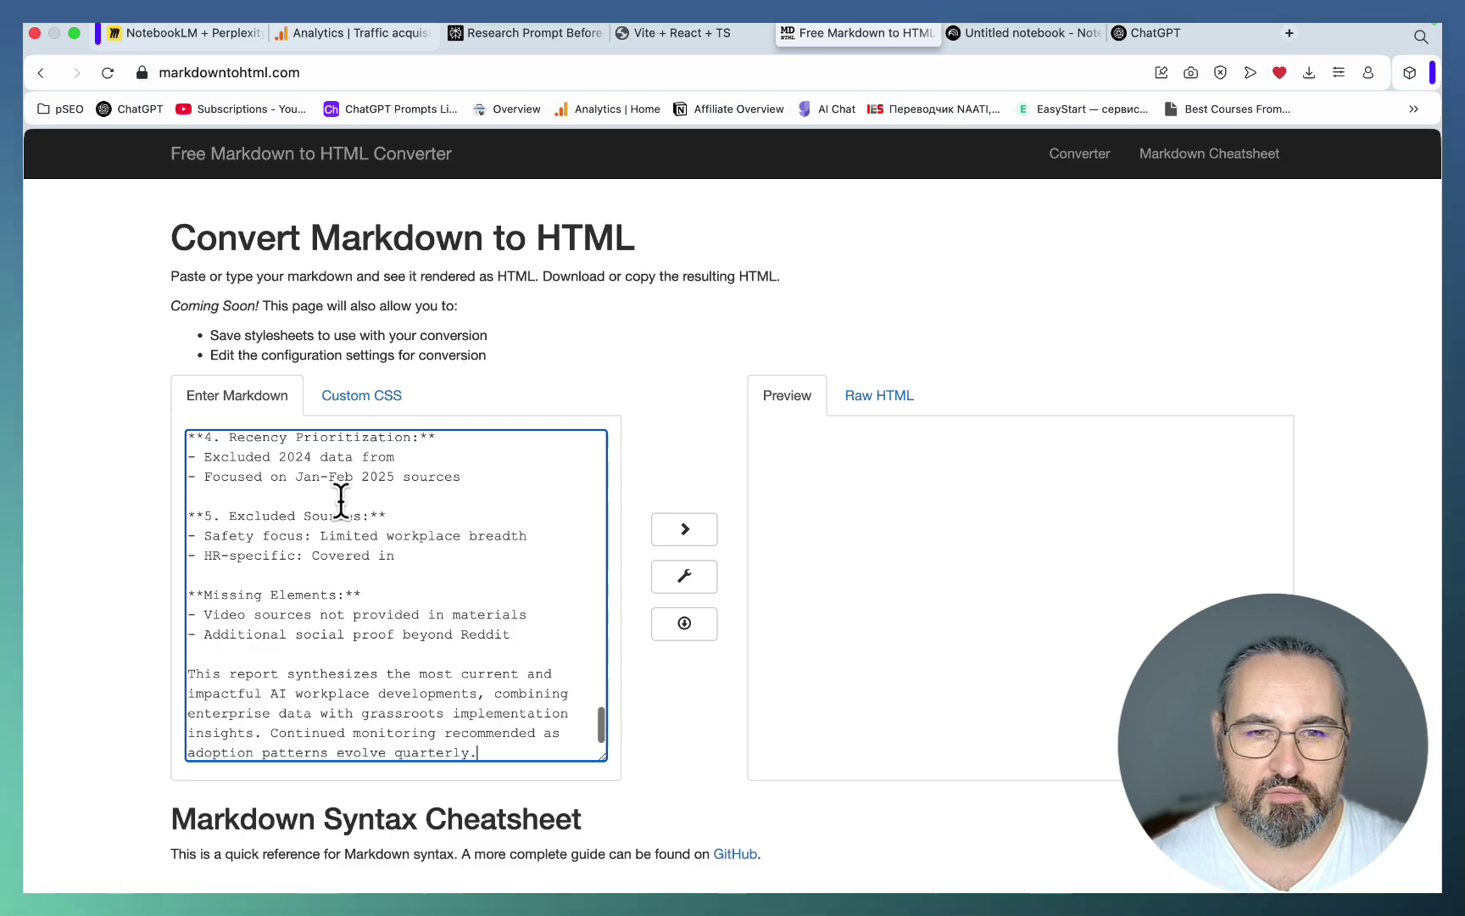
scroll(311, 559, up, 5)
scroll(310, 559, up, 10)
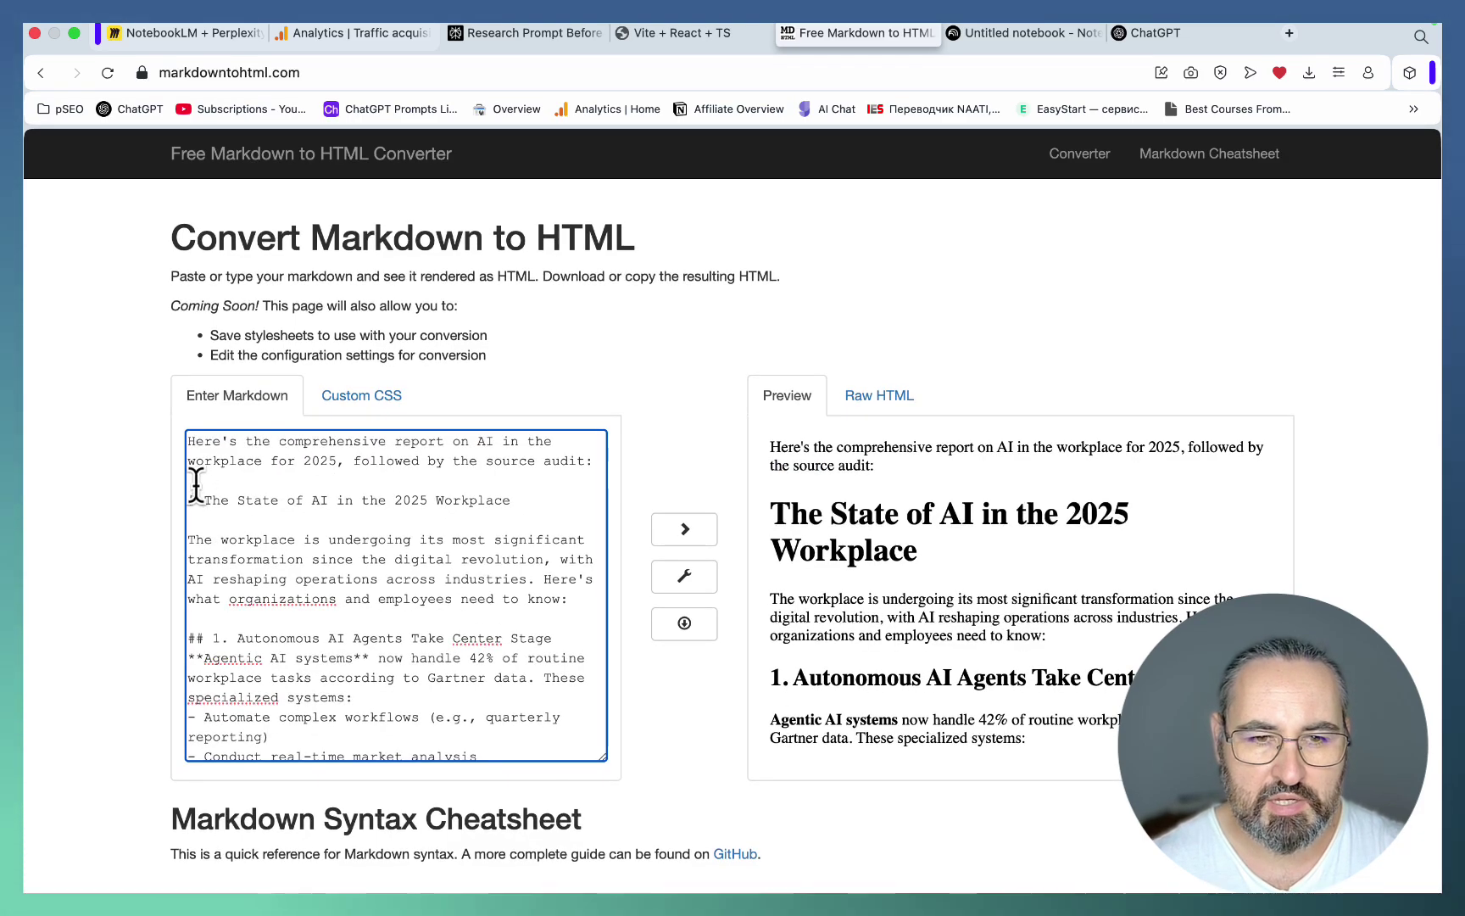
drag(196, 485, 180, 419)
key(BackSpace)
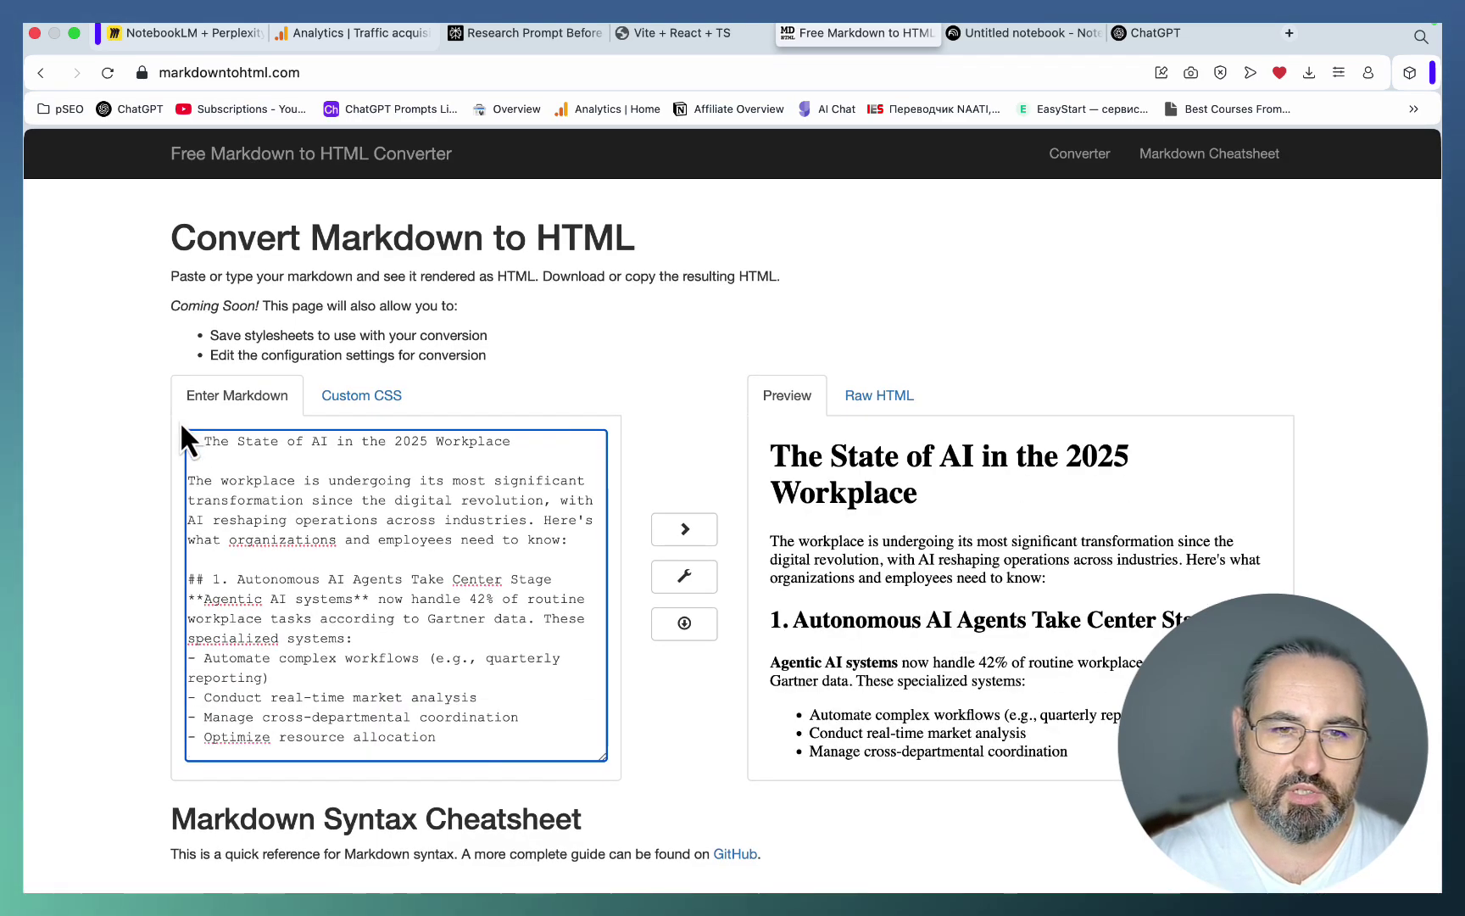
Select the whole rendered HTML preview, then bring back the Miro workflow board
scroll(402, 514, down, 15)
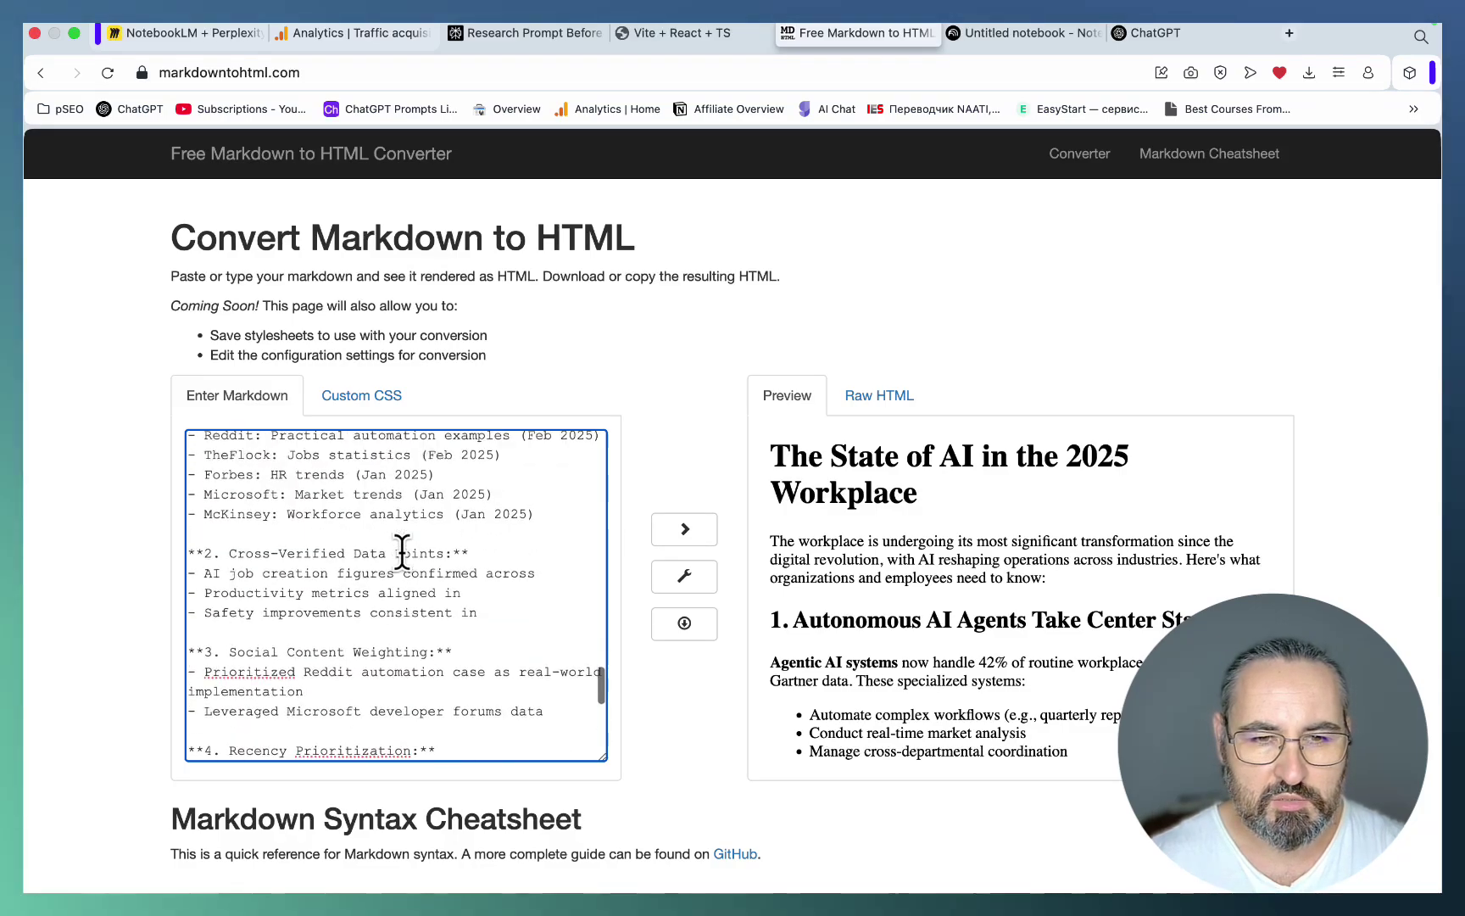
scroll(402, 553, up, 5)
scroll(180, 565, up, 5)
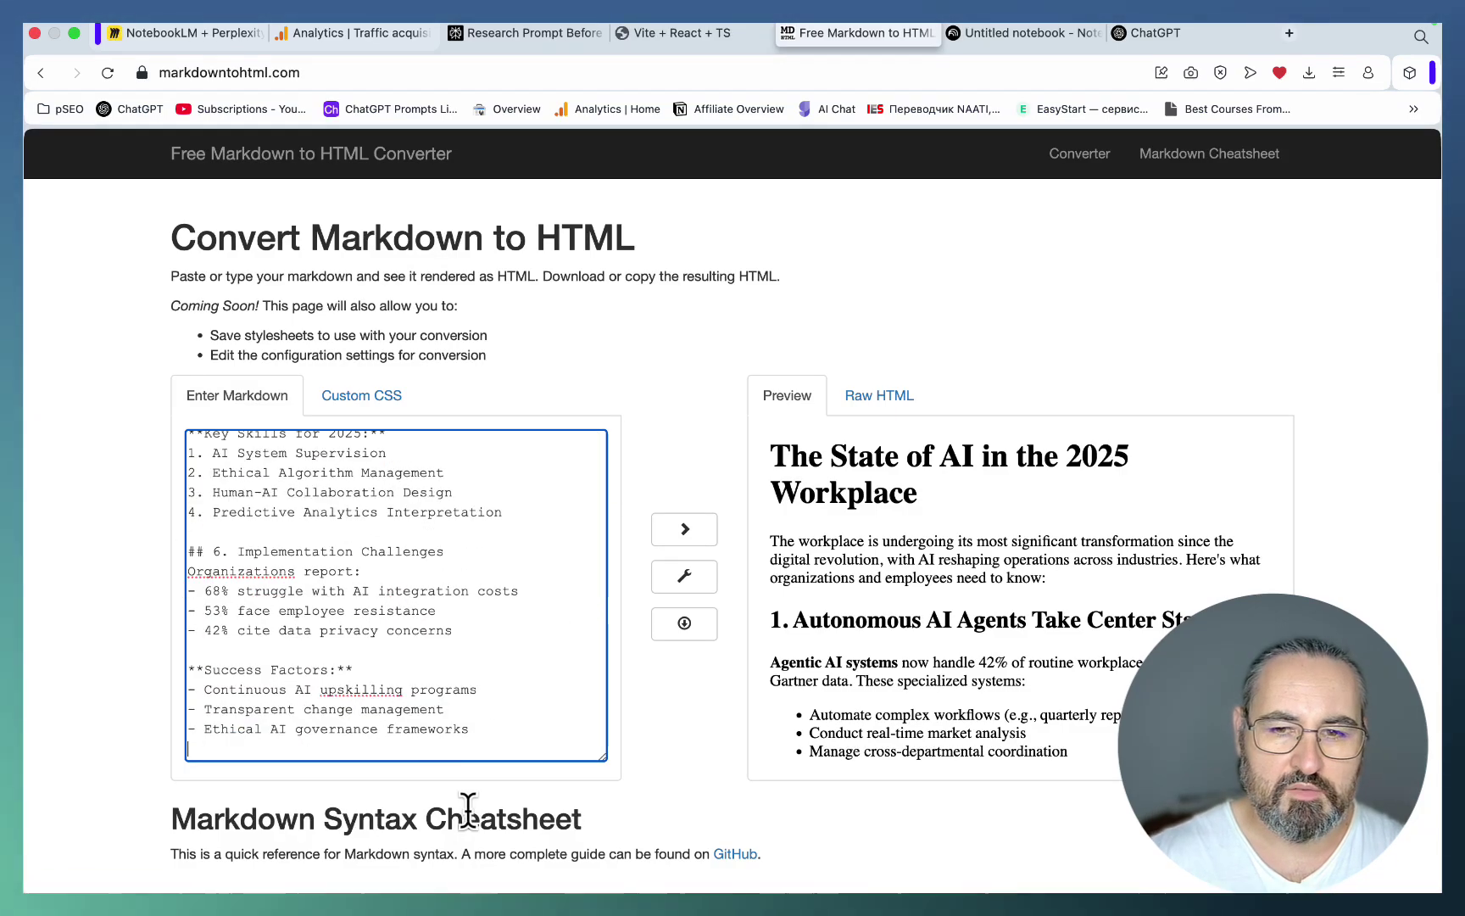
click(955, 551)
key(super+a)
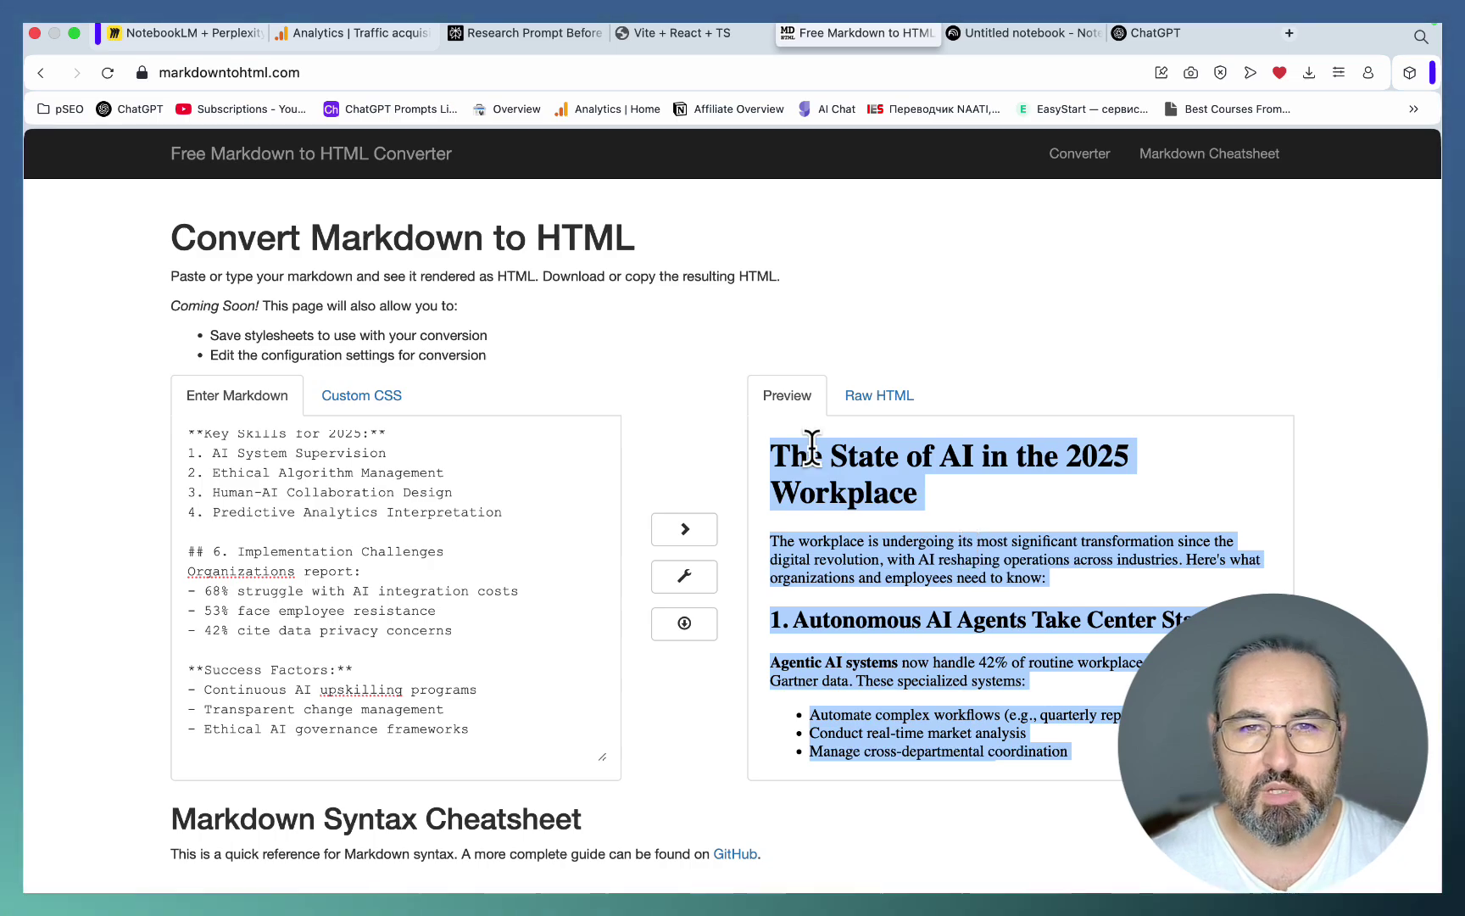
click(179, 34)
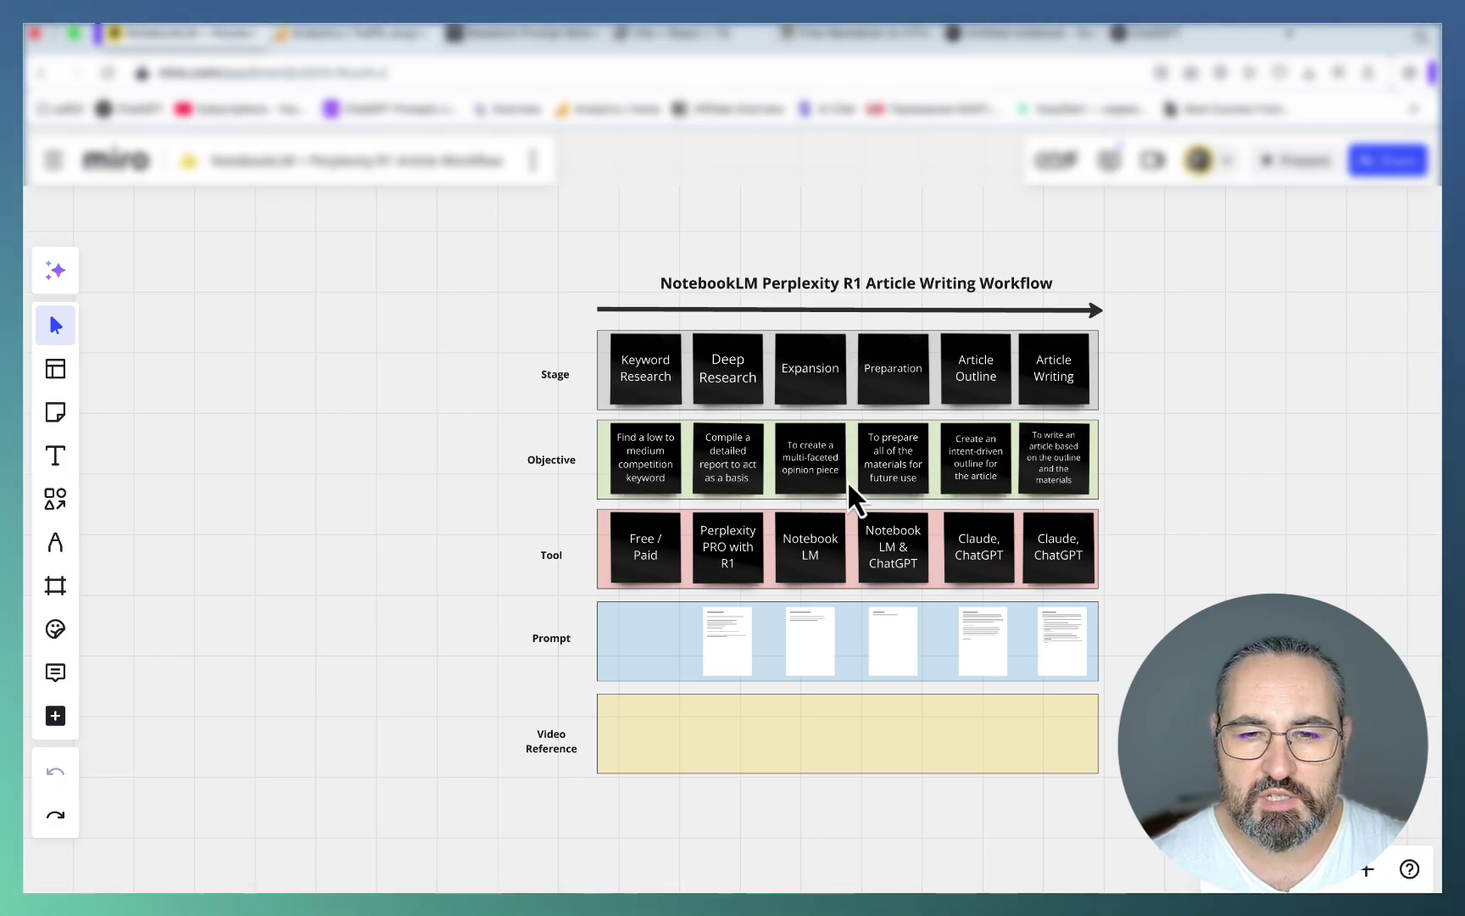
Add the copied report to the untitled NotebookLM notebook as a pasted-text source
click(1020, 36)
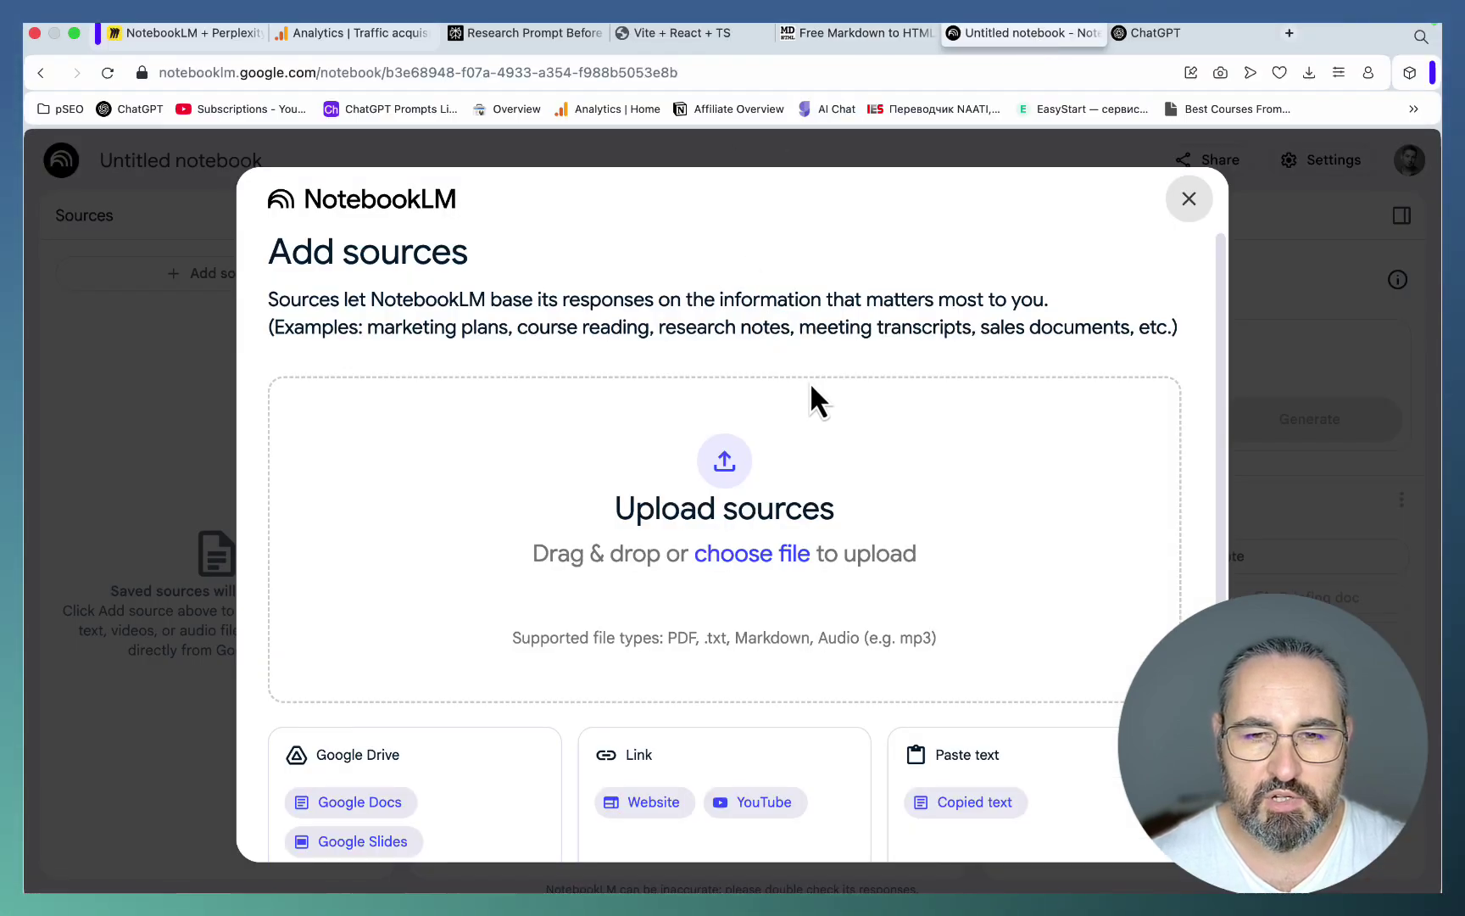
scroll(929, 458, down, 3)
click(975, 691)
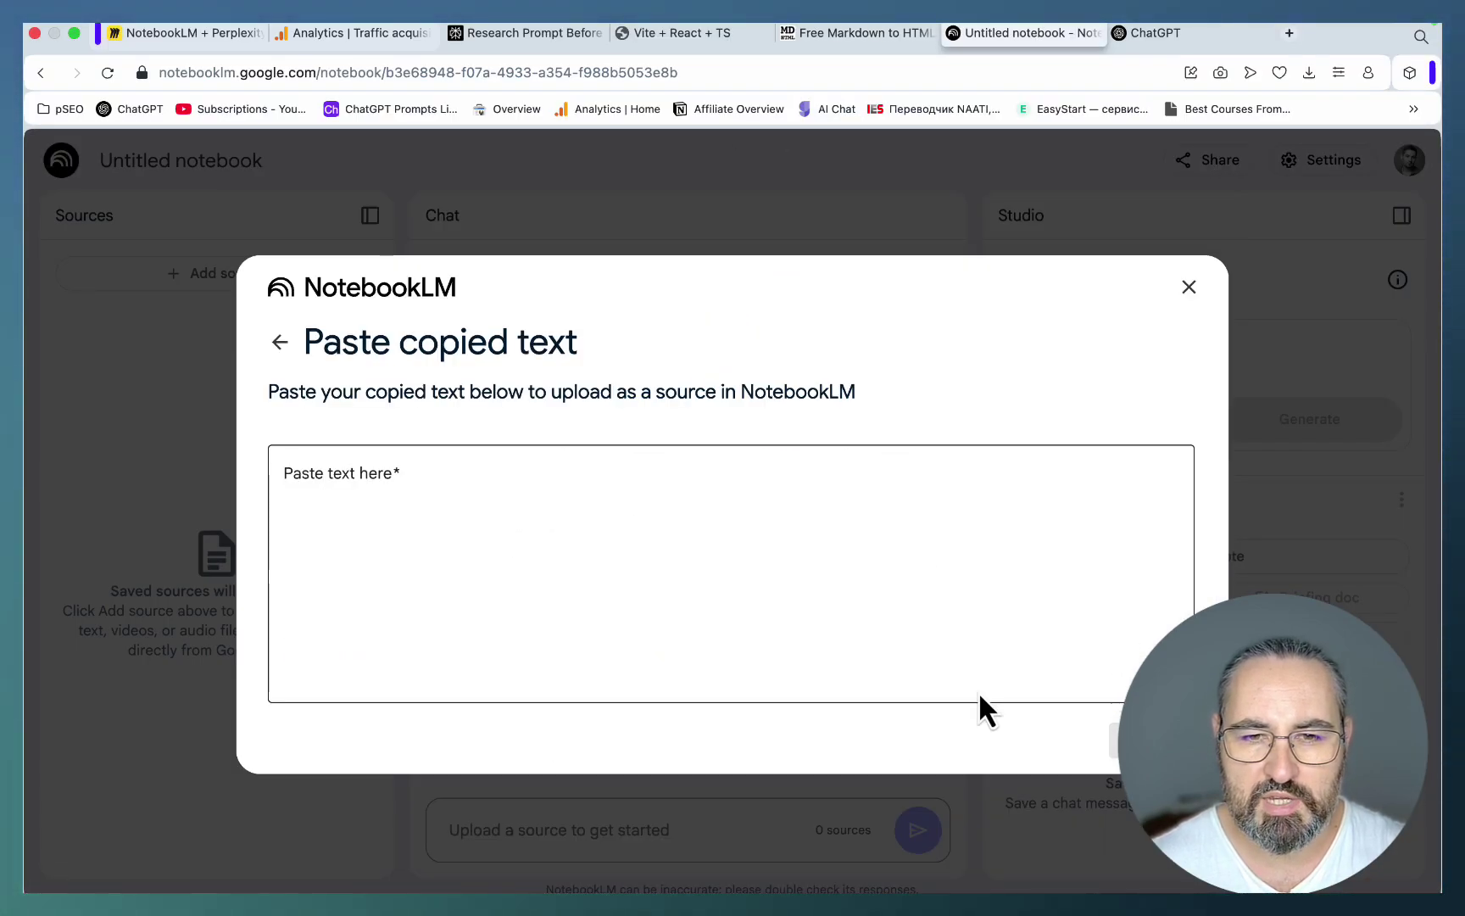
key(super+v)
click(1149, 740)
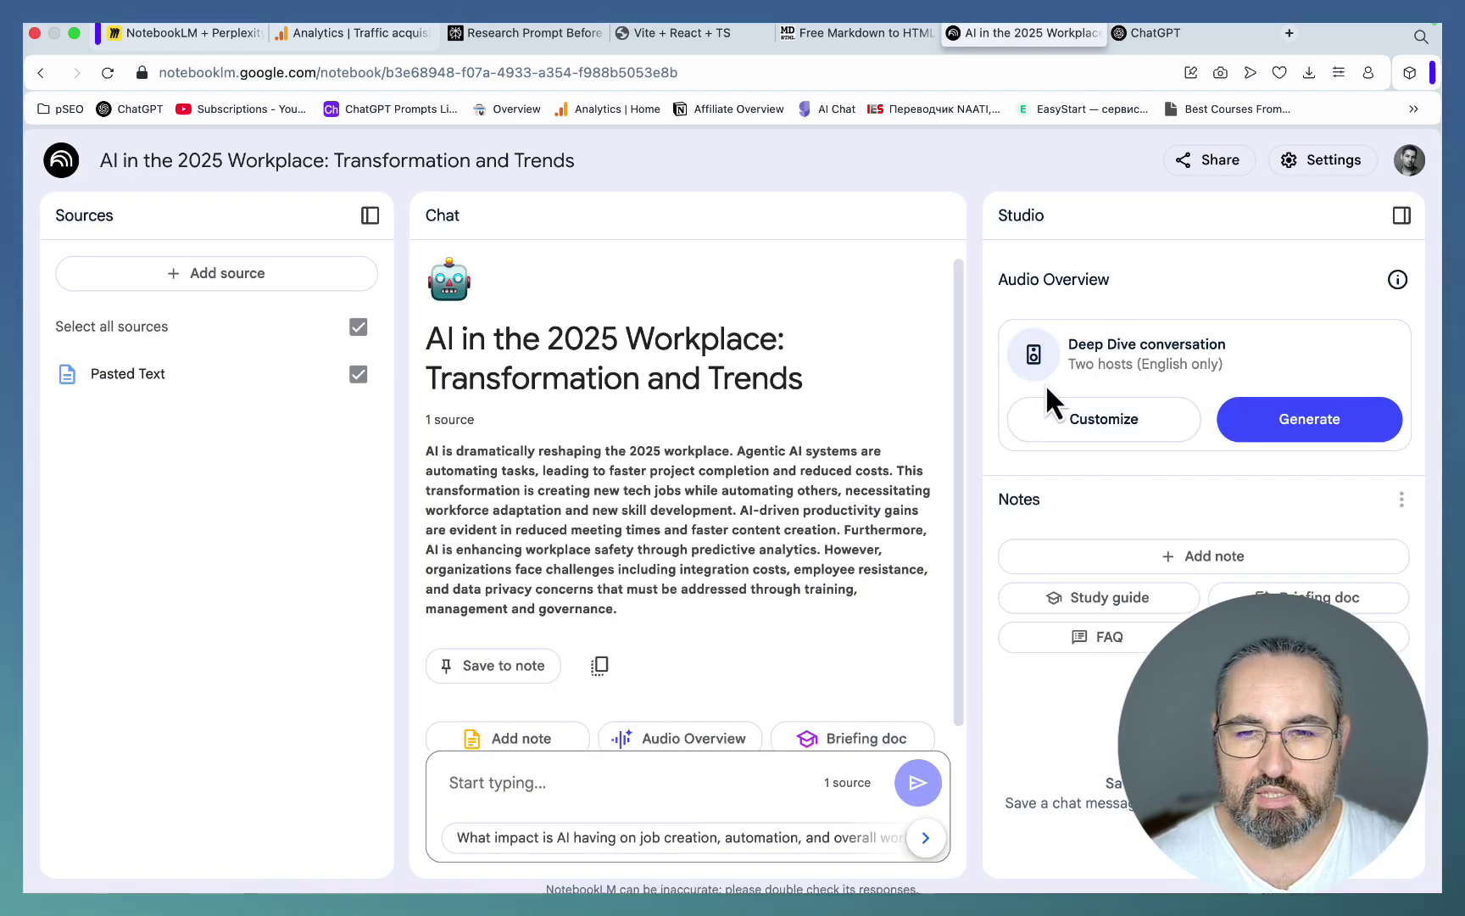
Generate an audio overview from the pasted deep-dive prompt, with KEYWORD replaced by the article topic
click(1064, 436)
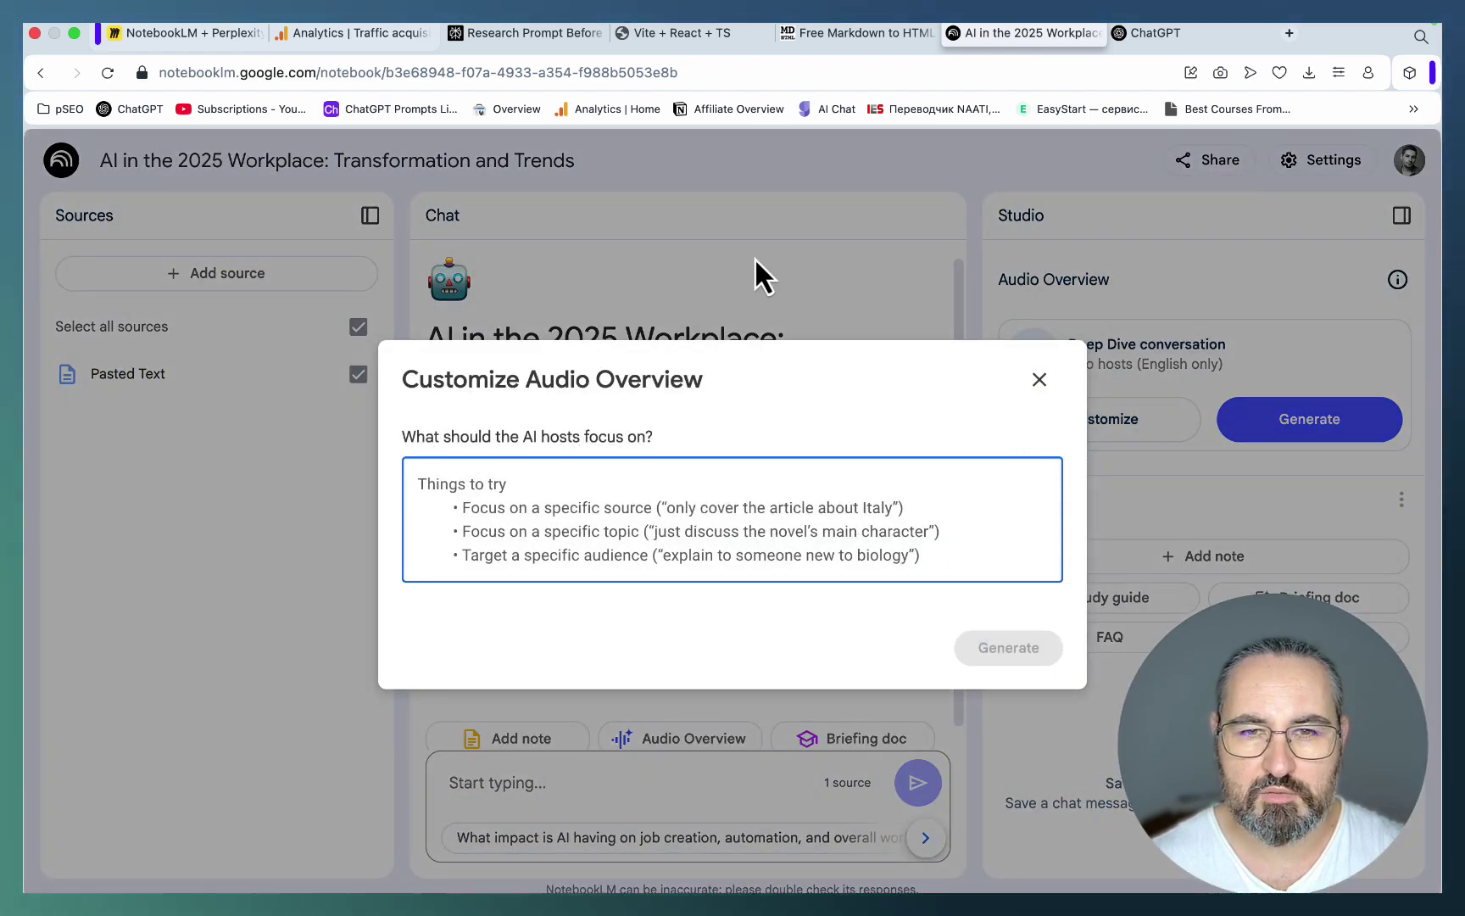
text(Generate a lively deep-dive discussion around [KEYWORD] between two renowned subject-matter experts. Focus on intriguing angles, novel insights, and engaging topics. Make sure there's a heavy focus on data, statistics and case studies.)
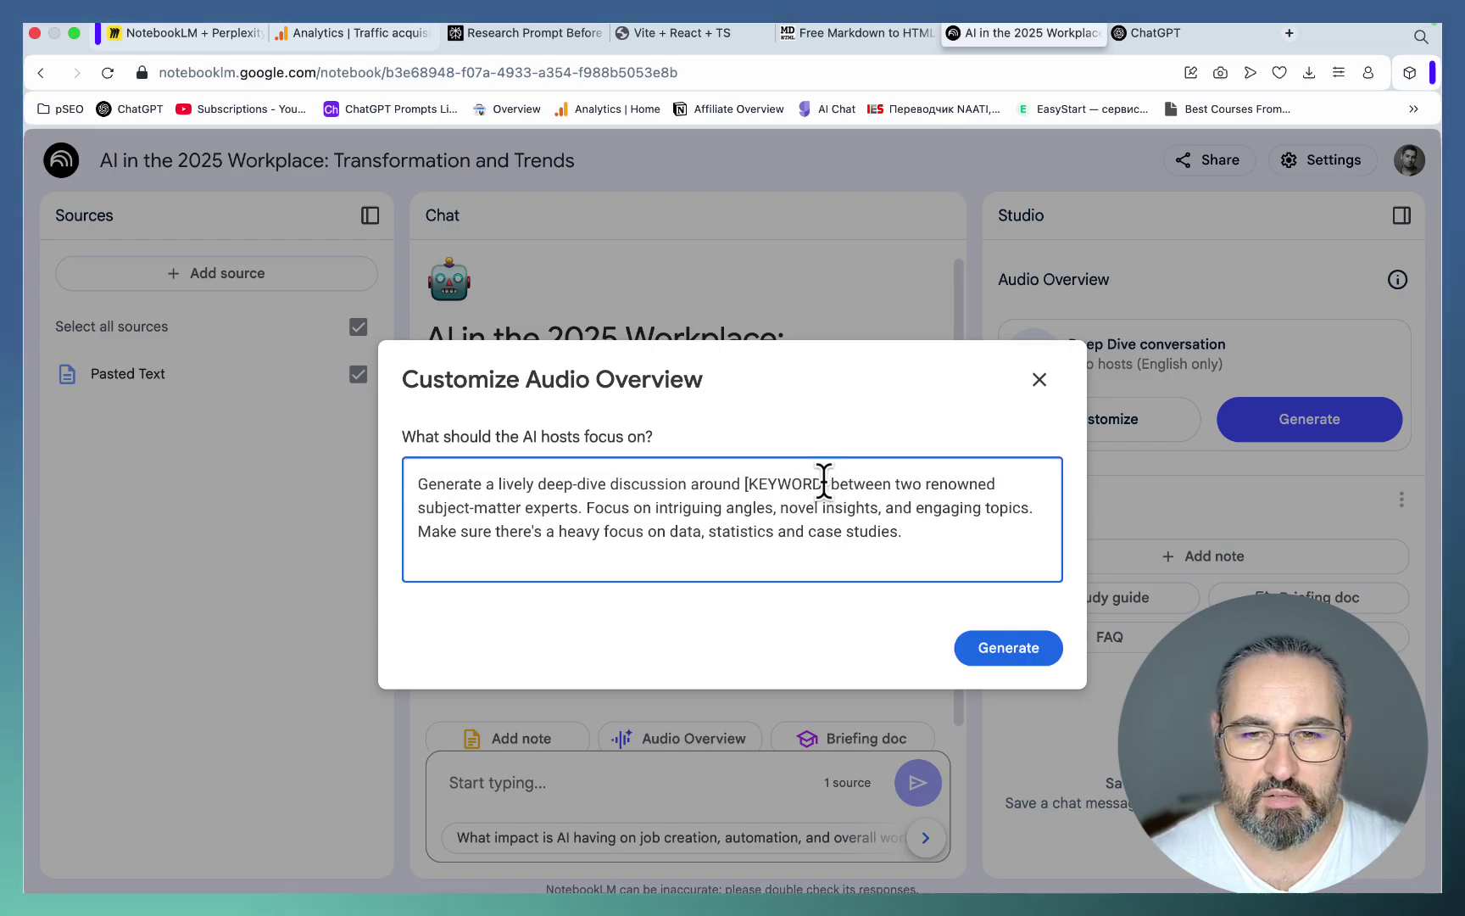
click(526, 33)
scroll(633, 323, up, 10)
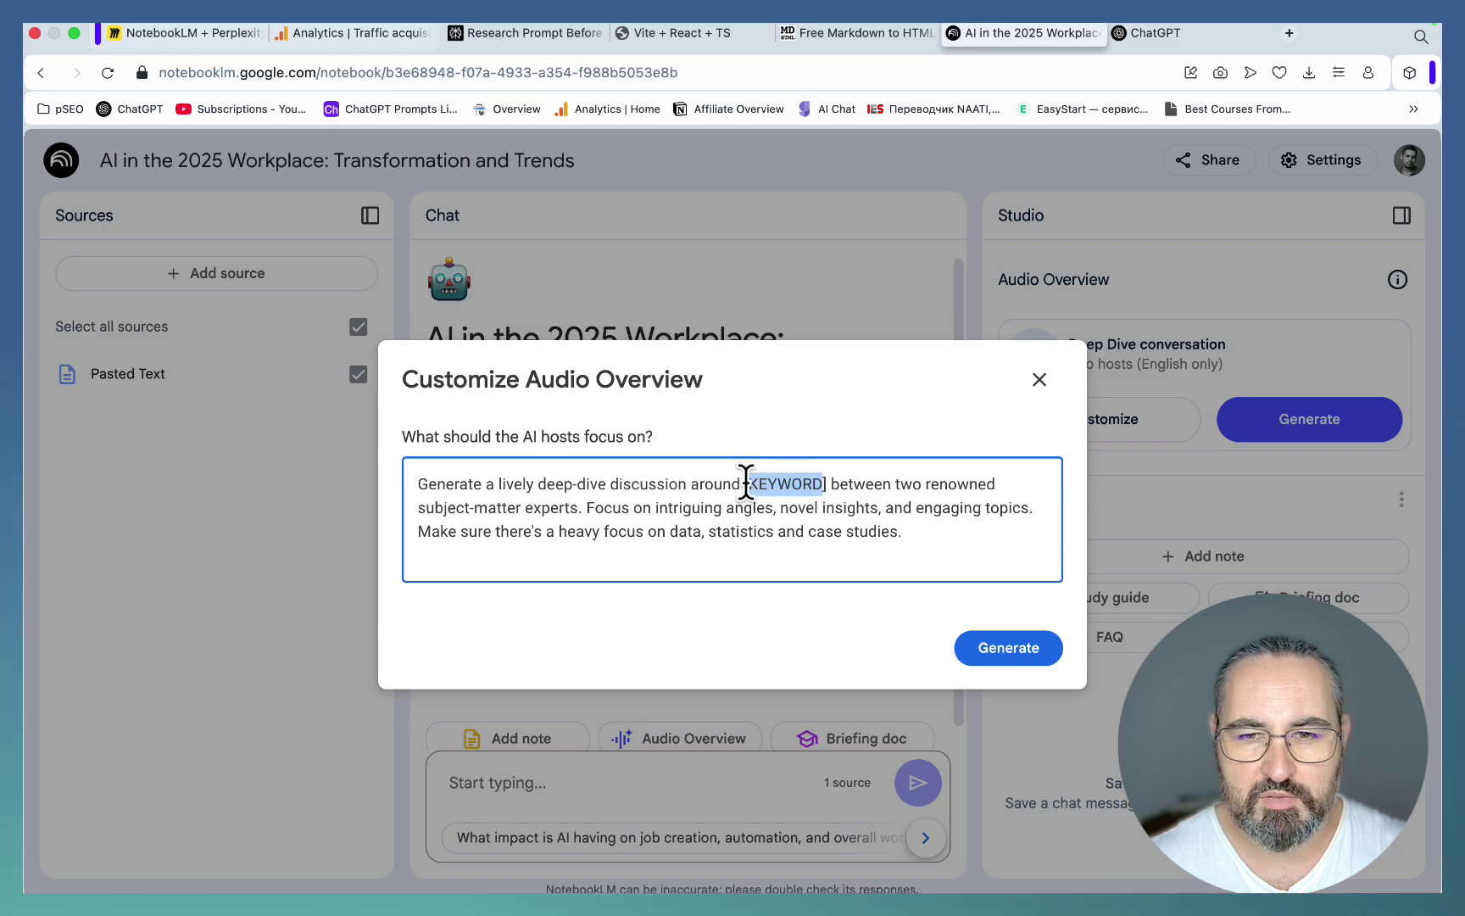
text(The State of AI in the 2025 Workplace)
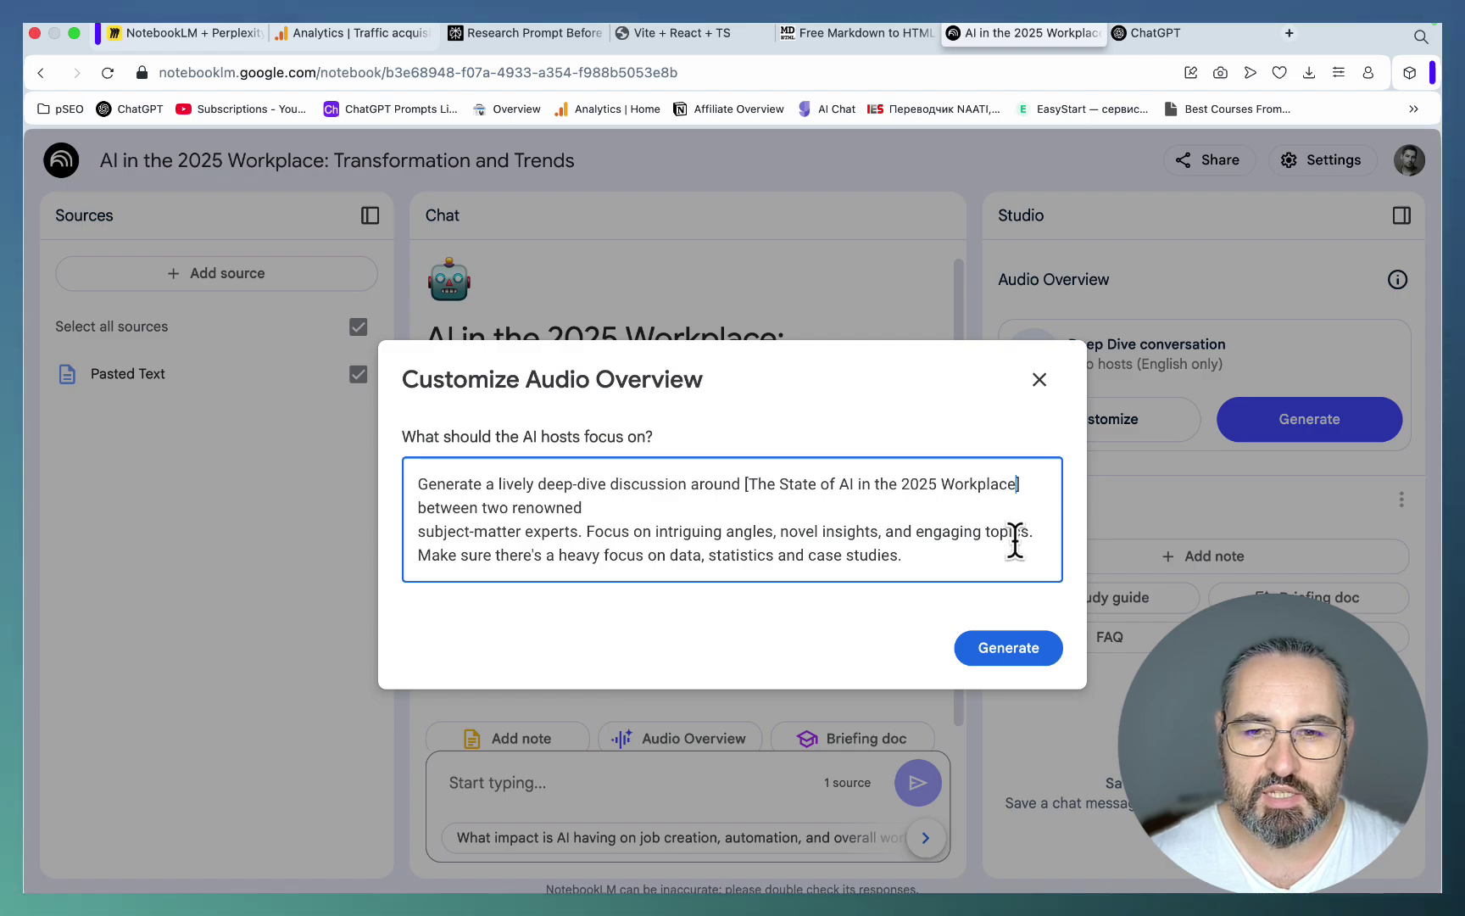
click(1009, 649)
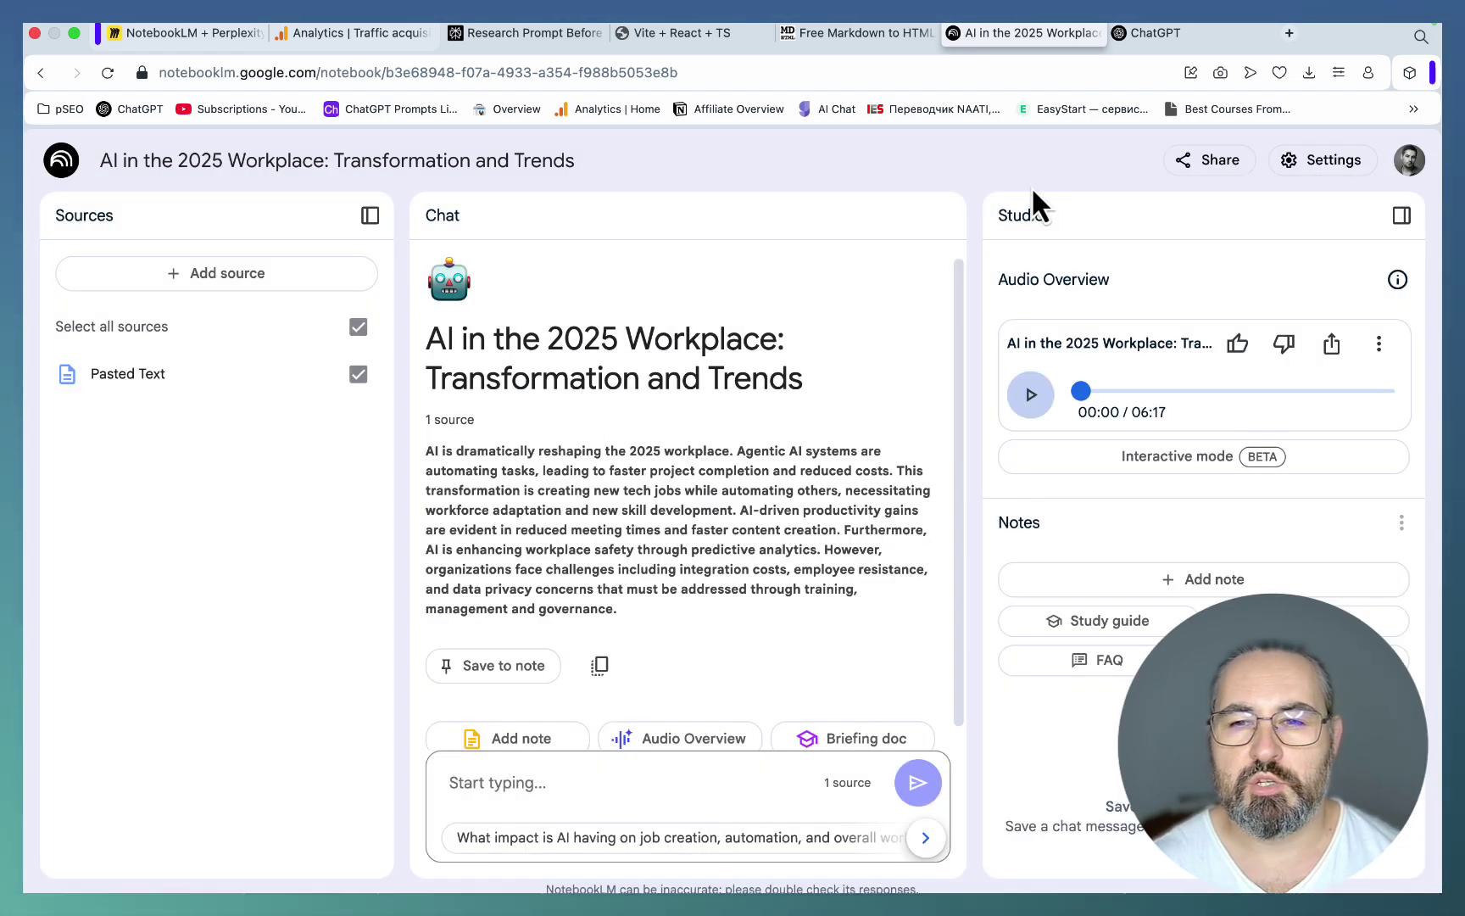
Play the 06:17 audio overview and stop it at 00:16
click(1032, 397)
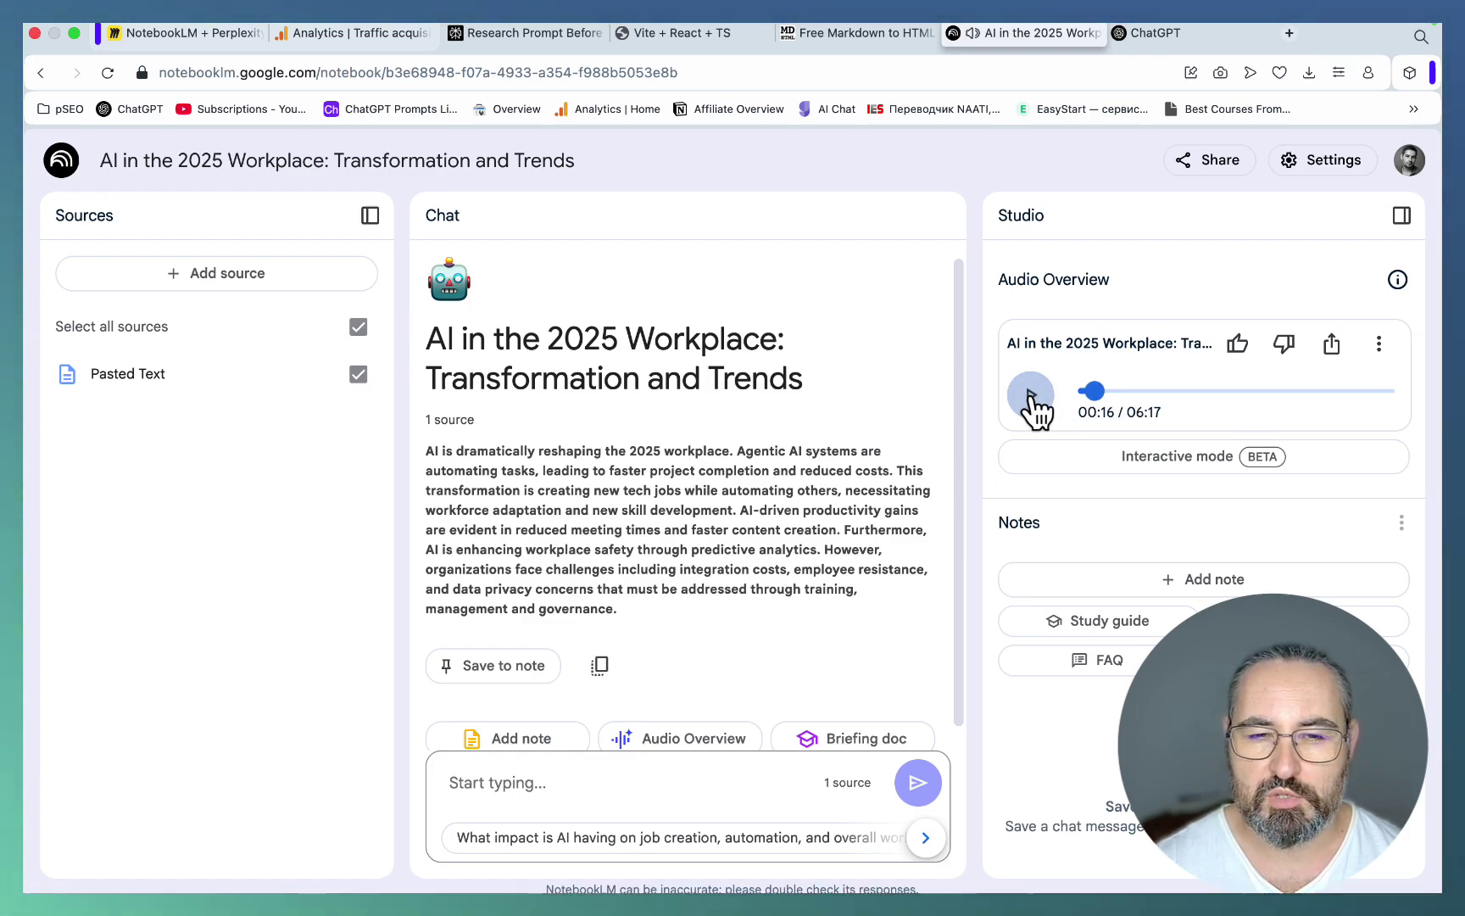
Download the audio overview file from the AI workplace notebook
click(202, 37)
click(1001, 35)
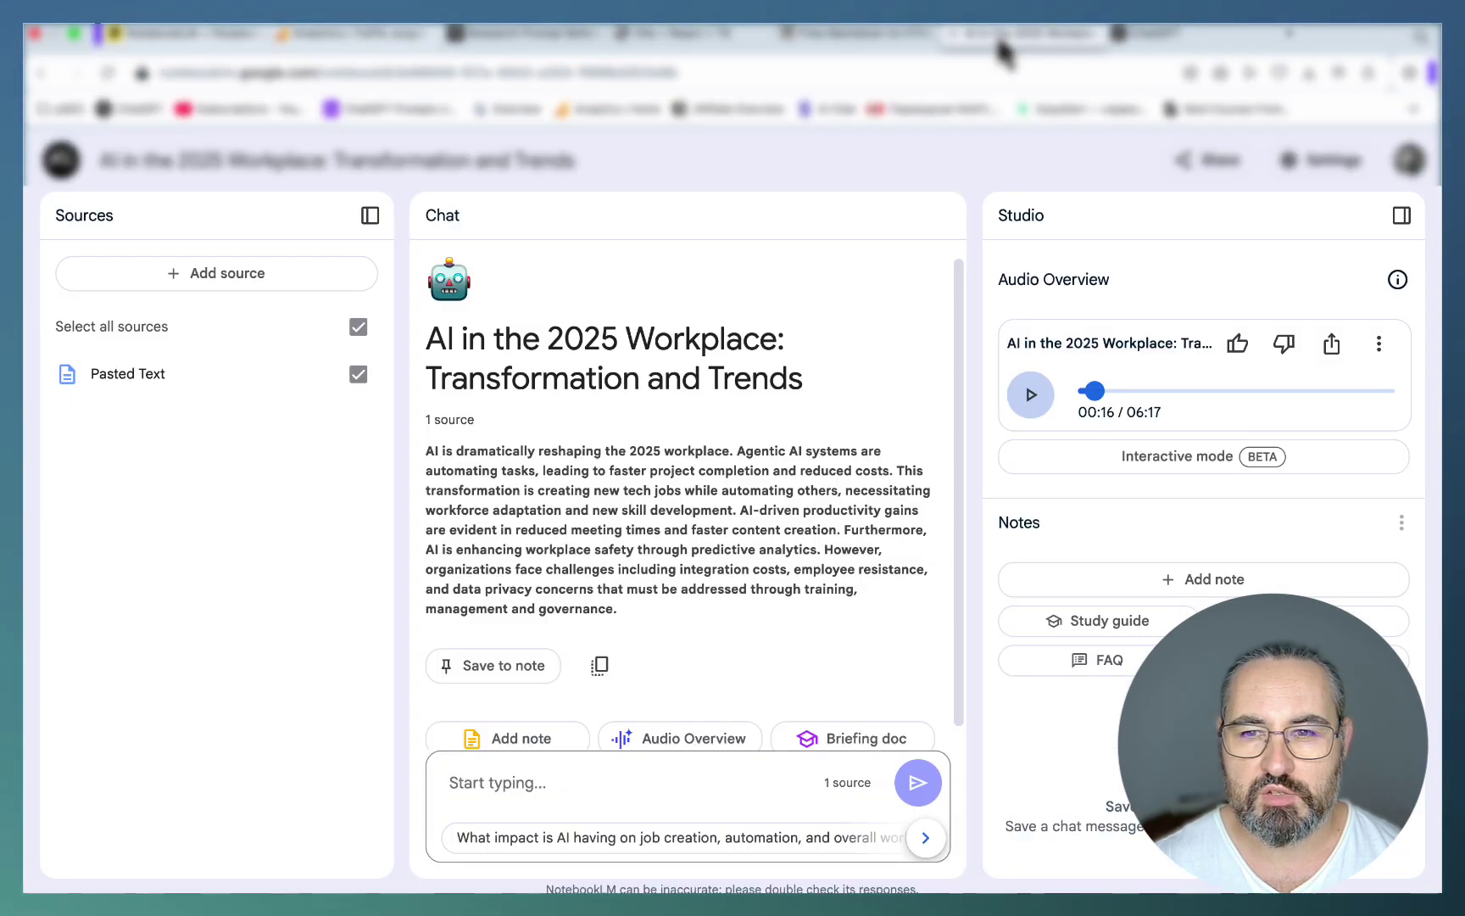
click(1332, 344)
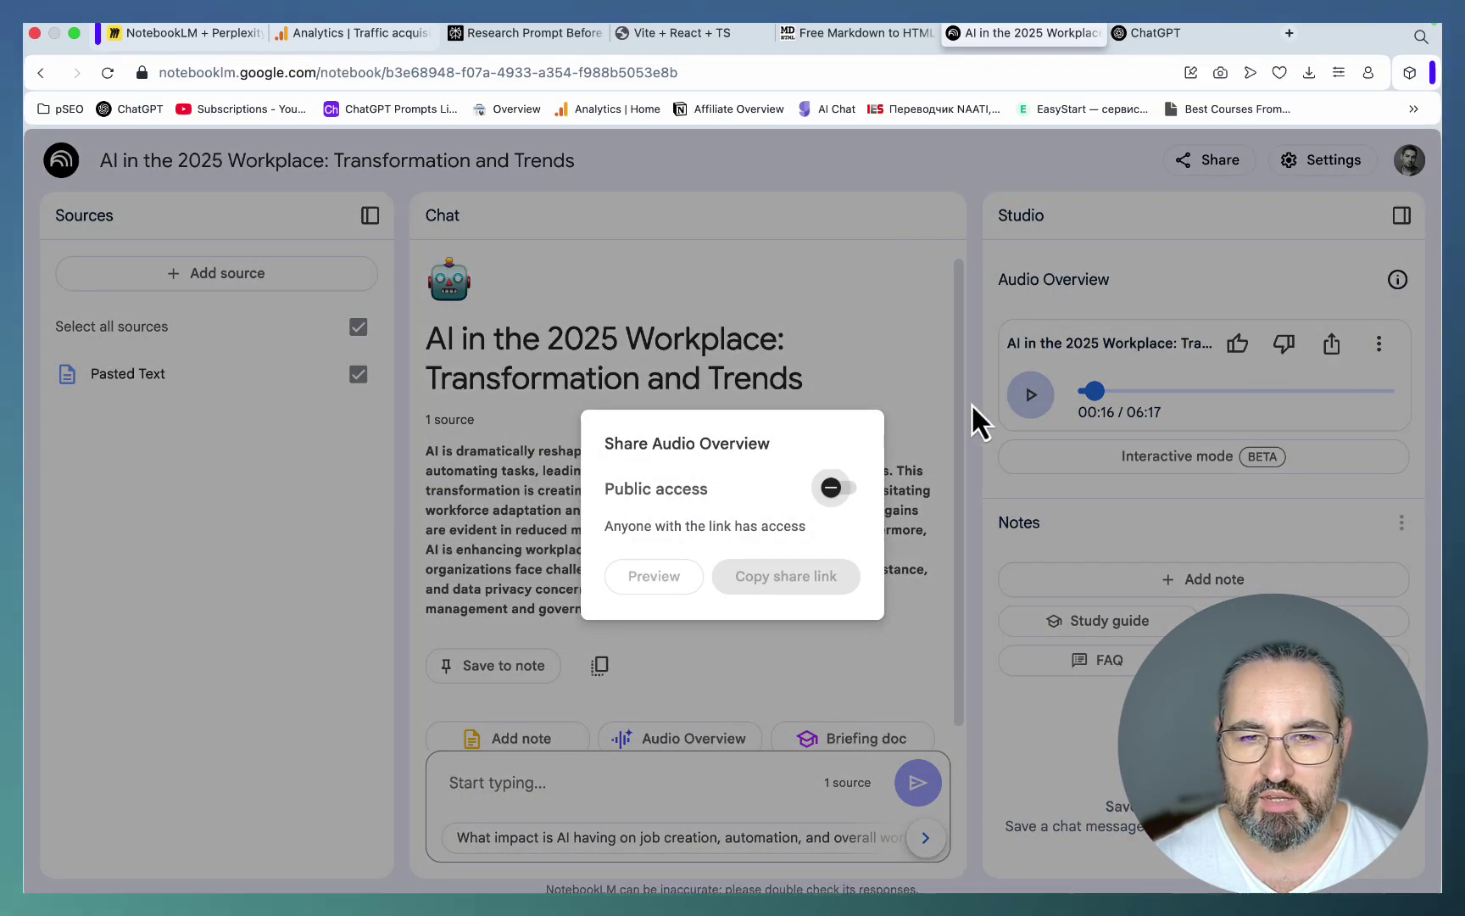
click(971, 402)
click(1378, 343)
click(1217, 446)
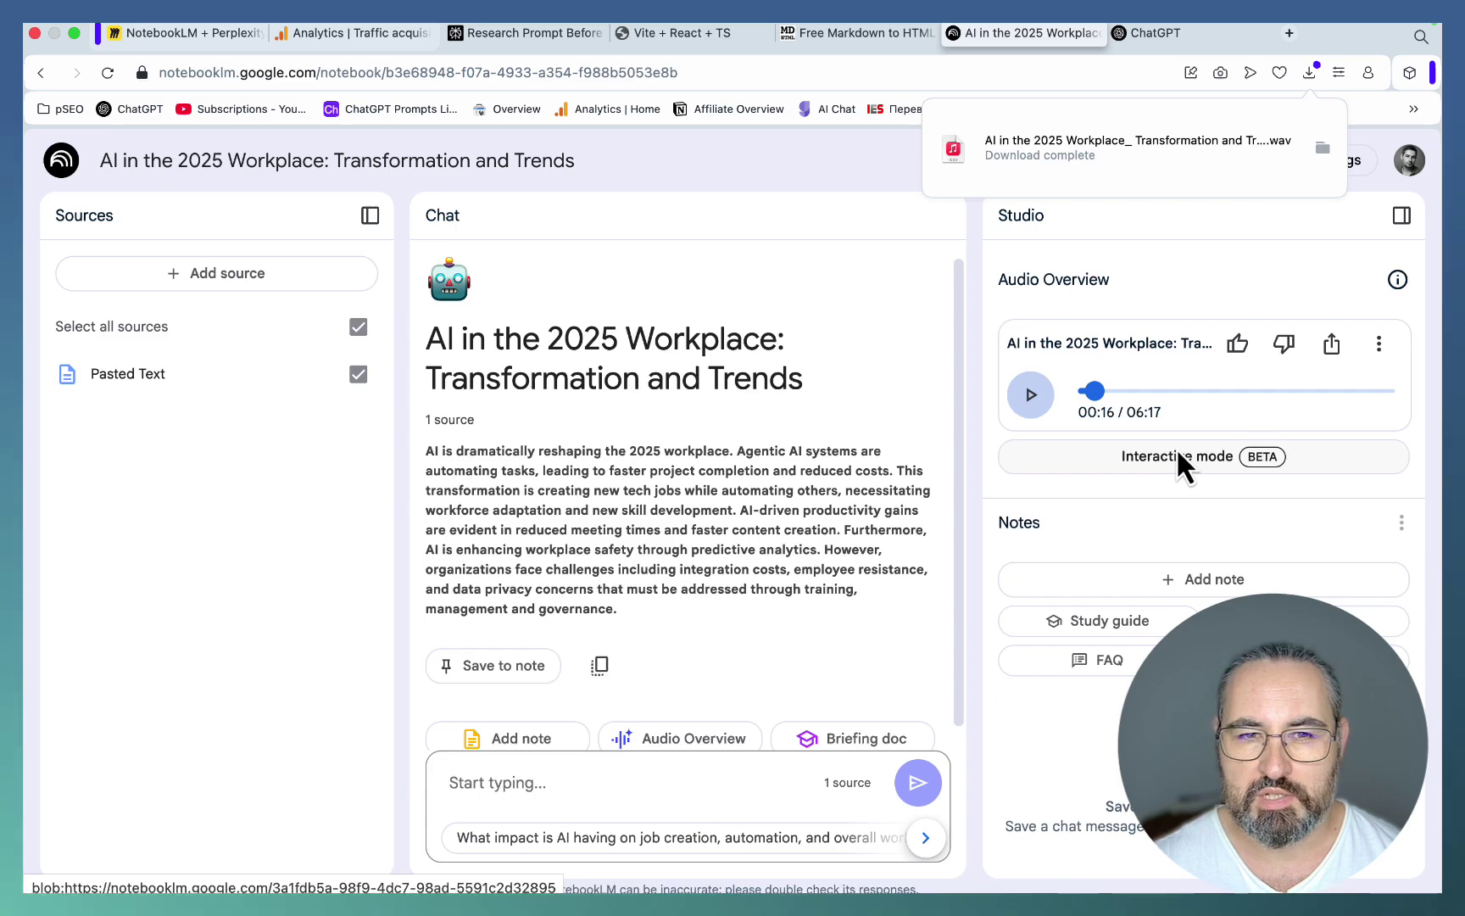
Upload the downloaded .wav to a new notebook and copy its transcript into a Word document
click(61, 160)
click(252, 530)
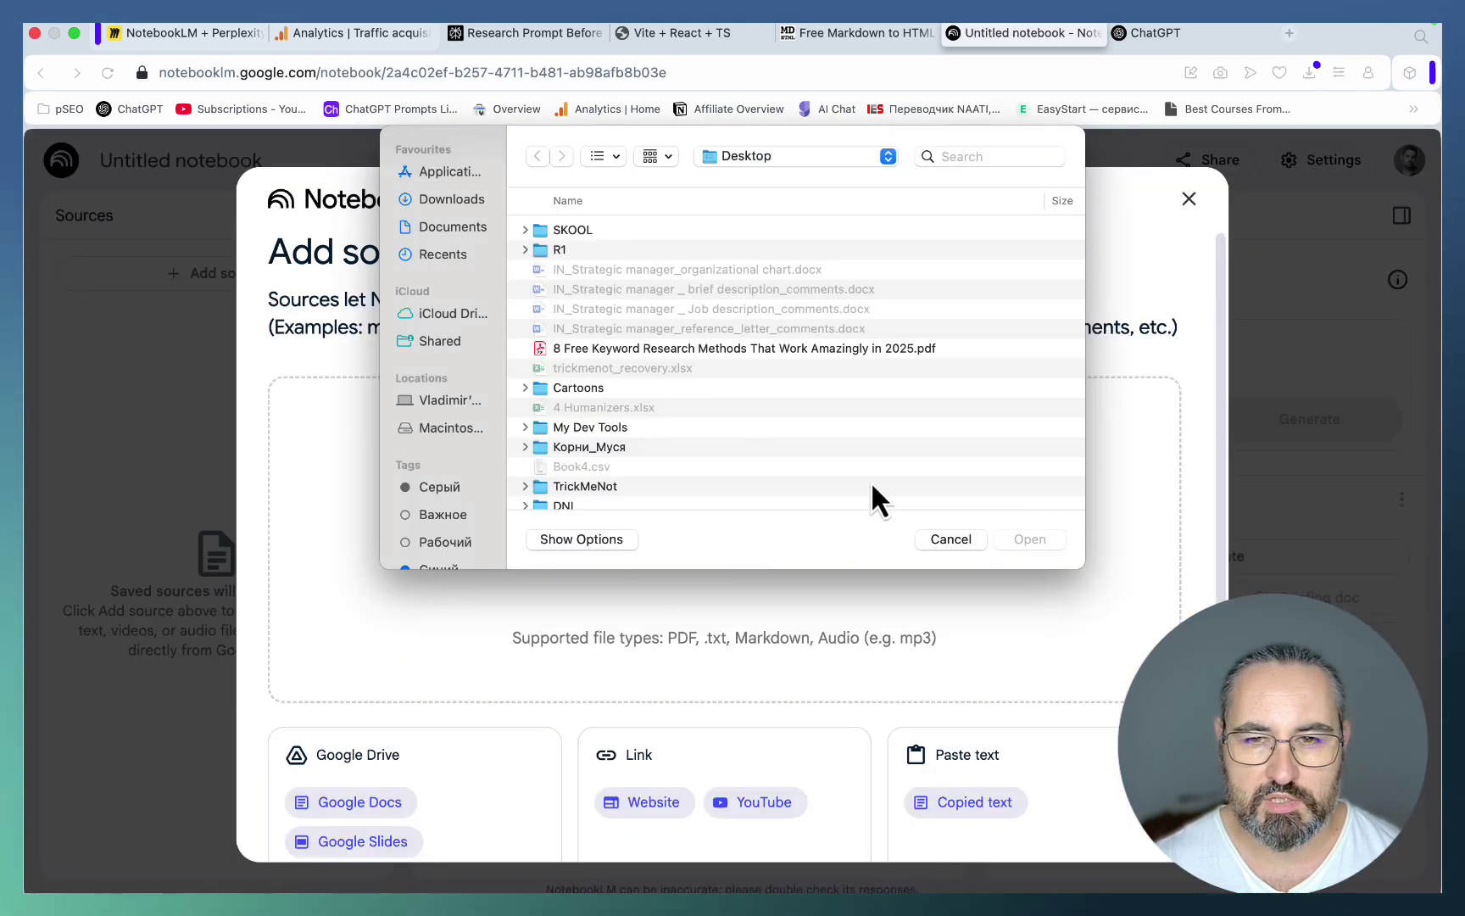
click(963, 541)
click(876, 461)
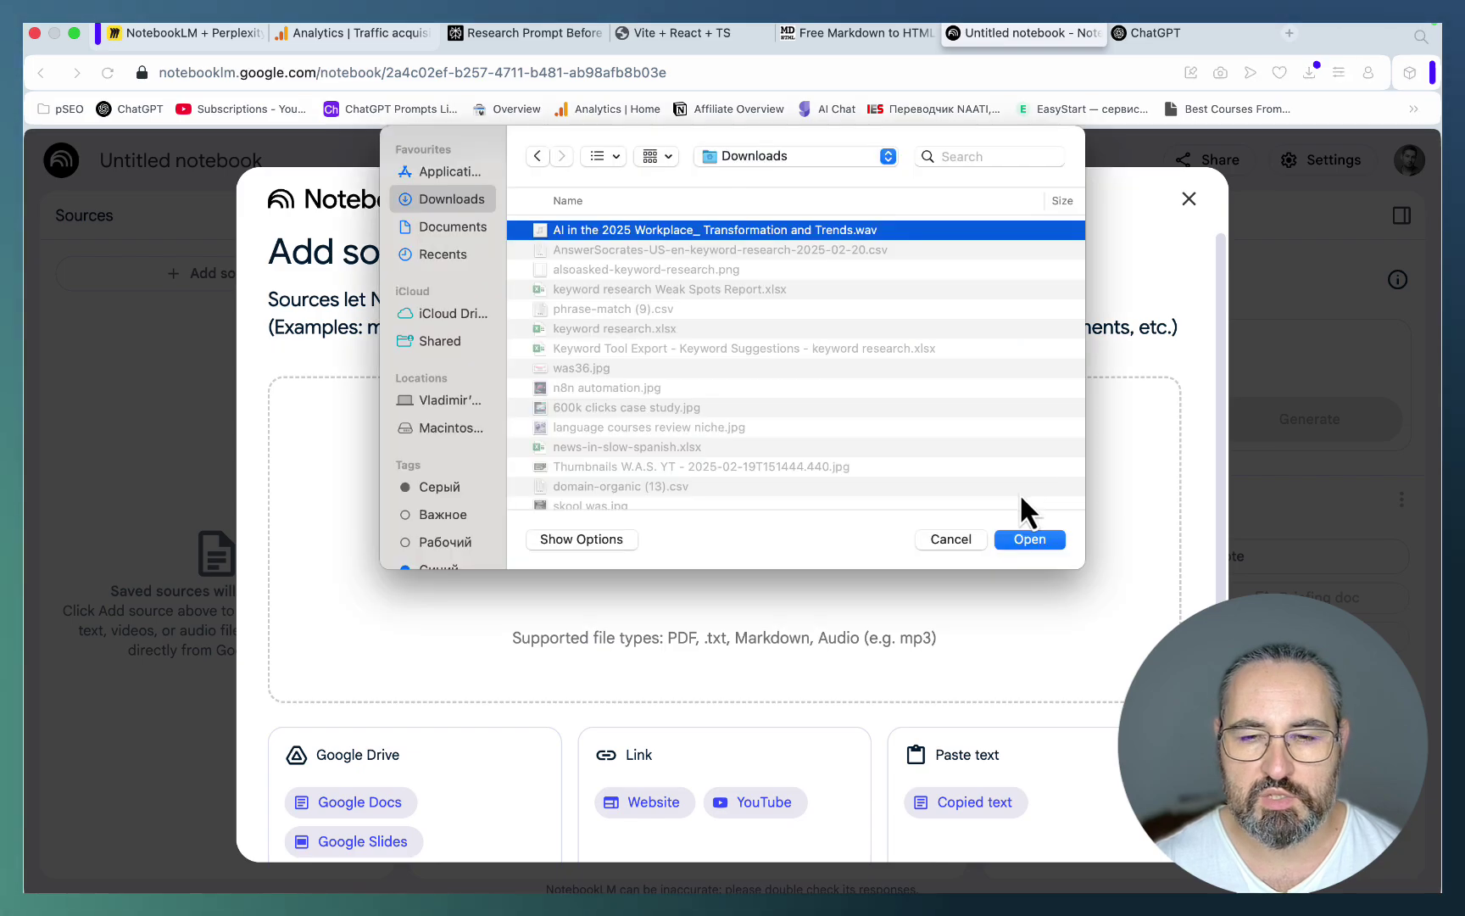
click(1024, 539)
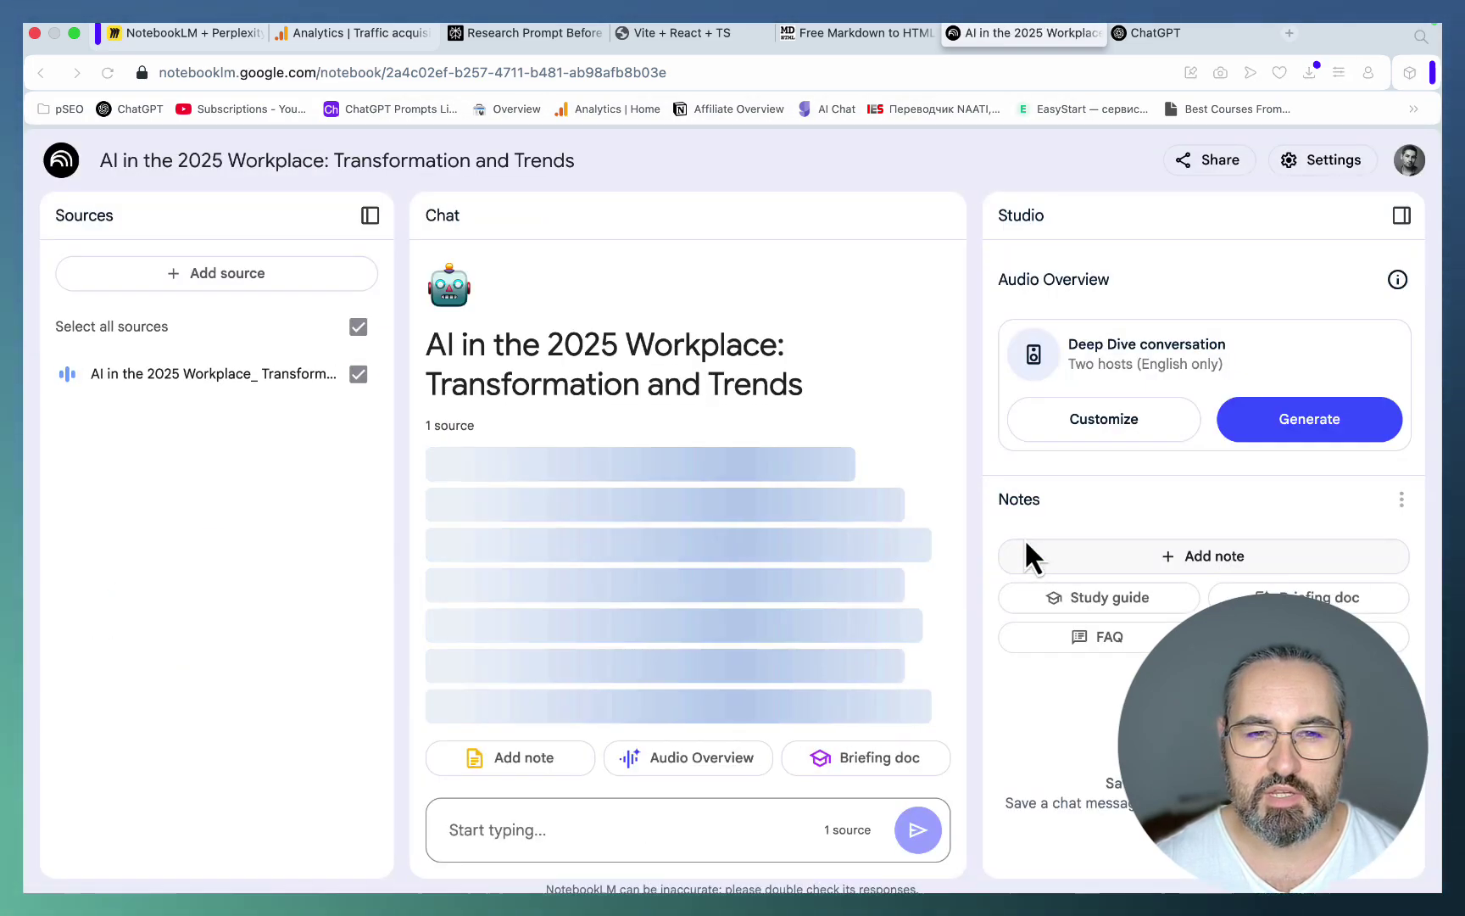
click(216, 377)
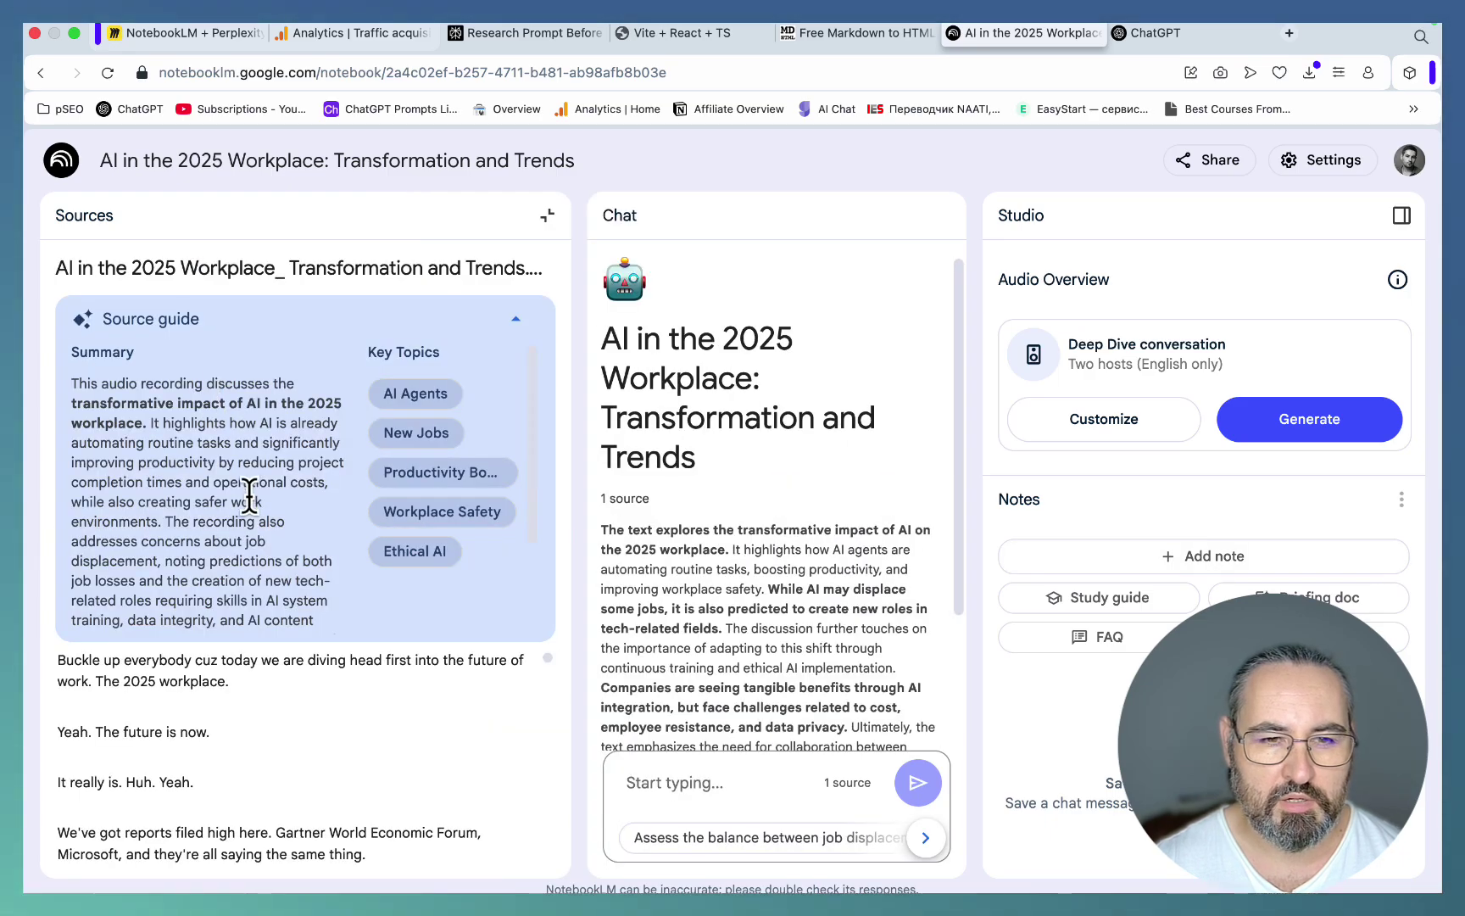
drag(62, 656, 279, 850)
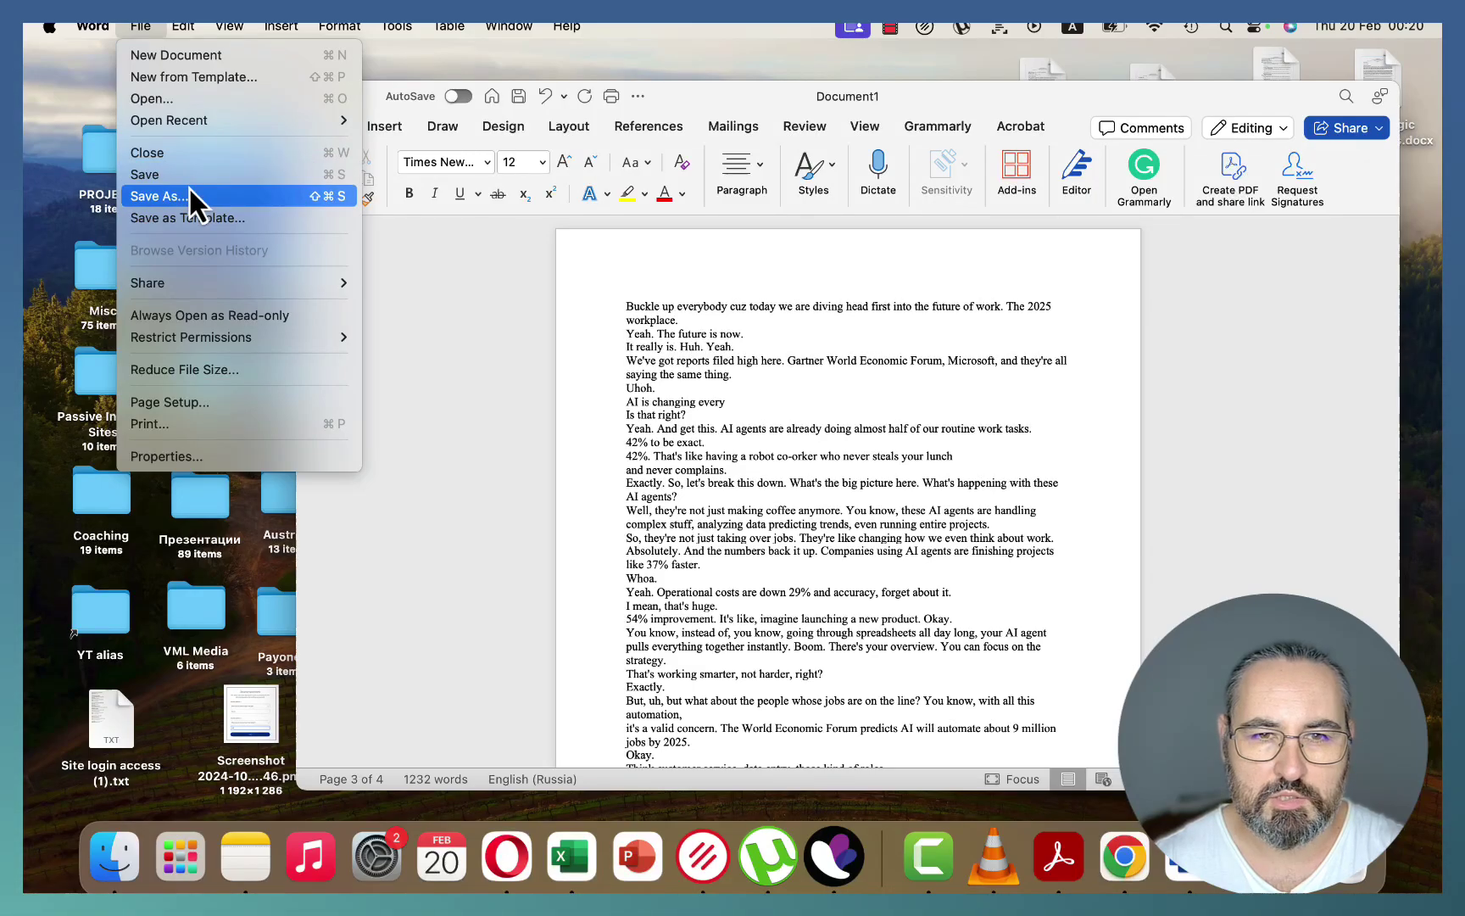
click(187, 187)
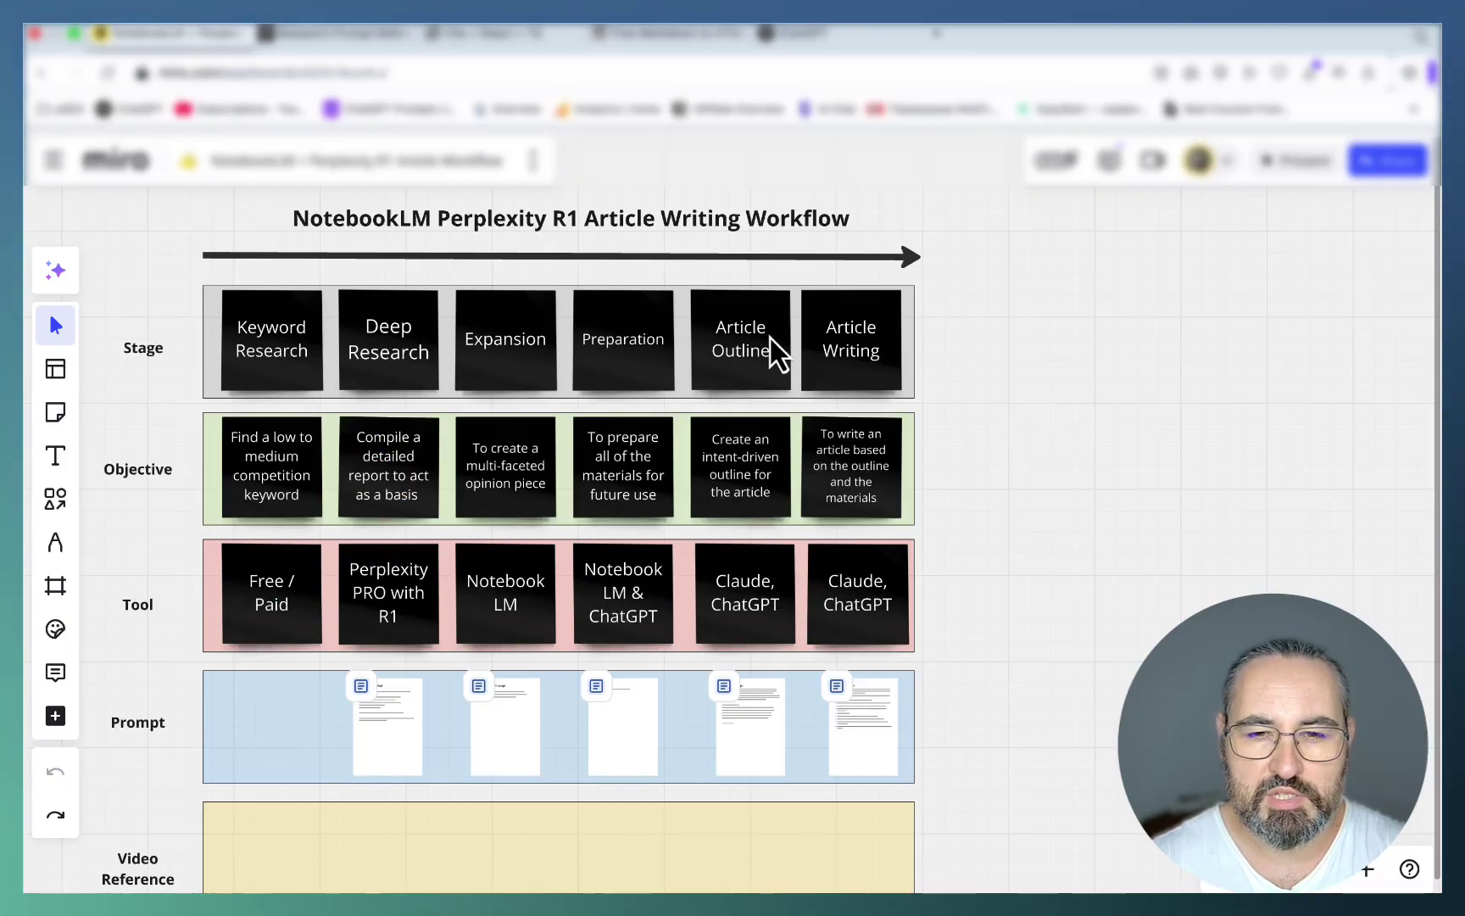
Zoom into the Tool and Prompt rows of the Miro board, then return to the Perplexity workplace report
scroll(776, 352, up, 5)
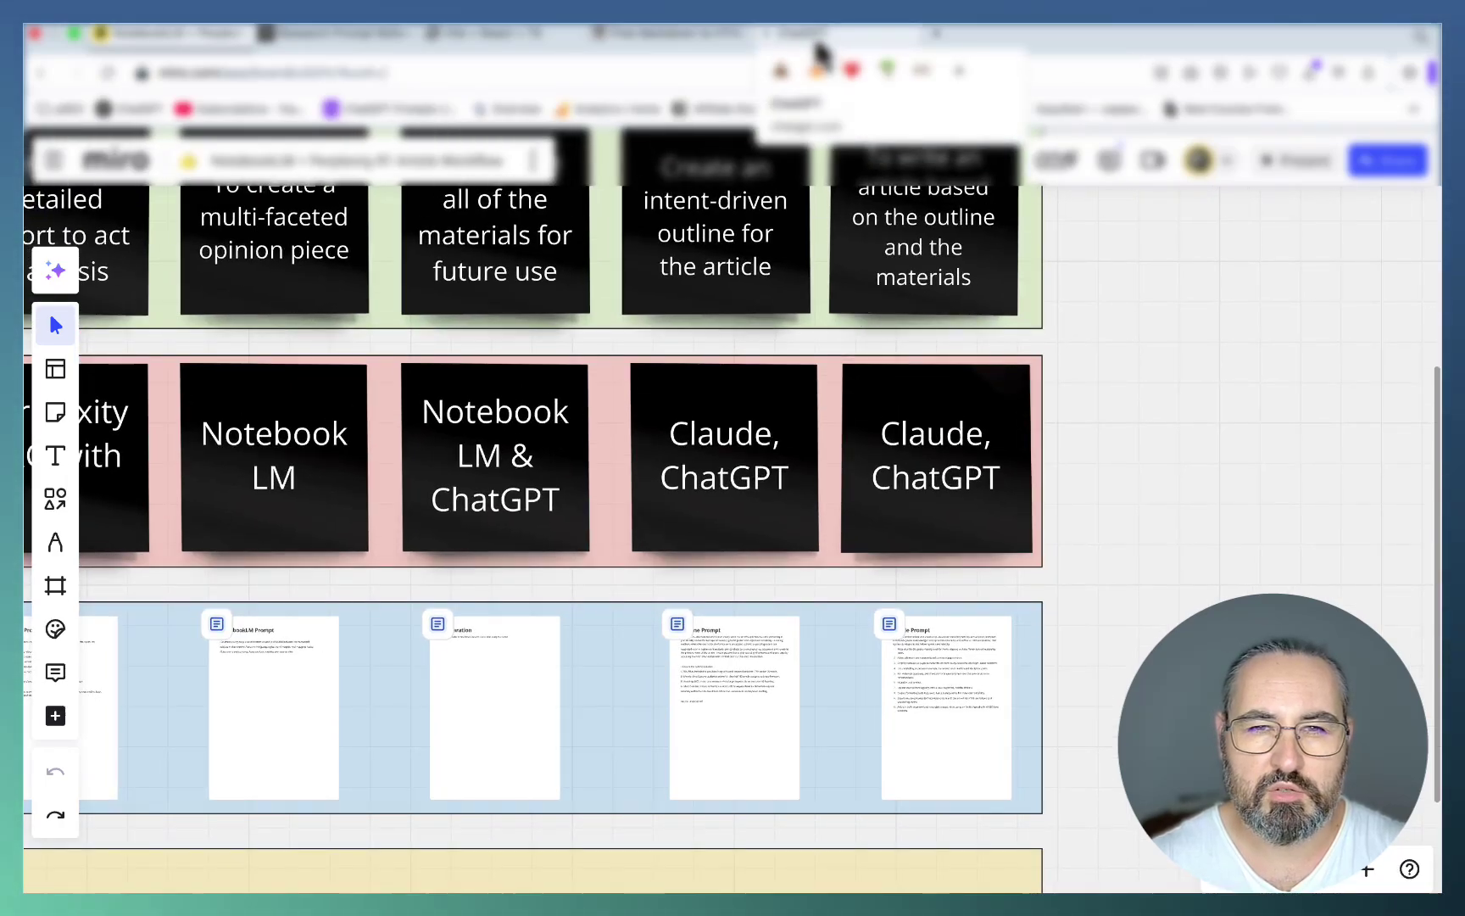
click(345, 34)
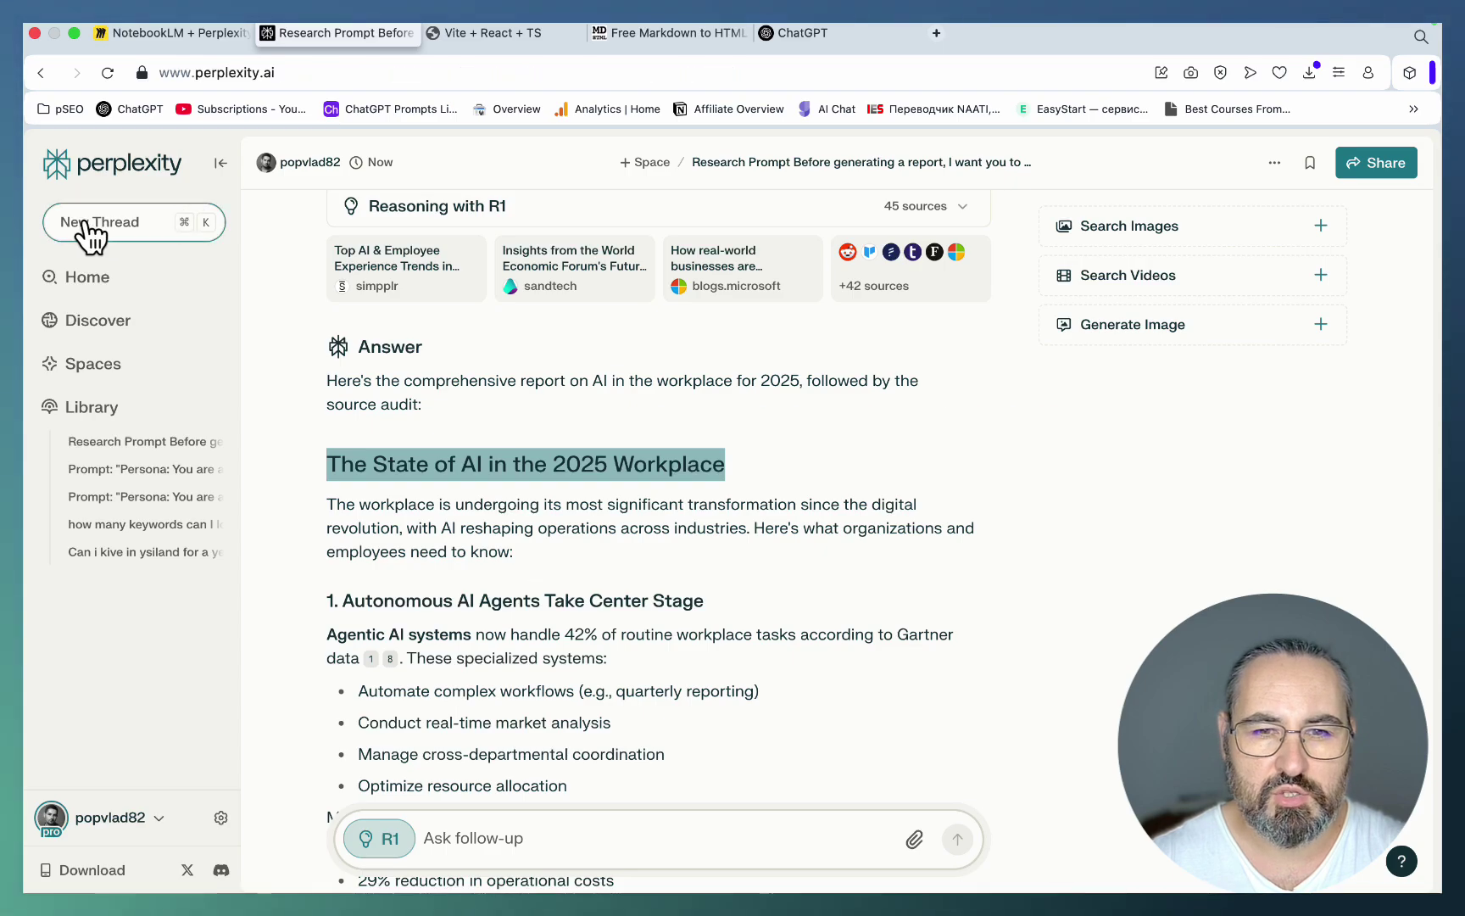
Start a fresh Perplexity thread with web search turned off, then move to ChatGPT on o3-mini-high
click(90, 224)
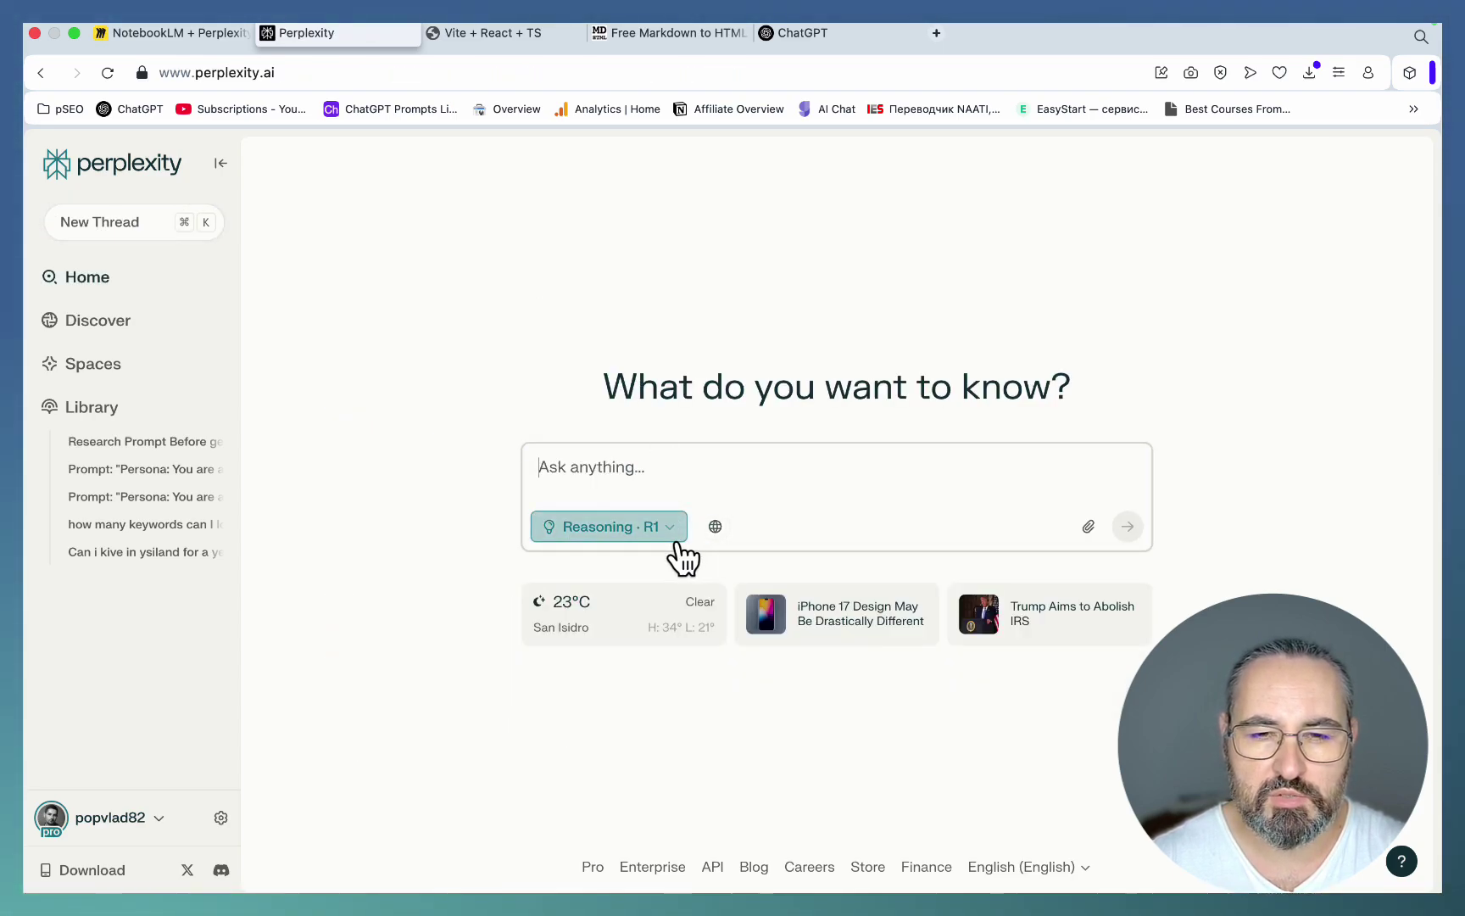
click(715, 526)
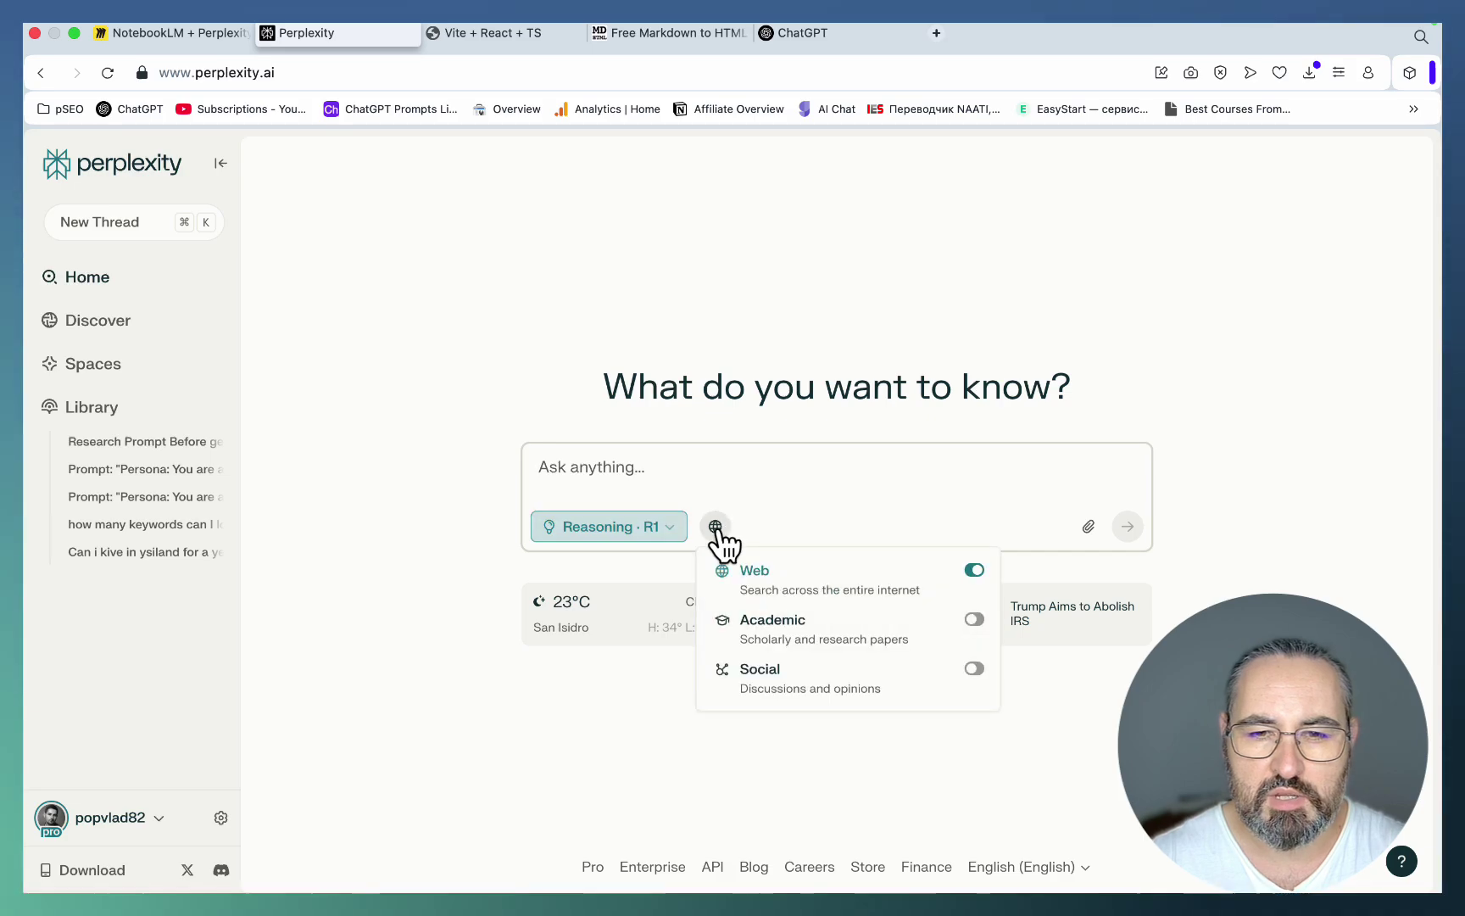
click(974, 571)
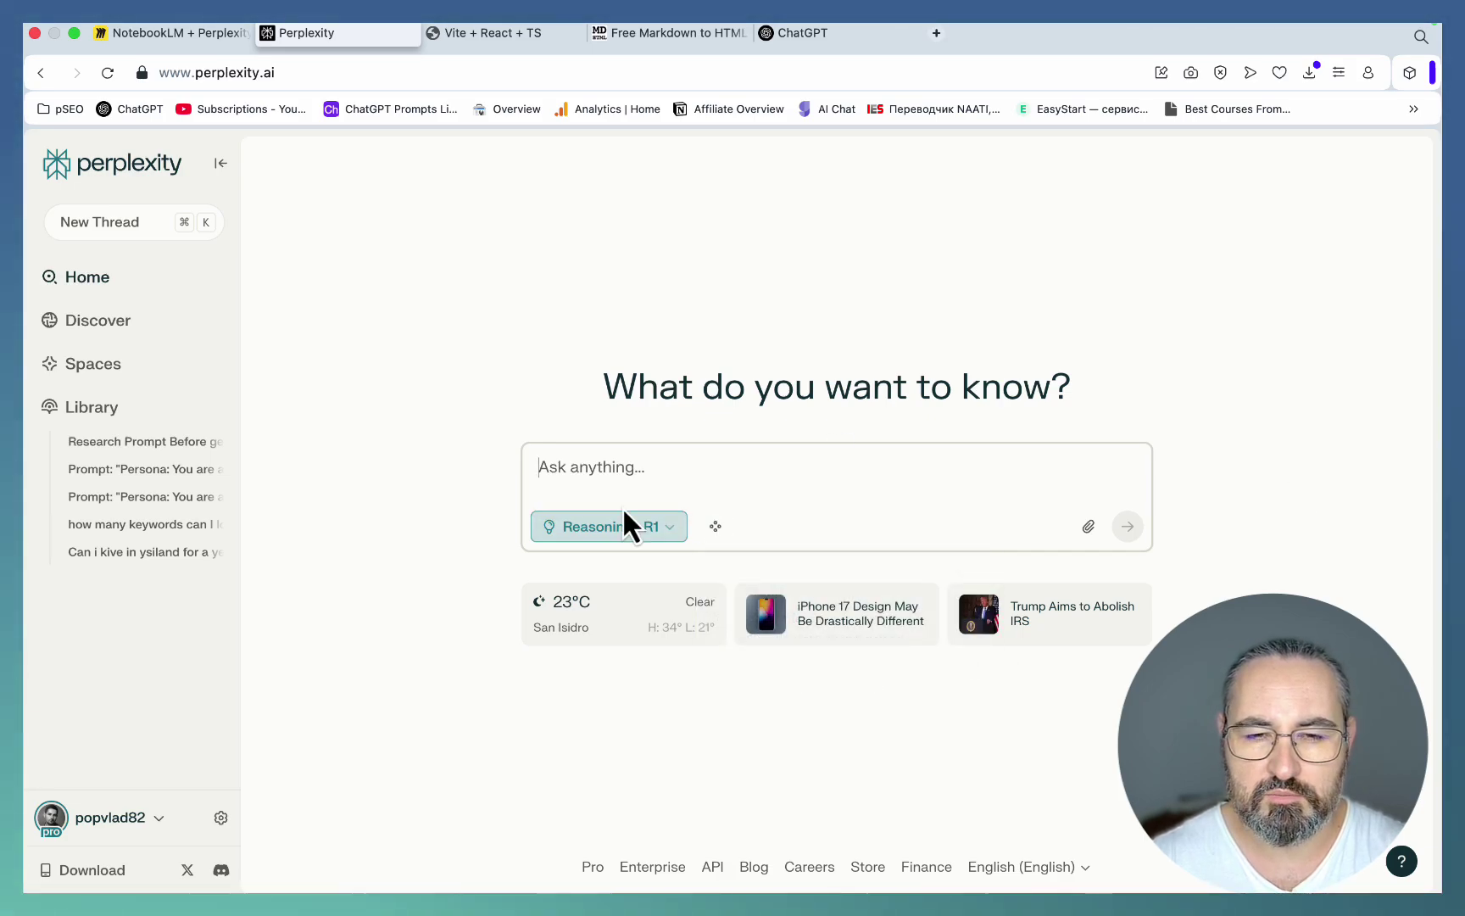
click(665, 543)
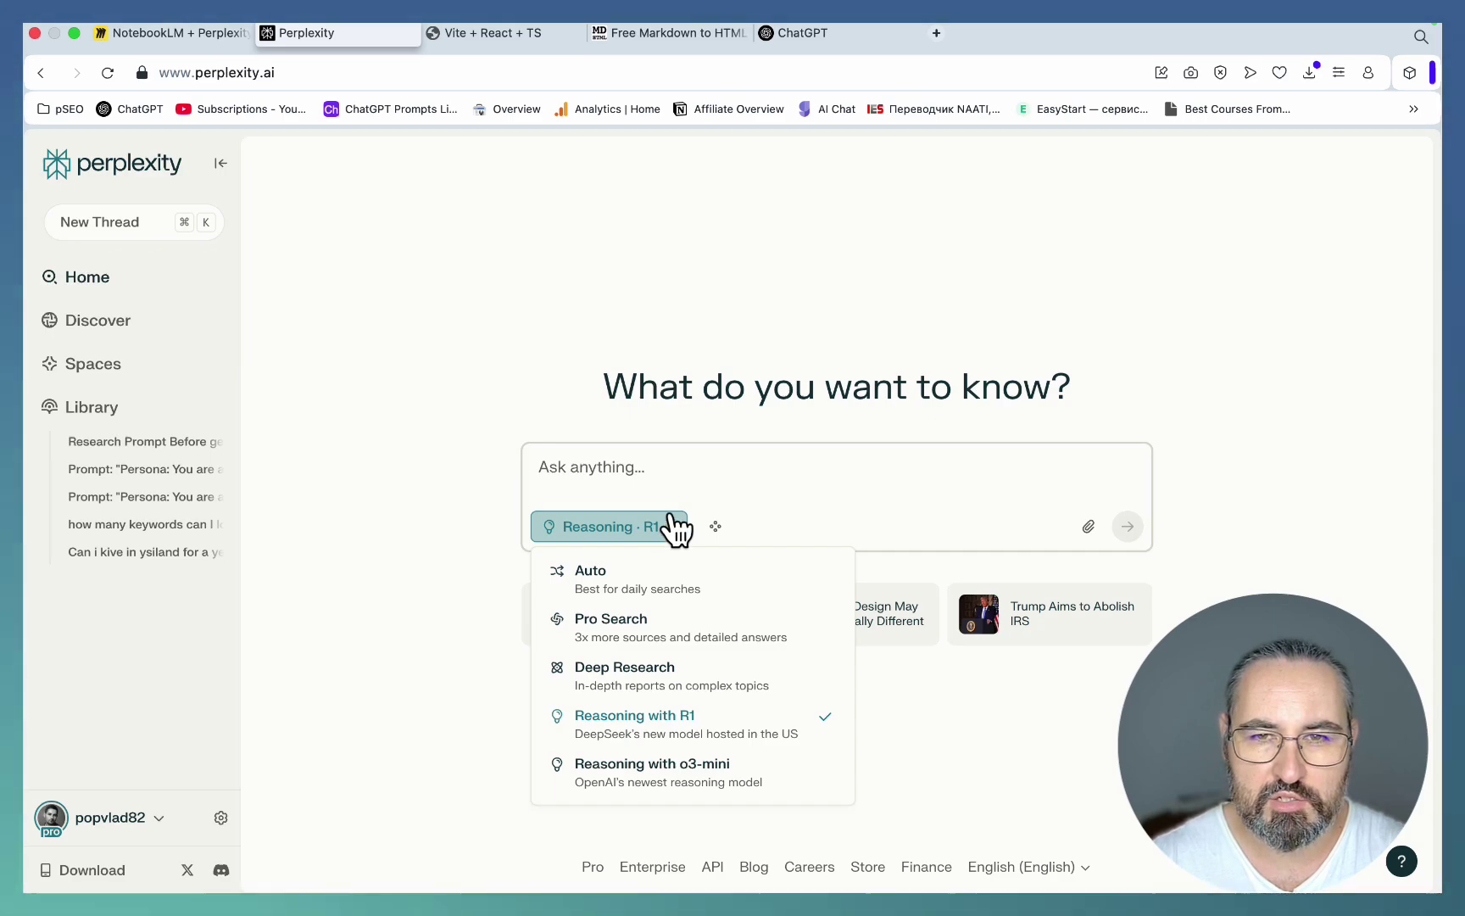
click(827, 36)
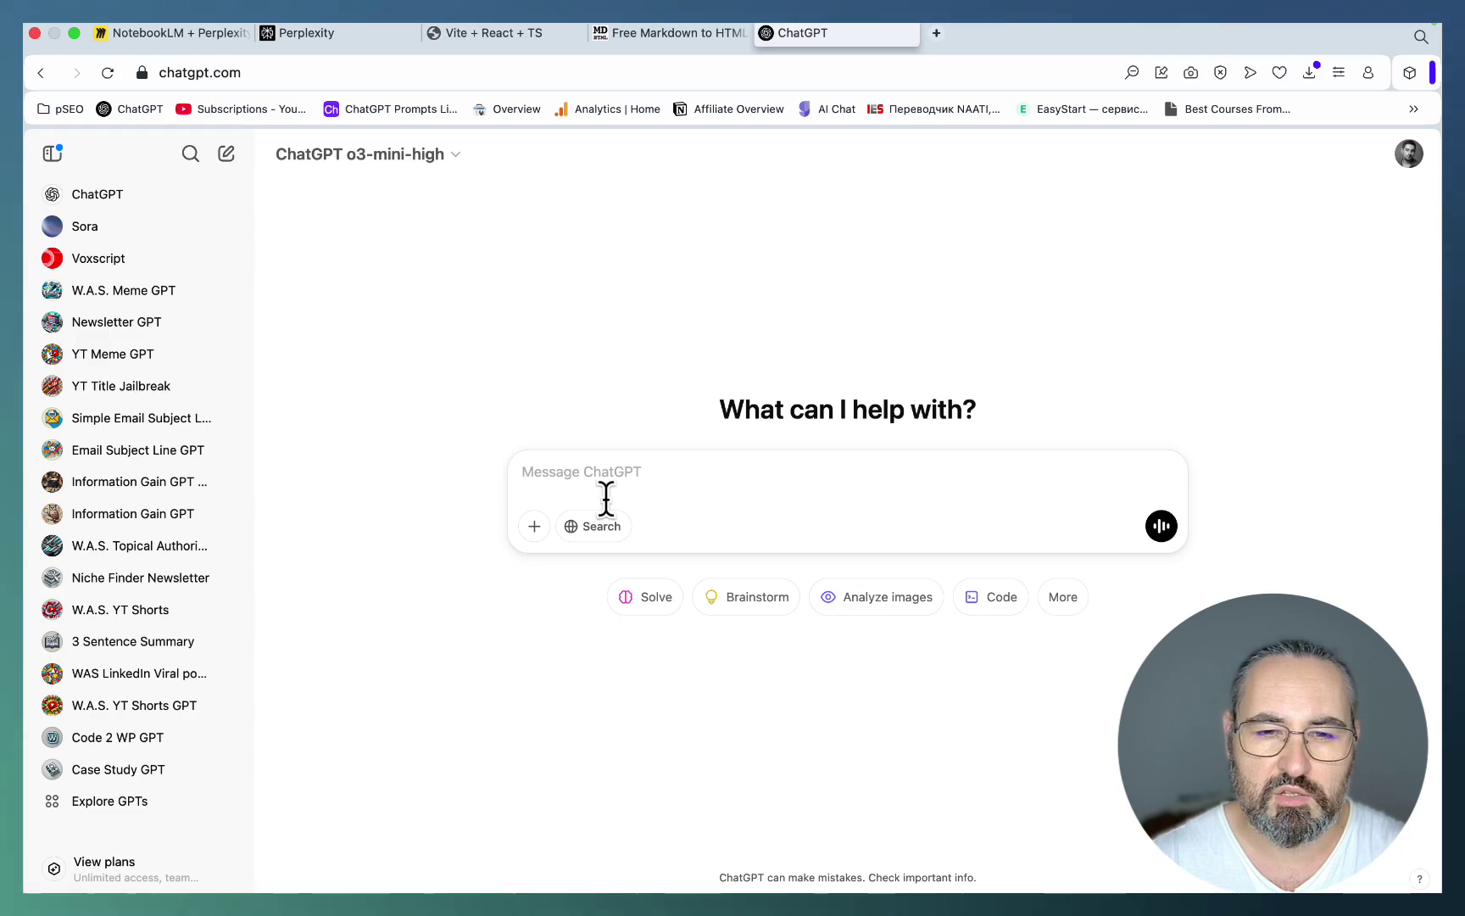
Paste the SEO outline prompt and replace [KEYWORD] with 'ai in the workspace in 2025'
key(super+v)
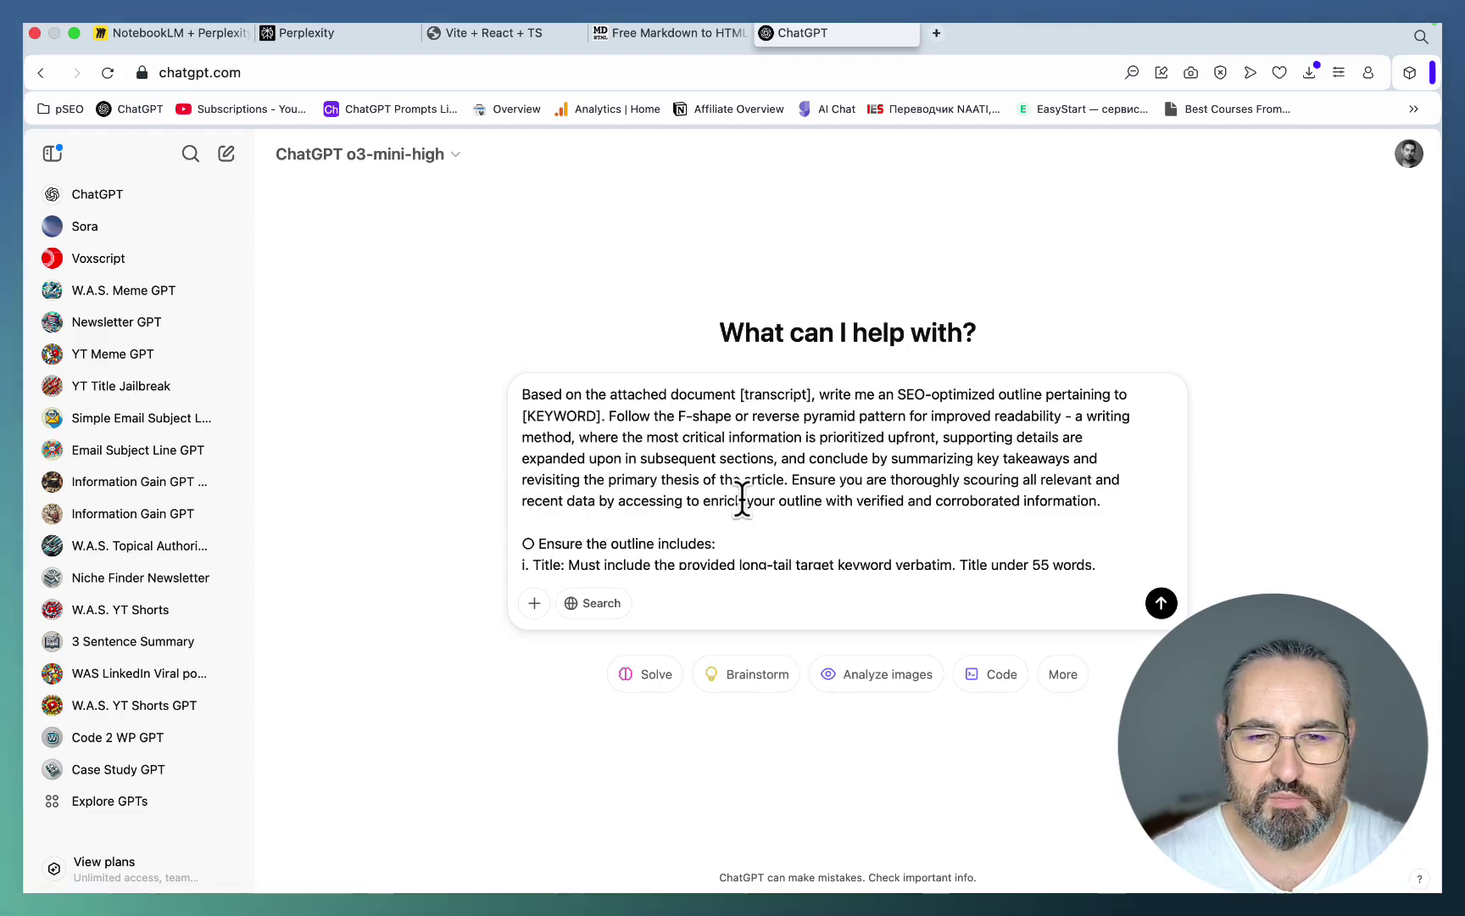
scroll(850, 530, down, 3)
scroll(850, 529, up, 3)
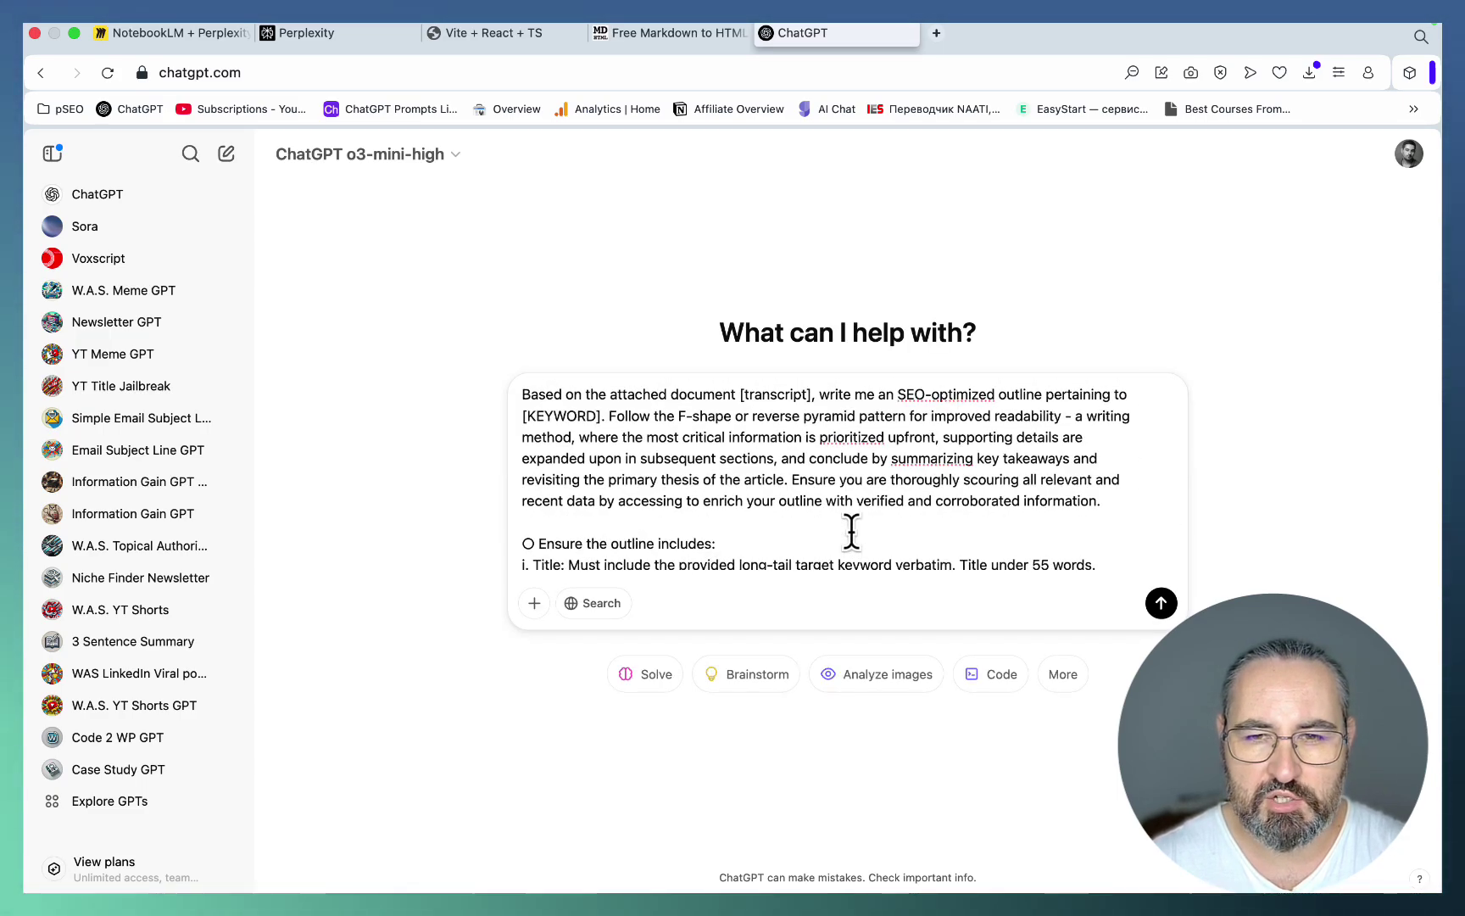
drag(553, 414, 527, 415)
text(ai in the workspace in 2025)
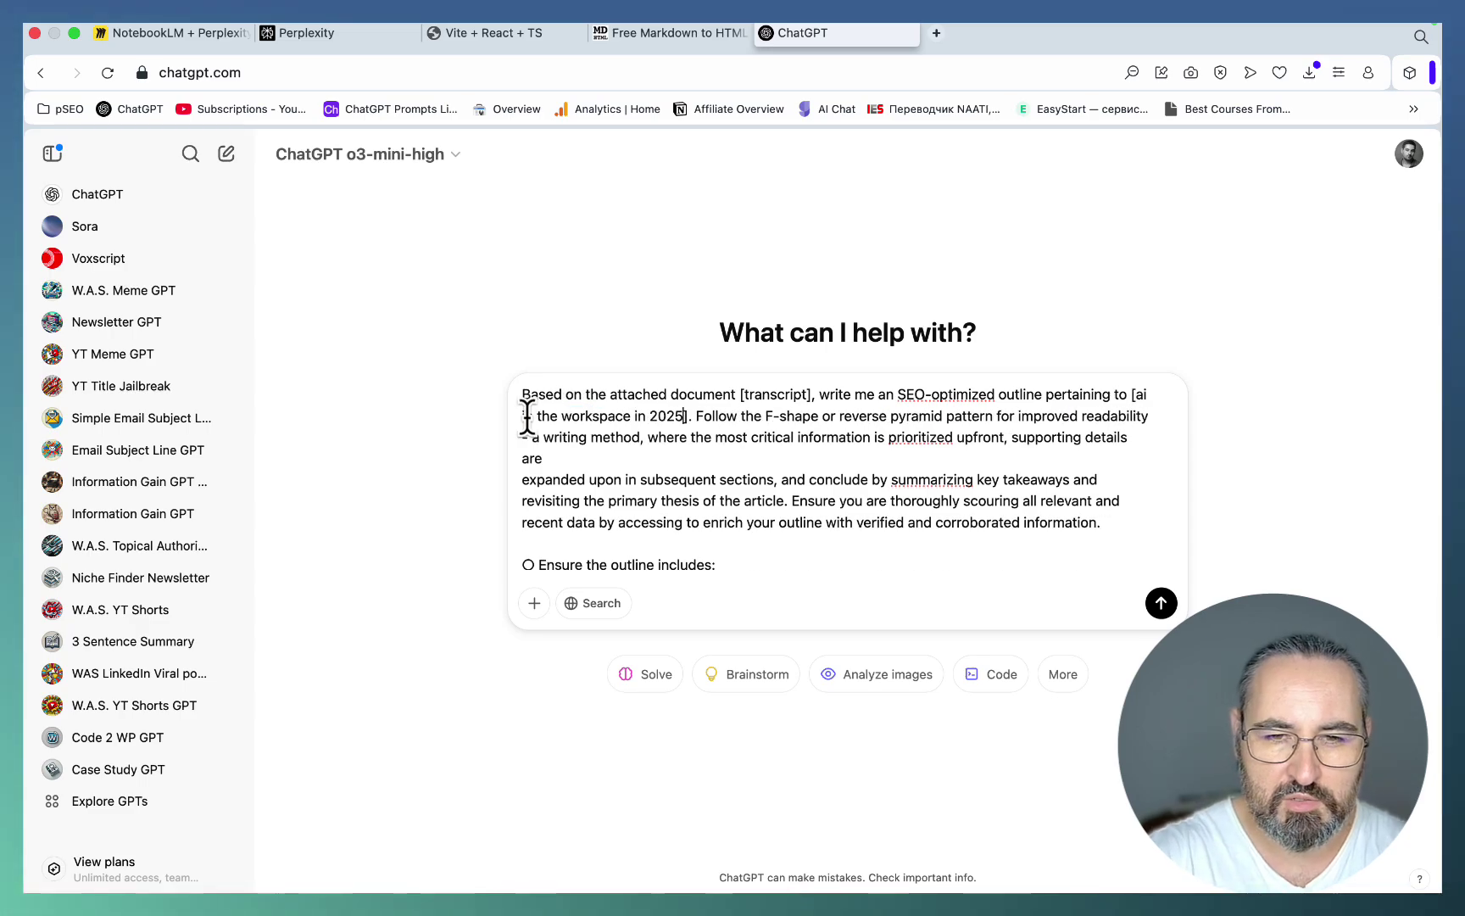
Send the outline prompt and review ChatGPT's reply mentioning the F-shape/reverse pyramid pattern
scroll(551, 483, down, 4)
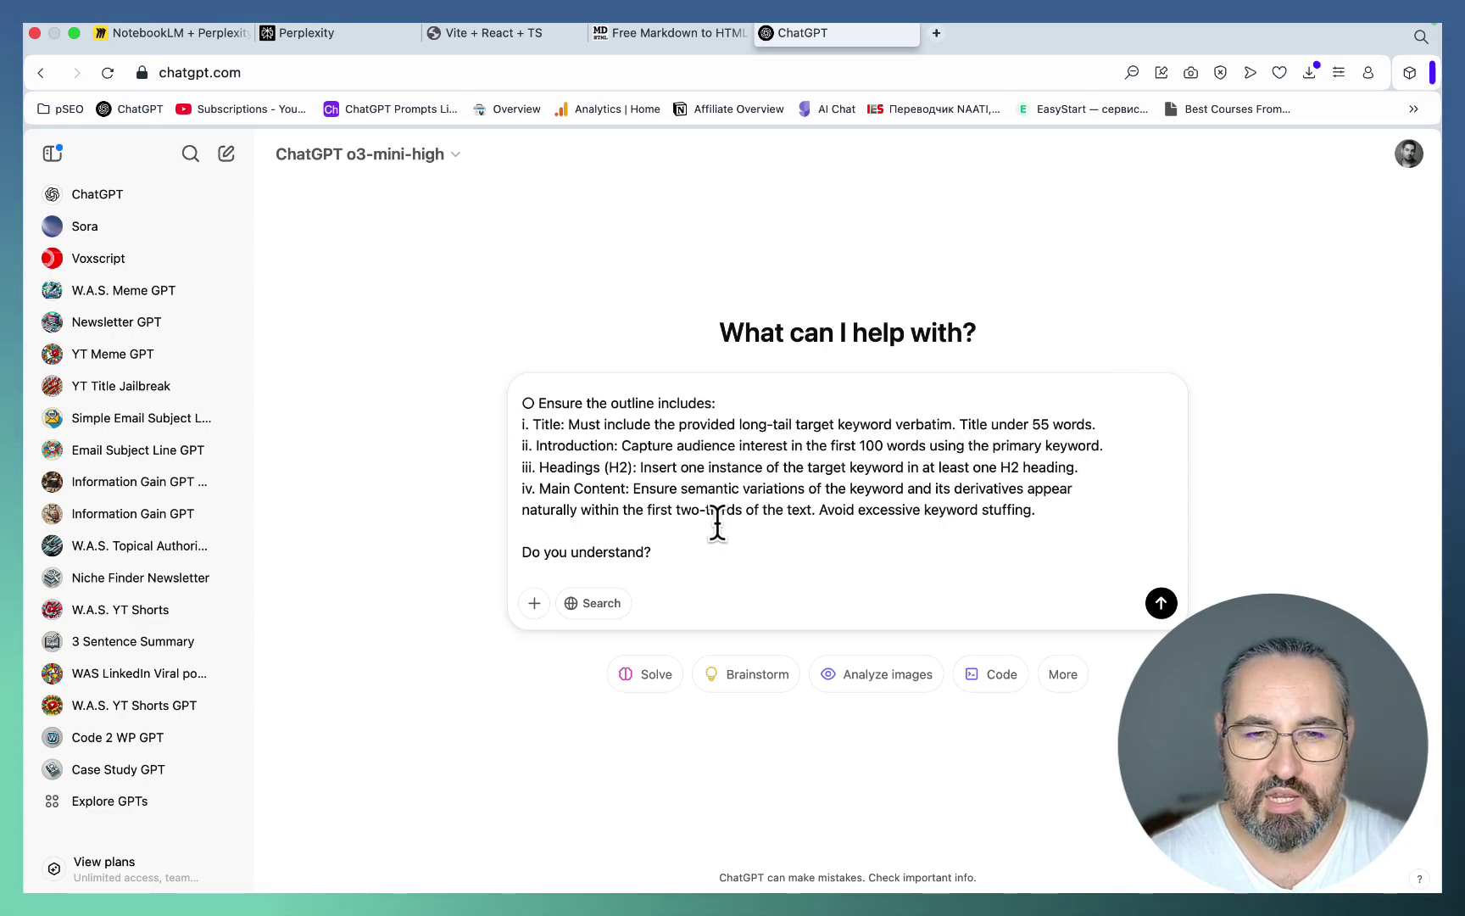
scroll(717, 523, up, 1)
scroll(678, 534, down, 1)
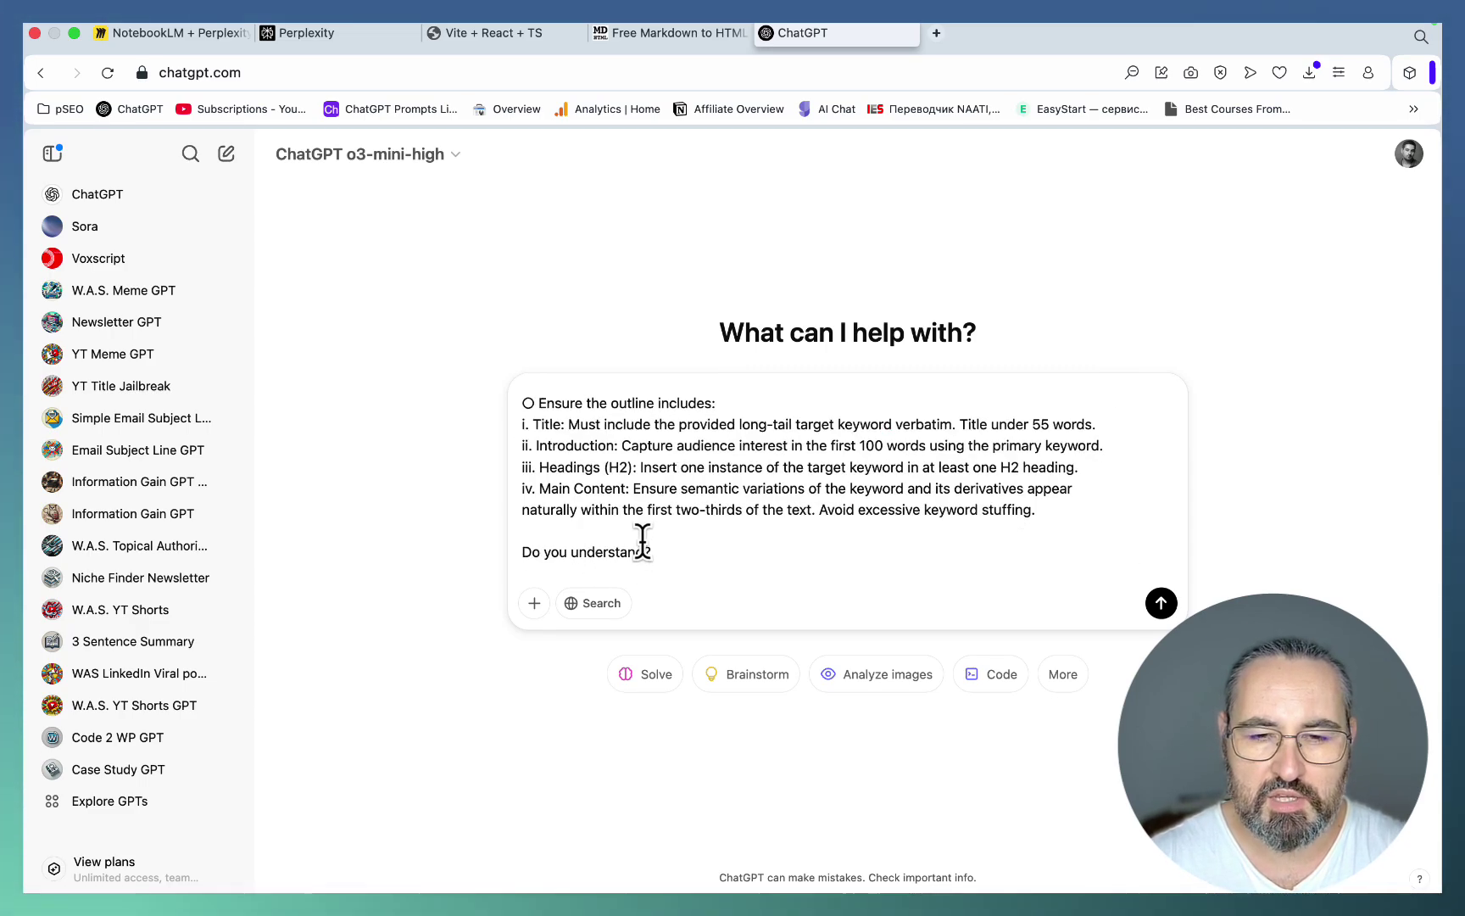
click(1161, 603)
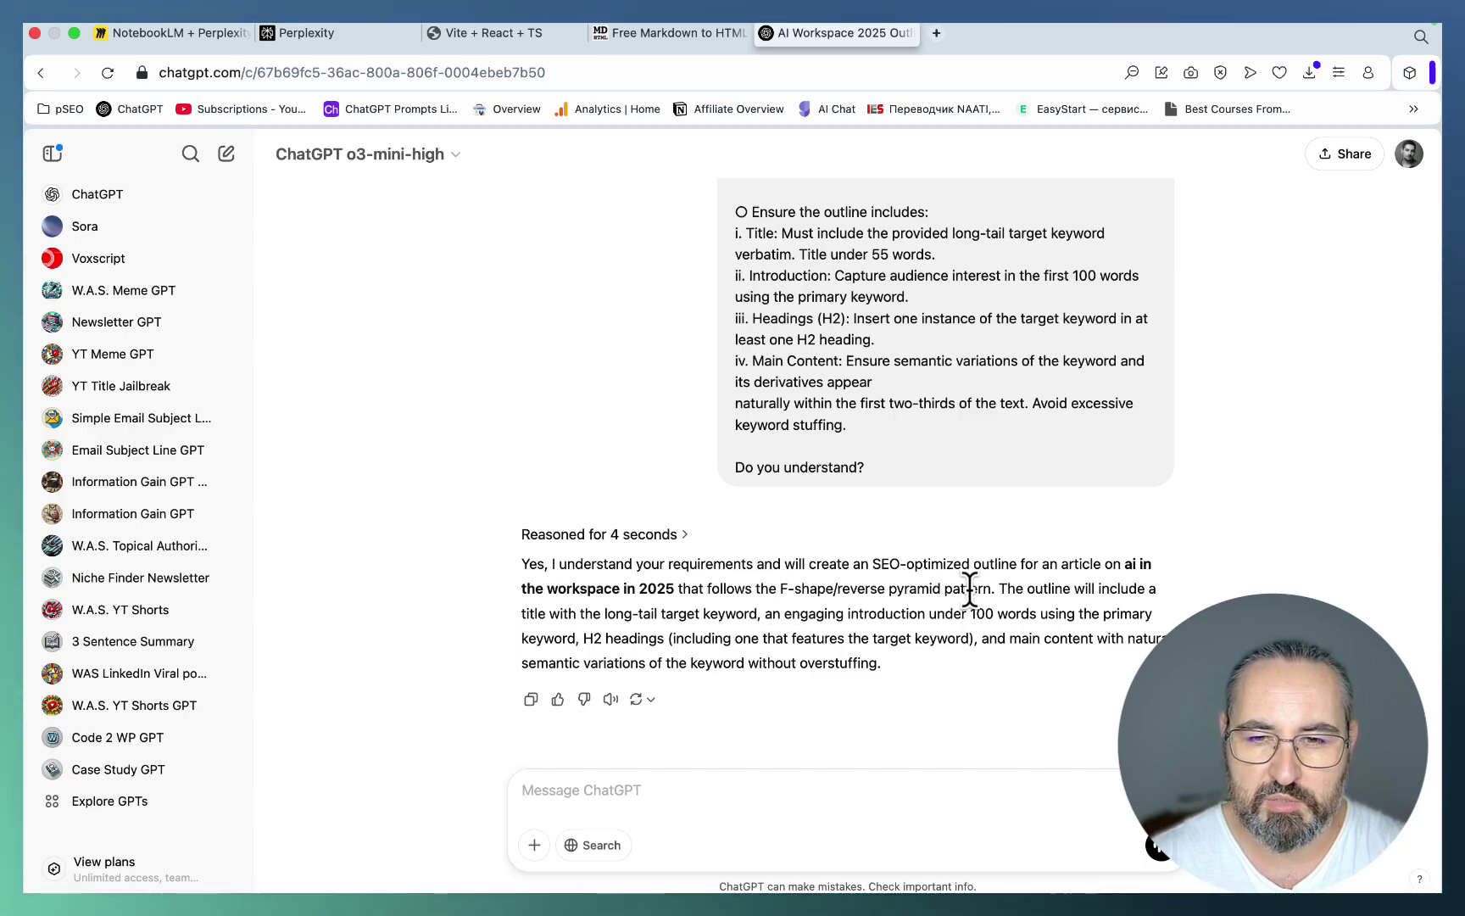
drag(996, 584, 774, 585)
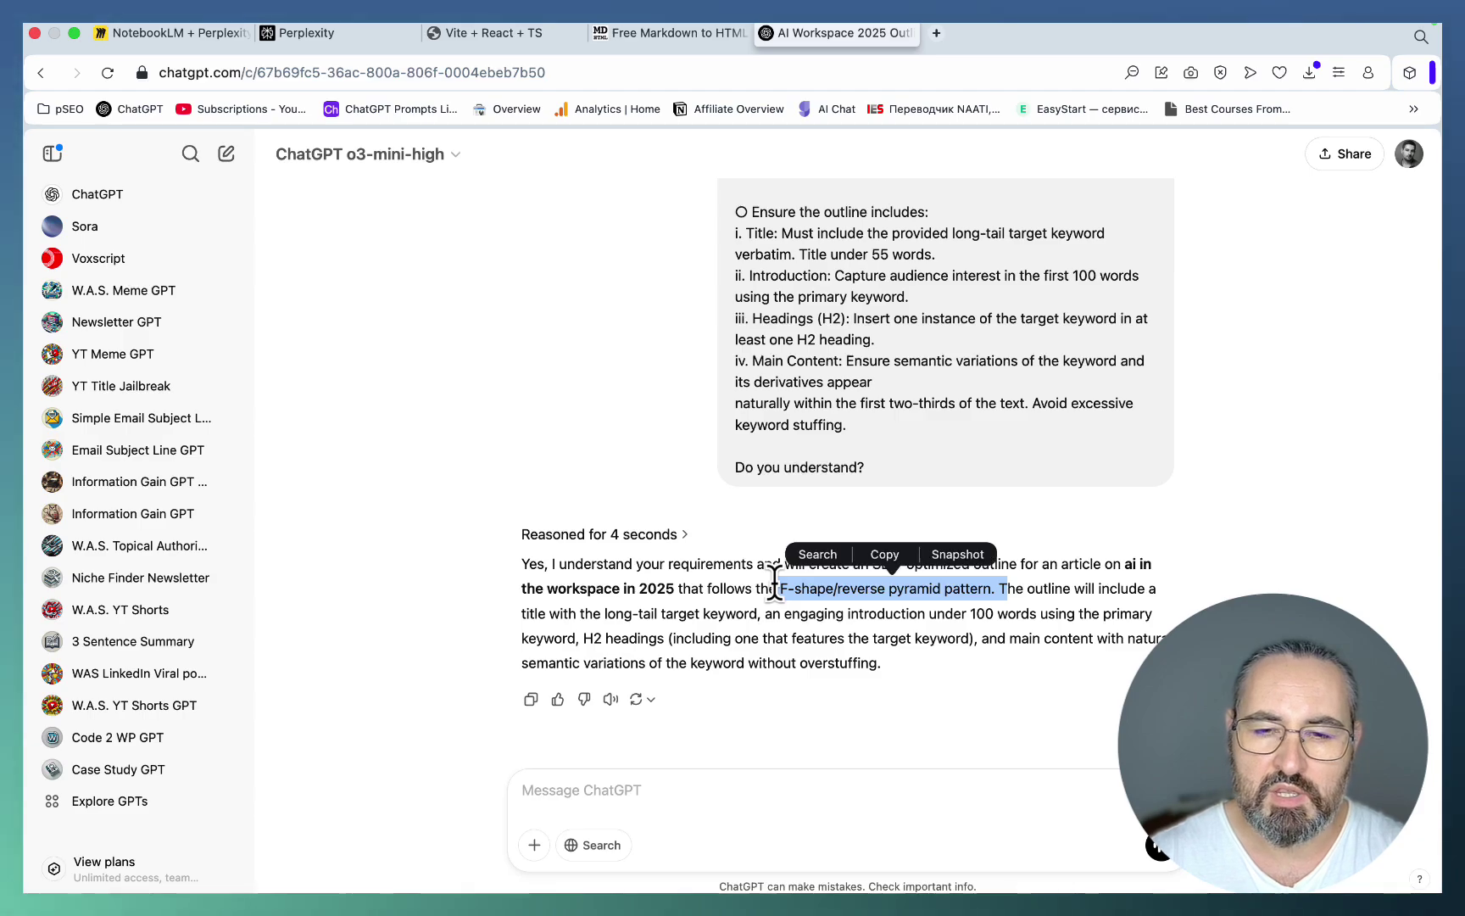
click(980, 658)
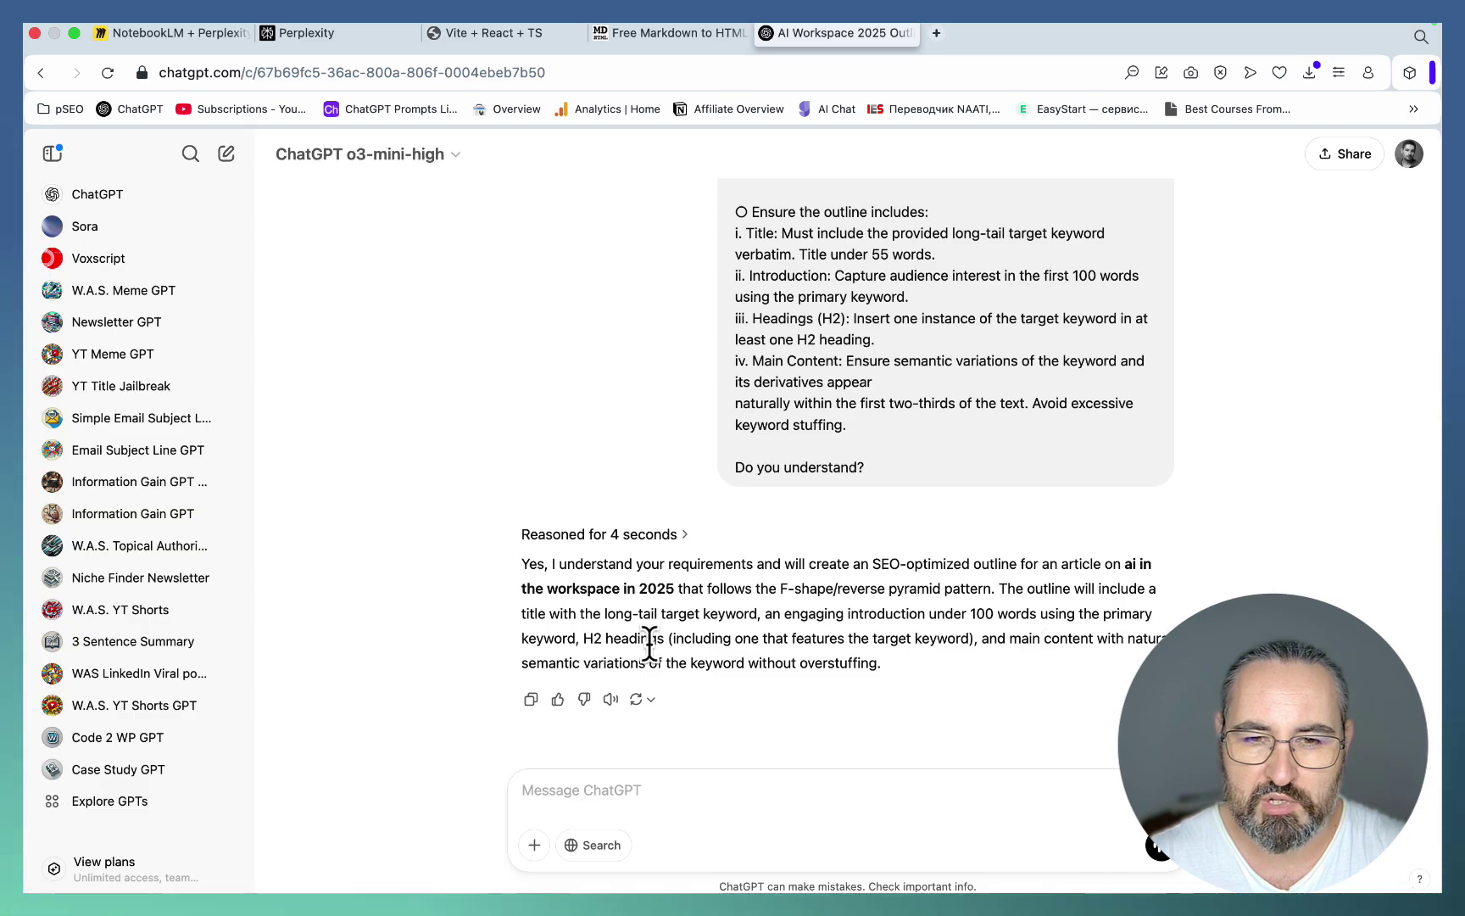
Attach ai in the workspace 2025.docx and write a go-ahead message for the outline
click(536, 846)
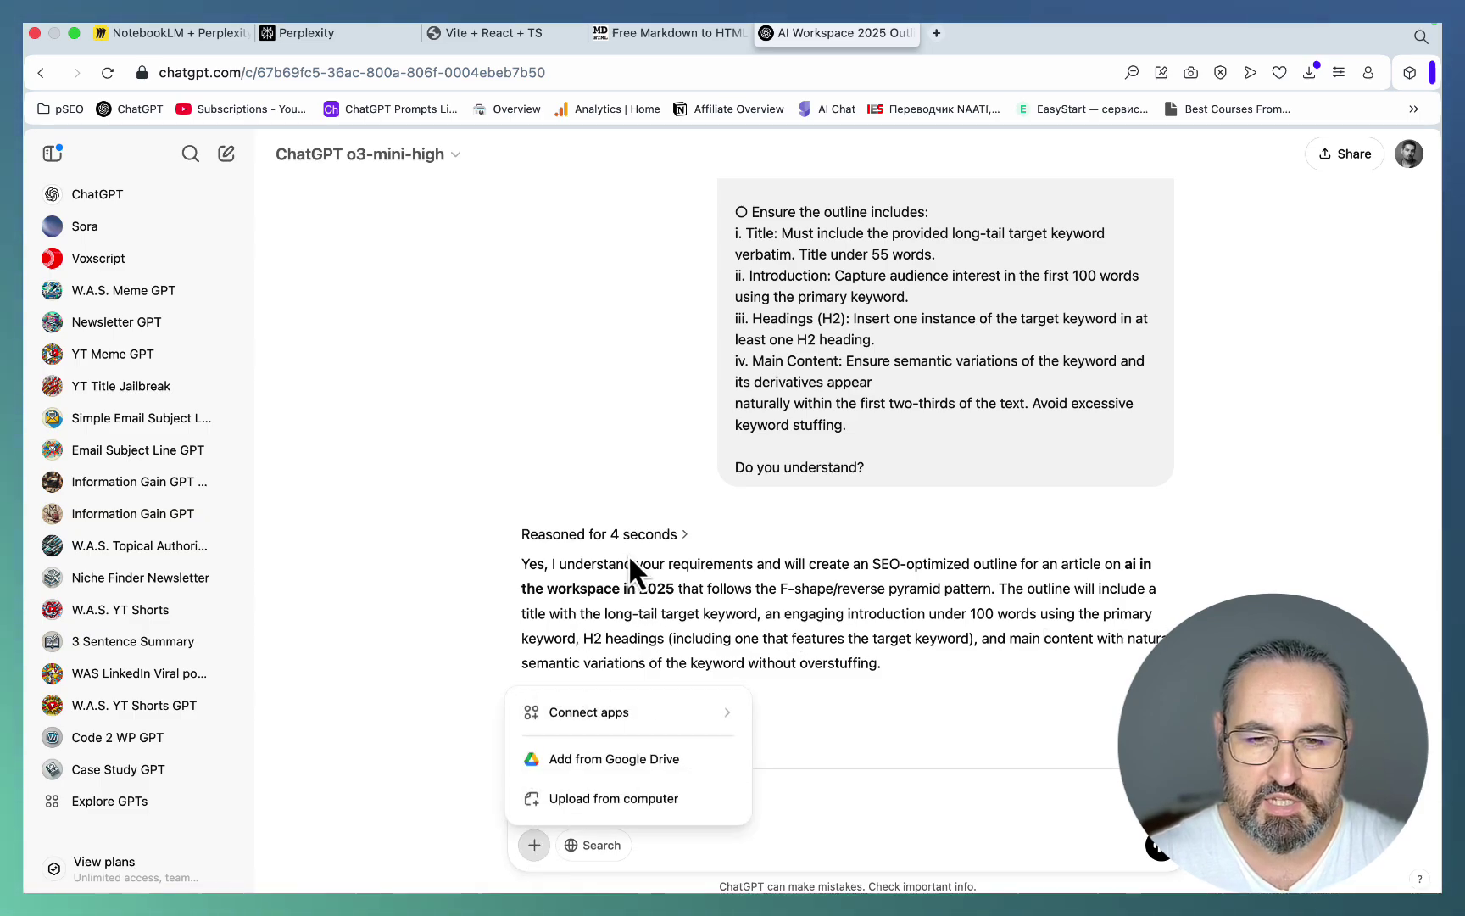
click(613, 798)
text(go ahead with)
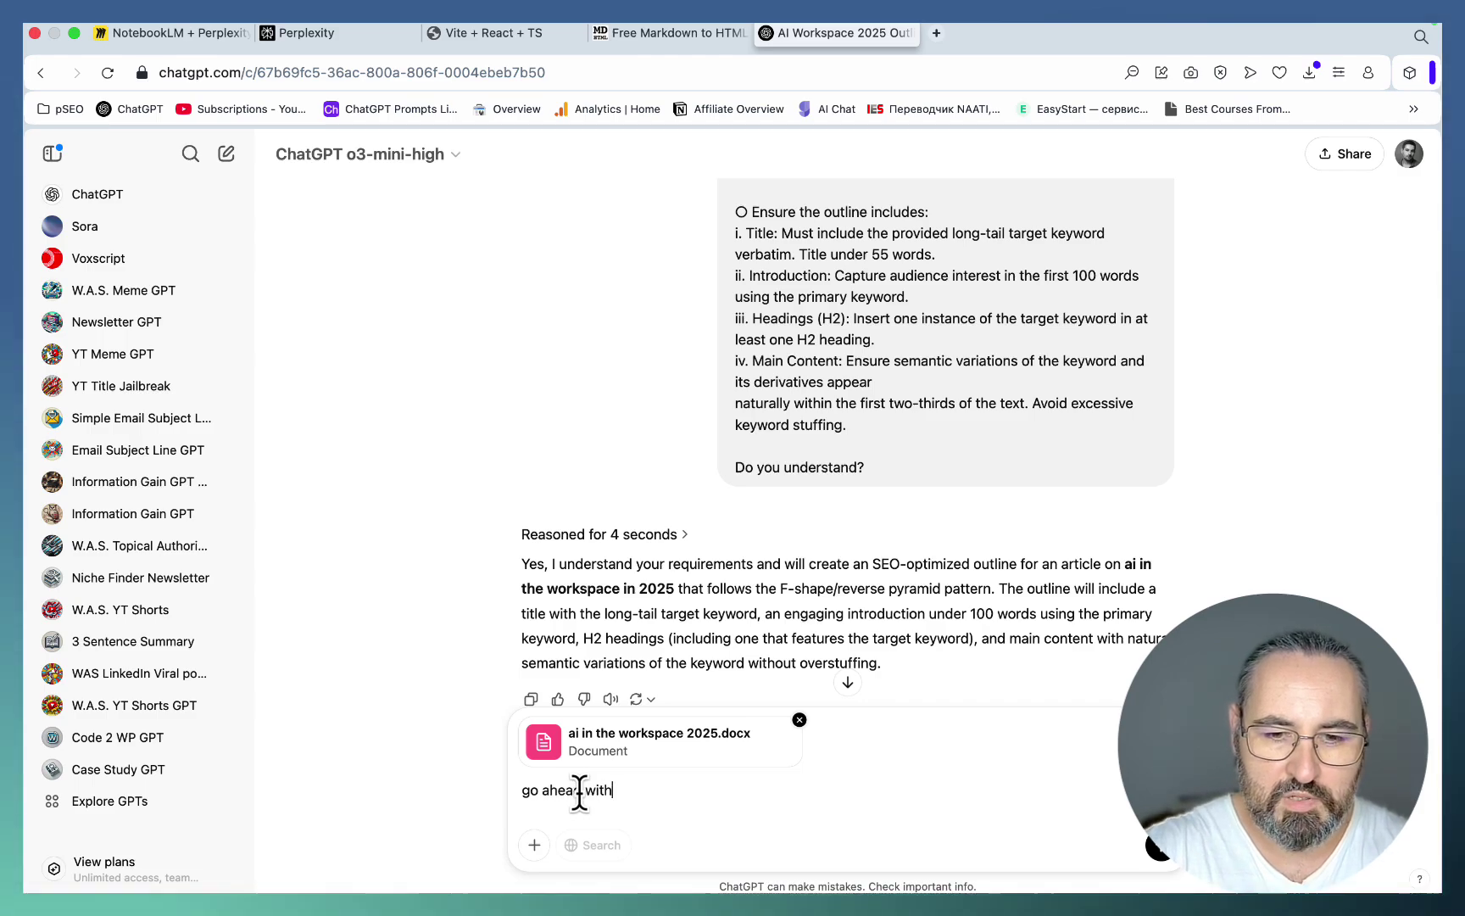
text( the outline ba)
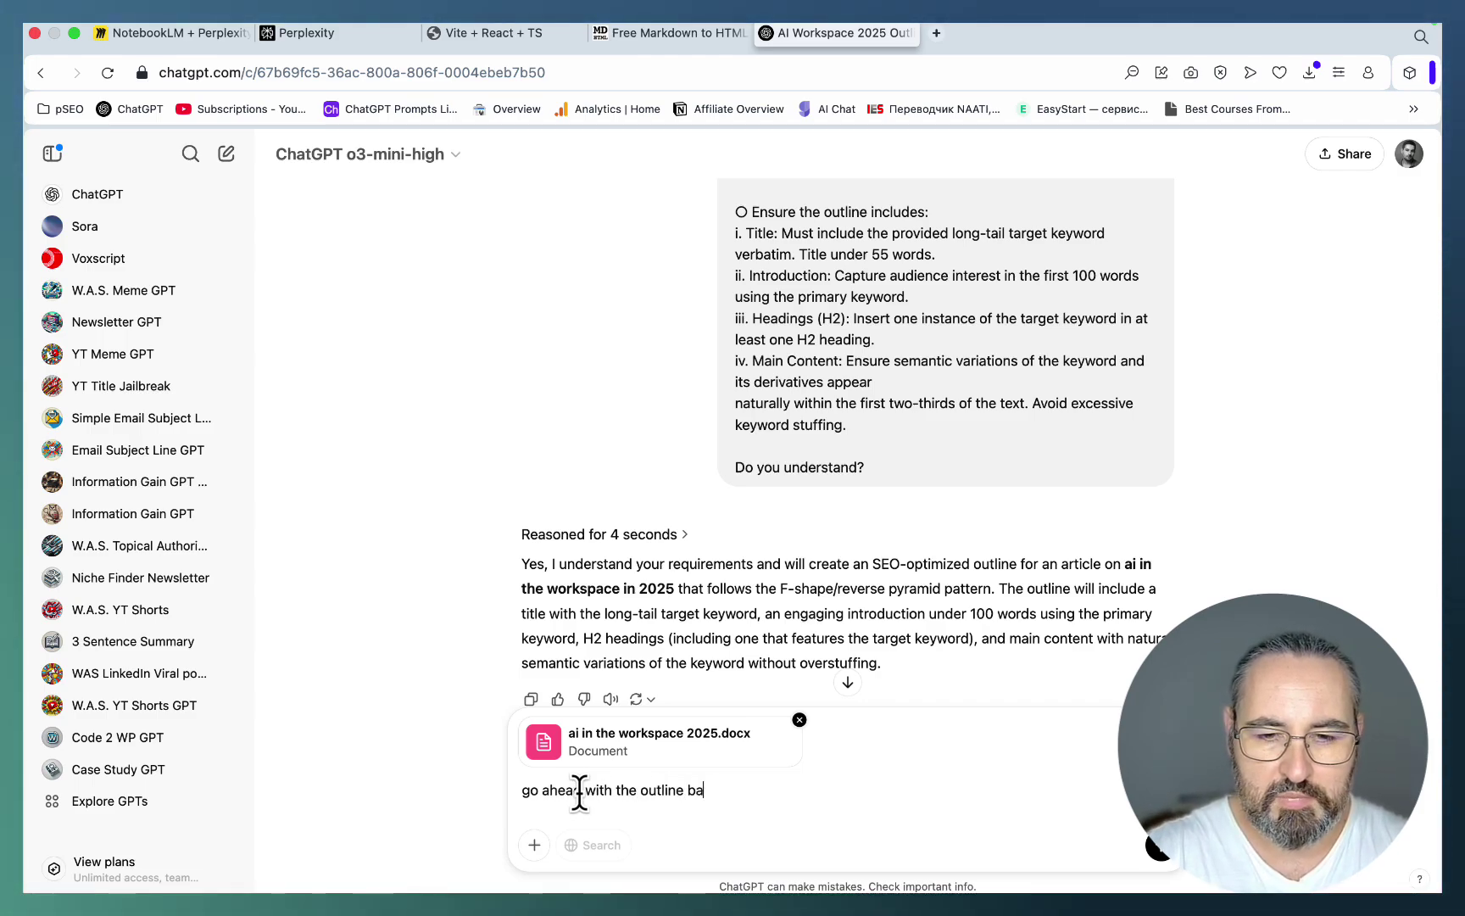
text(sed on the above requirements and the attached docu)
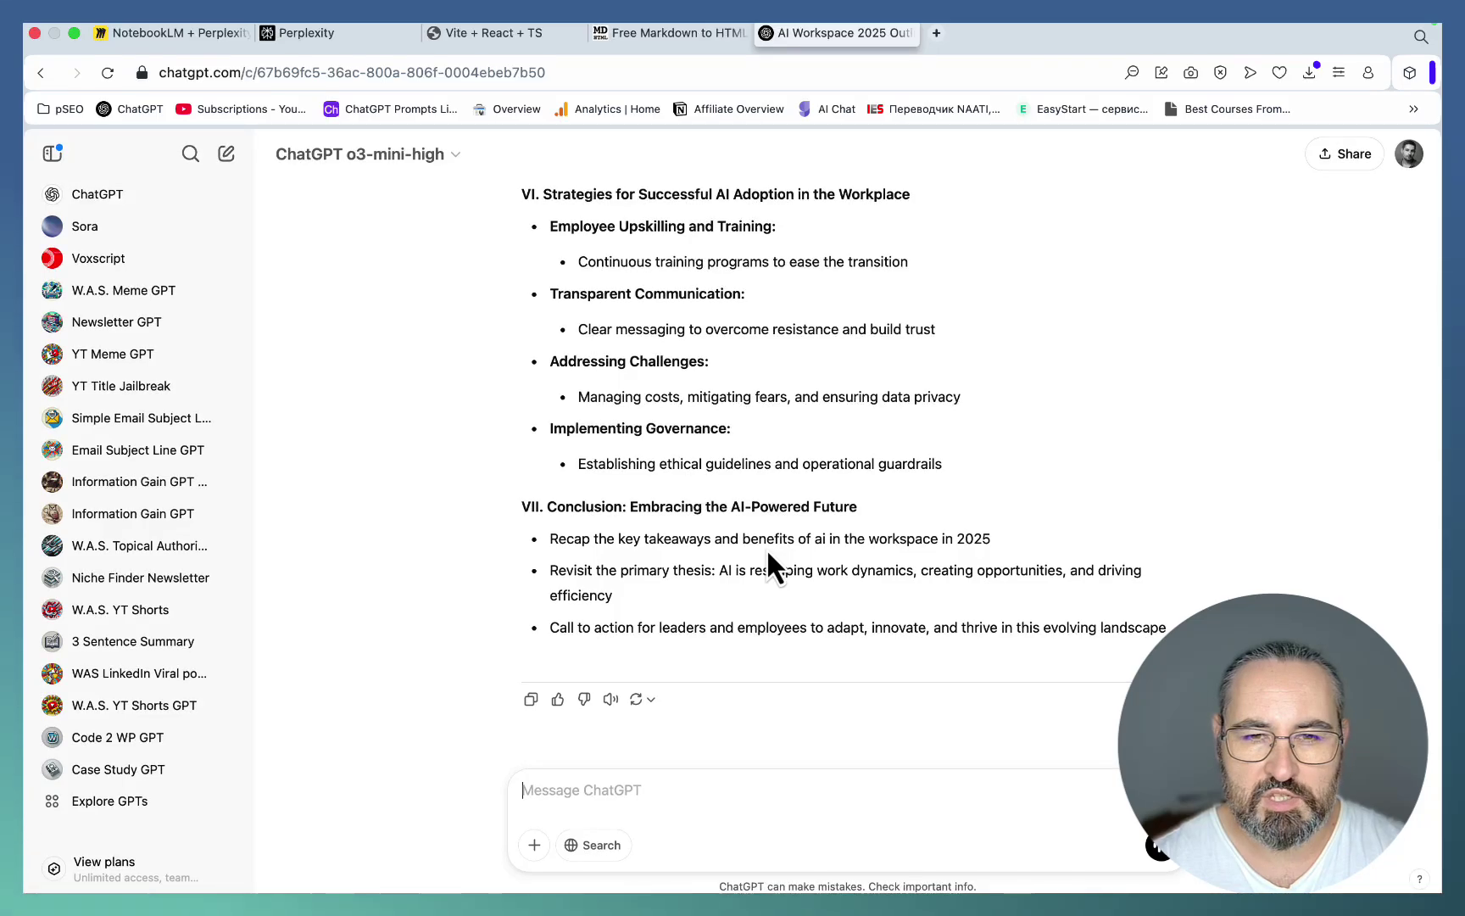
Scroll through the seven-section outline down to 'VII. Conclusion: Embracing the AI-Powered Future'
scroll(767, 549, up, 15)
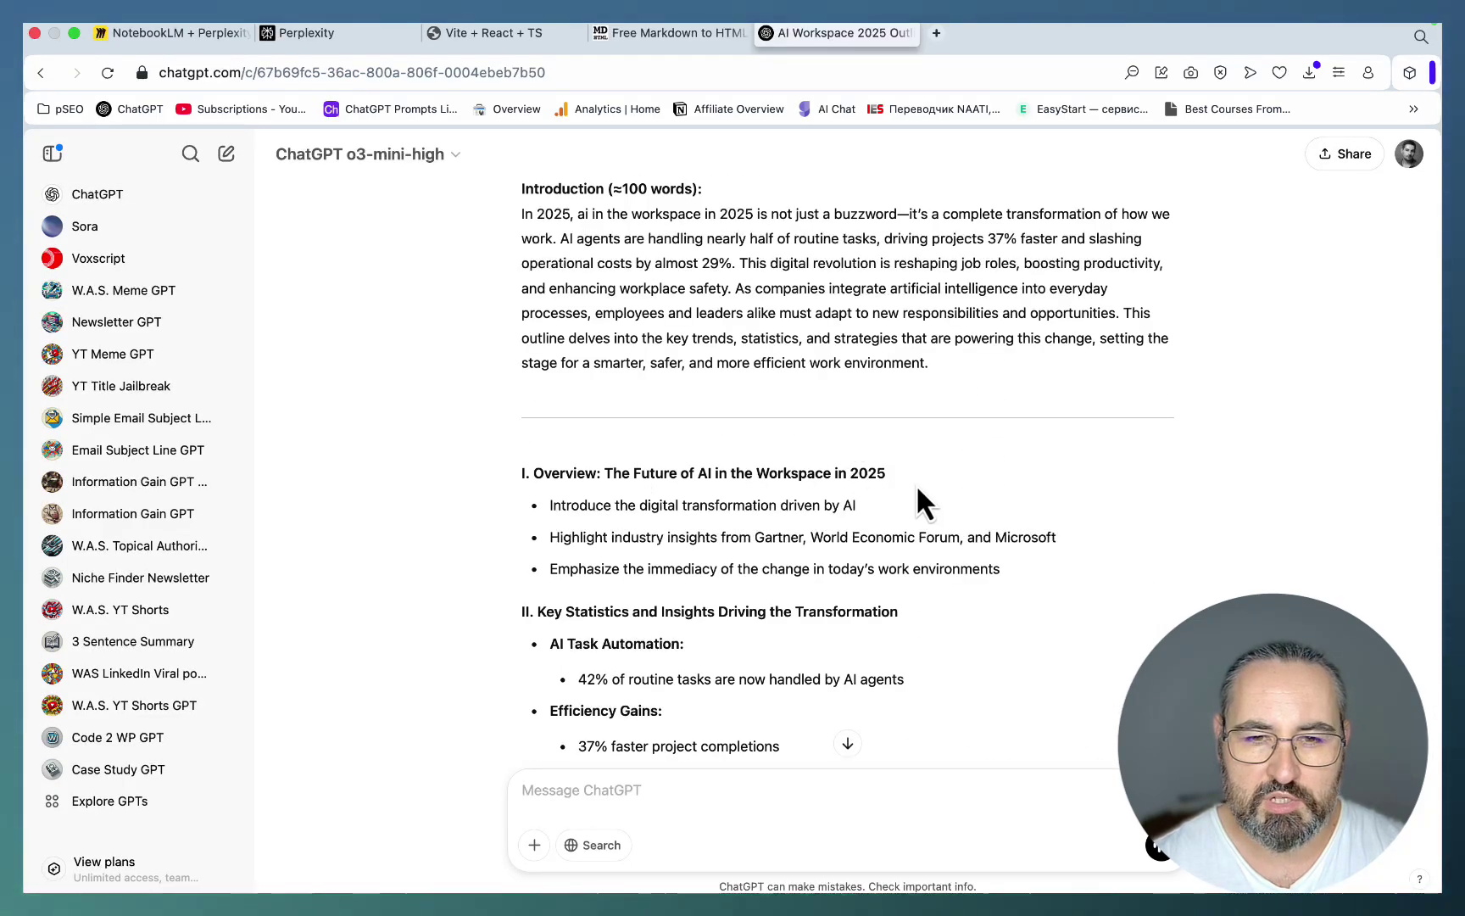
scroll(762, 555, down, 10)
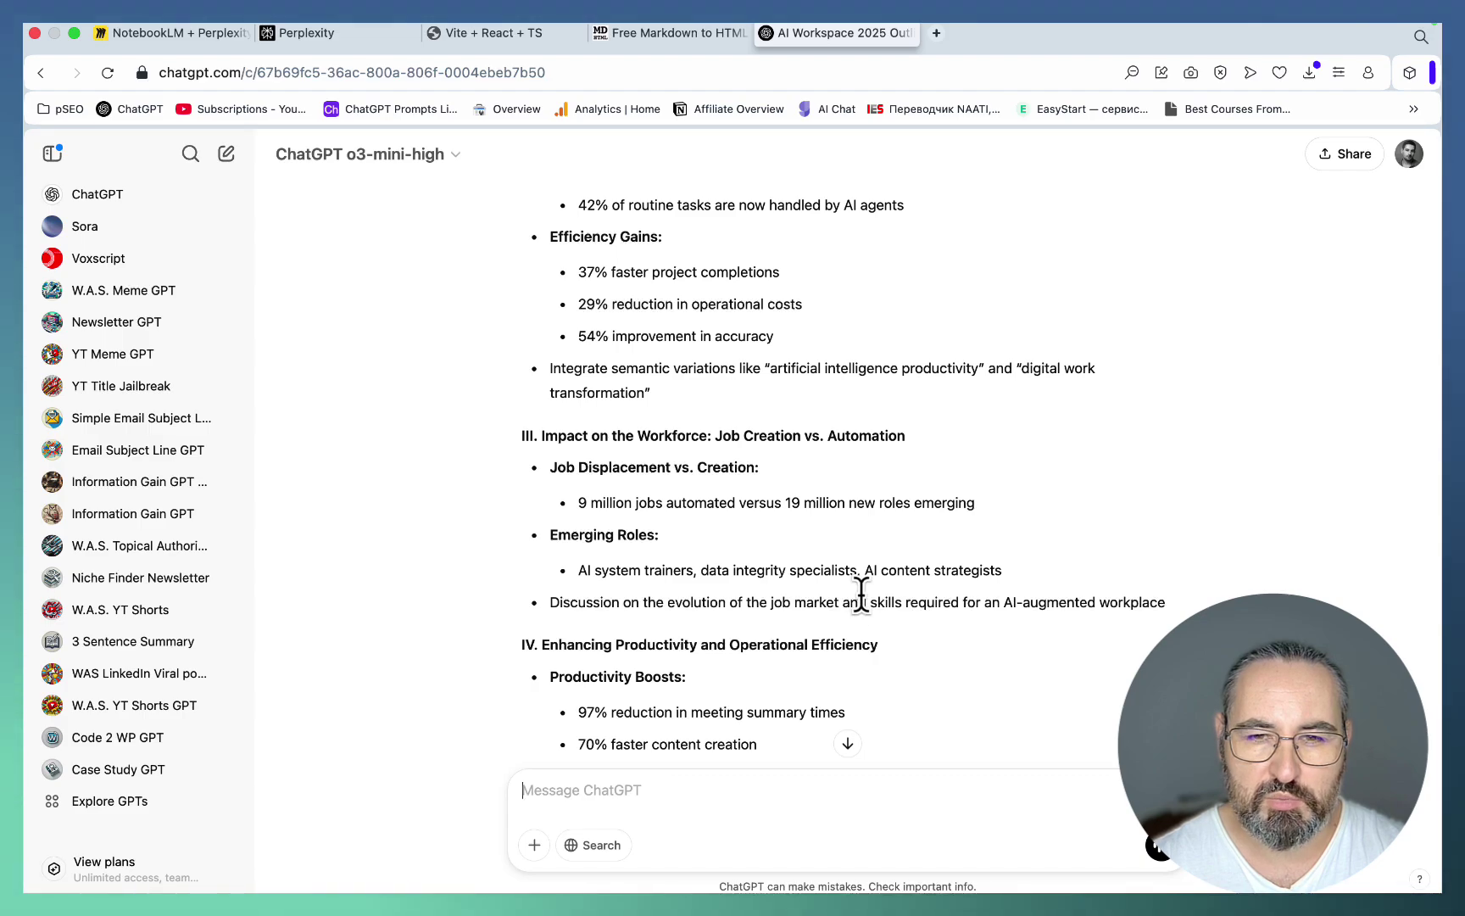
scroll(860, 594, down, 5)
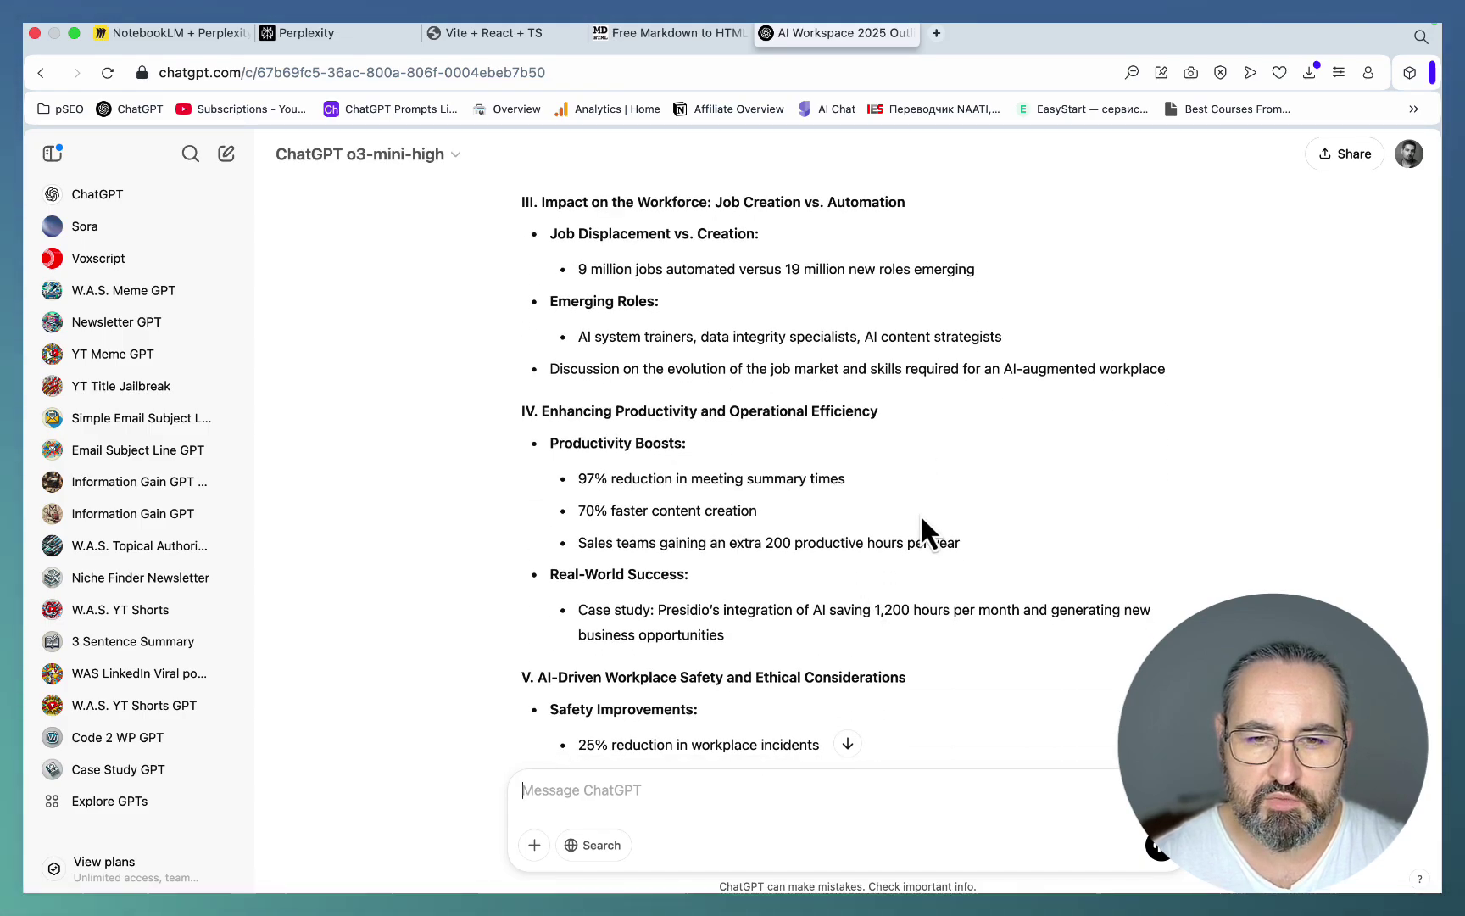
scroll(920, 517, down, 6)
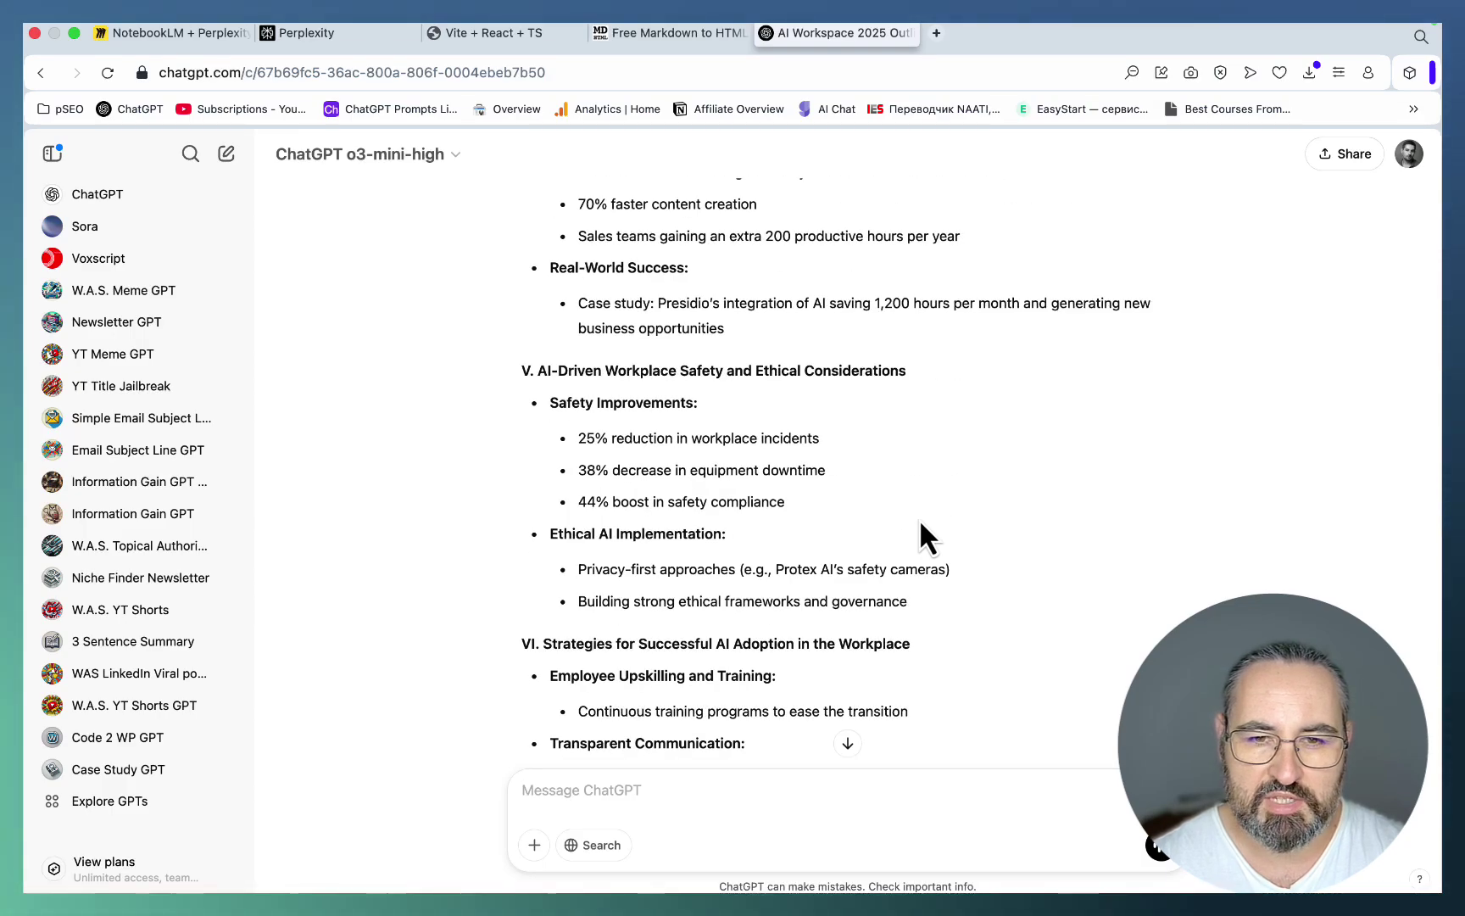
scroll(921, 524, down, 3)
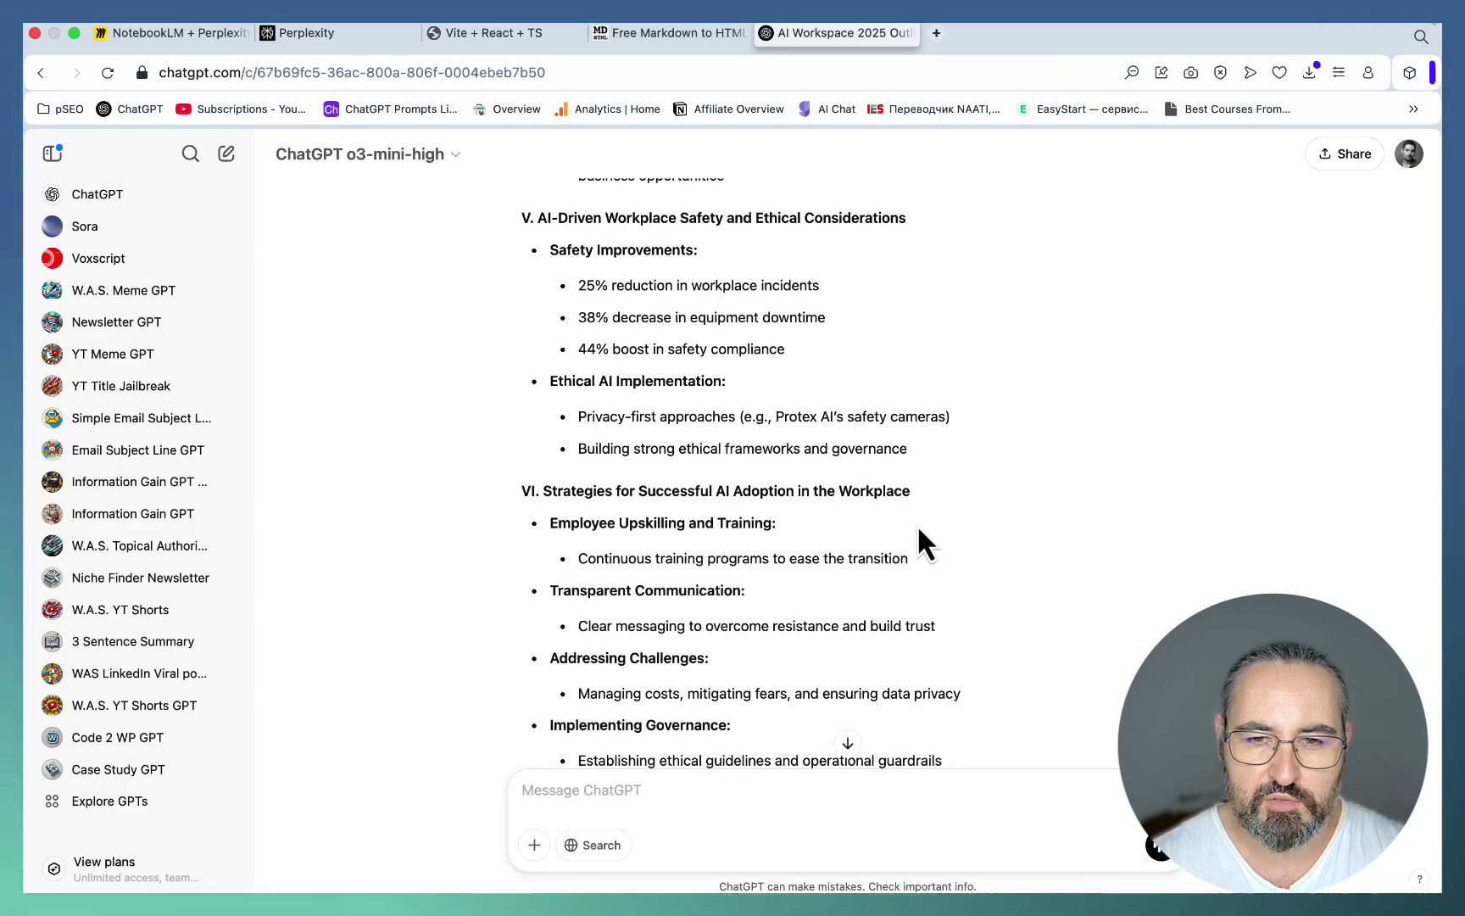
scroll(914, 534, down, 6)
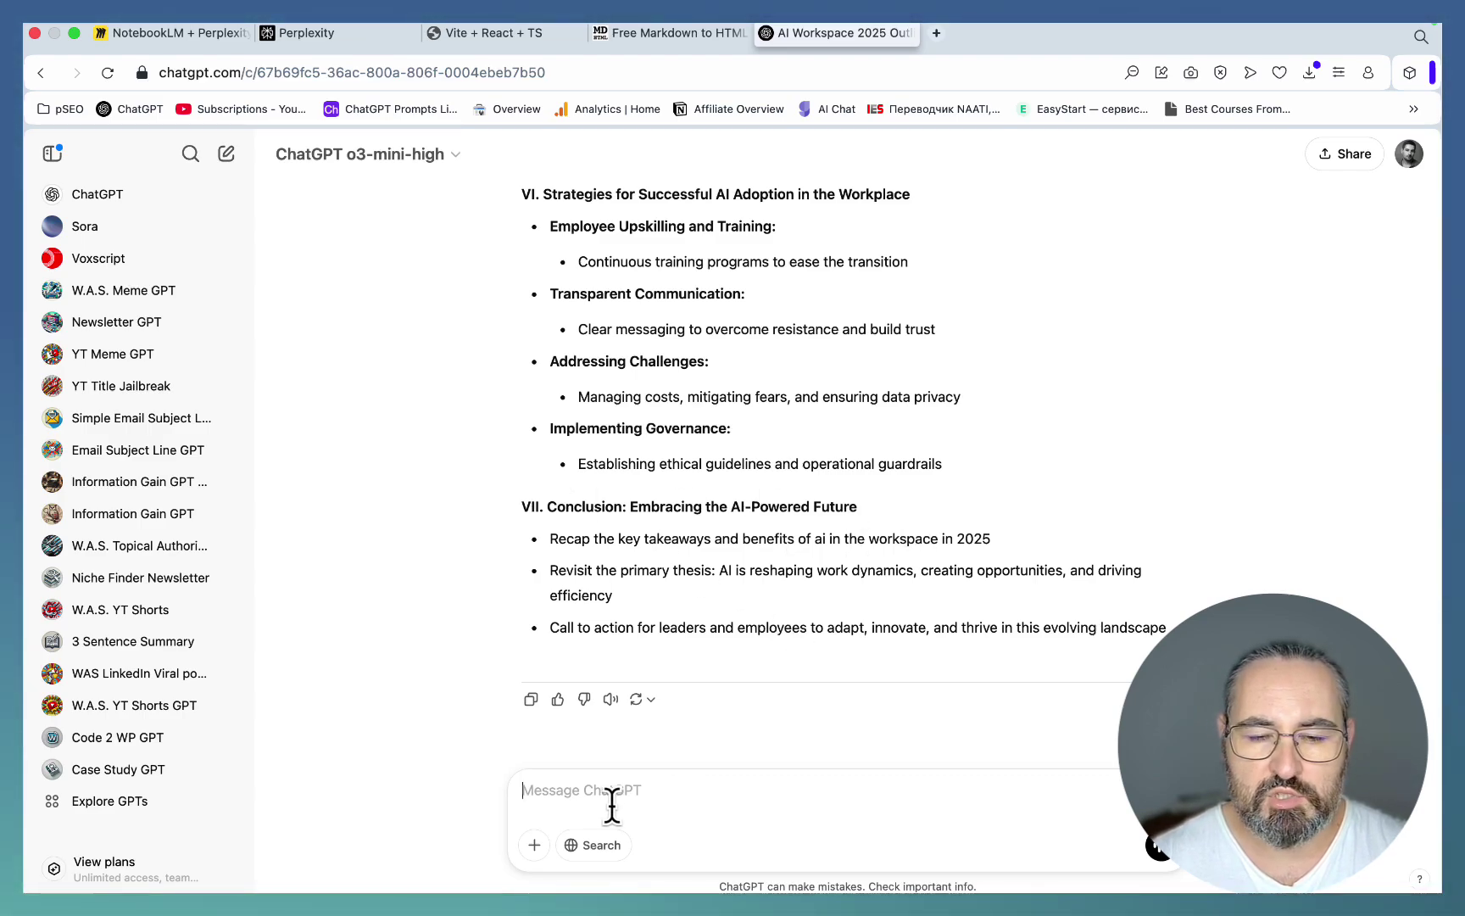
Send the pasted instructions for a conversational, SEO-friendly HTML-markdown article and view the reply
text(Ask rhetorical questions, and share personal examples to frame the content as more conversational, relatable, and inviting. Lay out your content logically, with a clear beginning, middle, and end. Employ formatting tools (e.g., bold, italics, bullet points) for enhanced readability. Ensure you are properly formatting the article with the use of full HTML markdown and structuring, as the Article is both organized and enjoyable to read, while being perfectly aligned with all SEO best practices.)
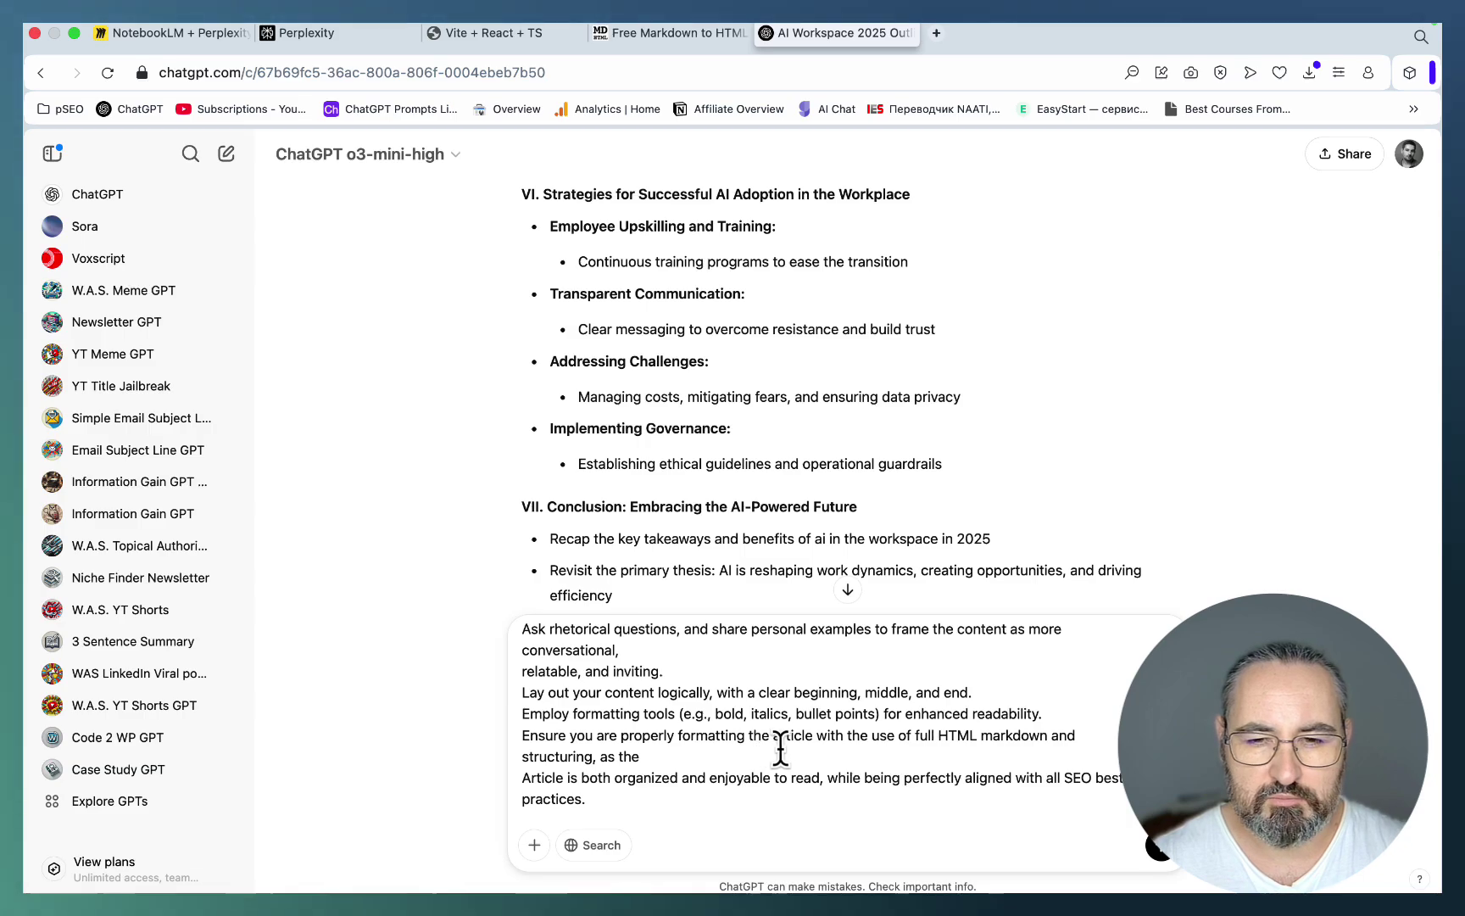
key(Return)
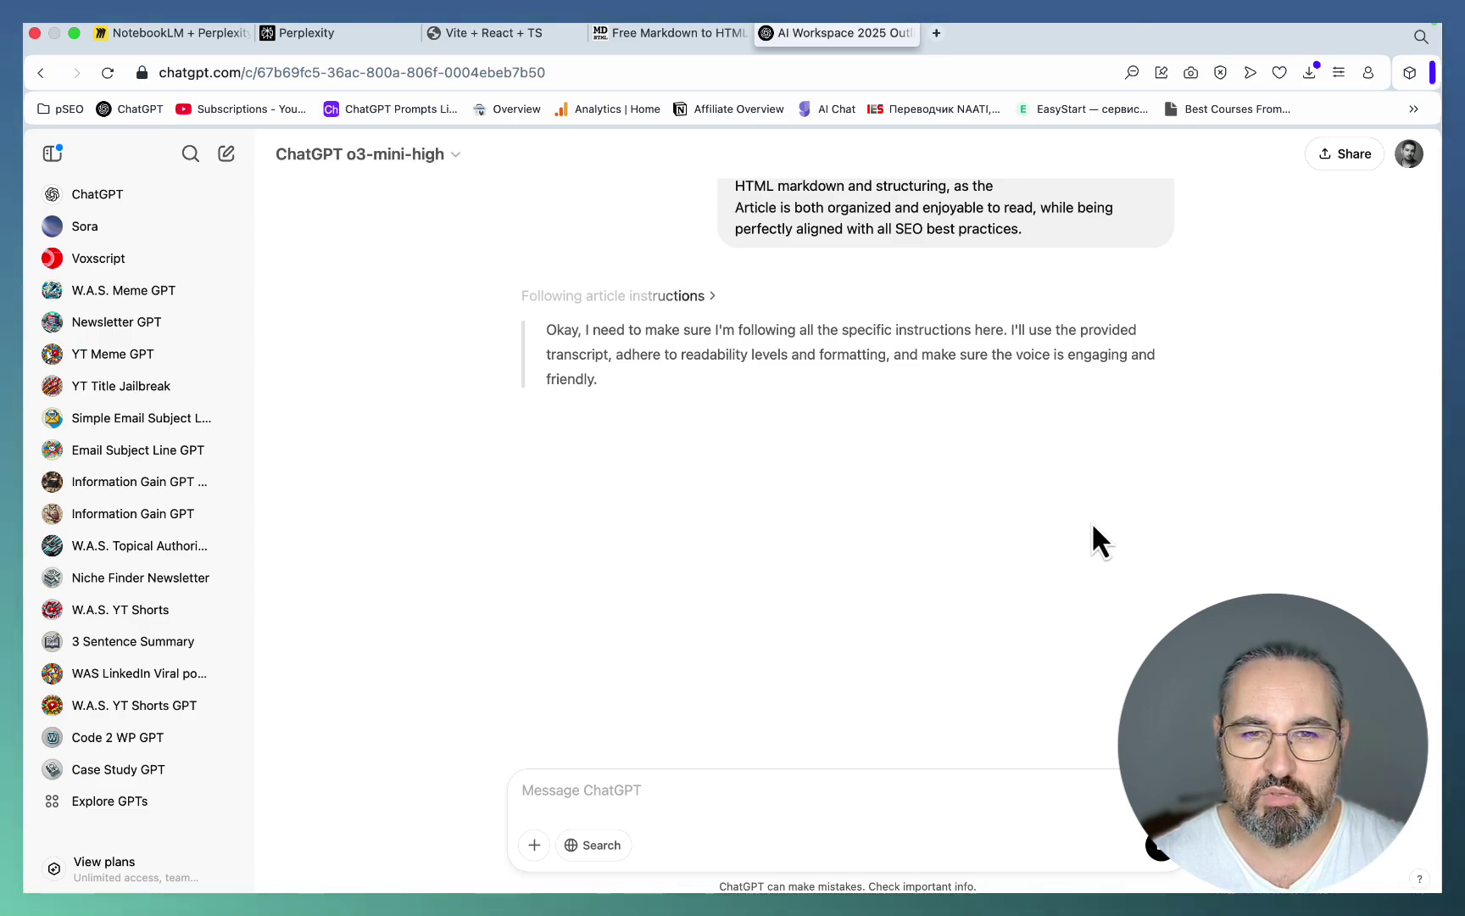
scroll(1091, 522, up, 5)
scroll(1089, 517, up, 1)
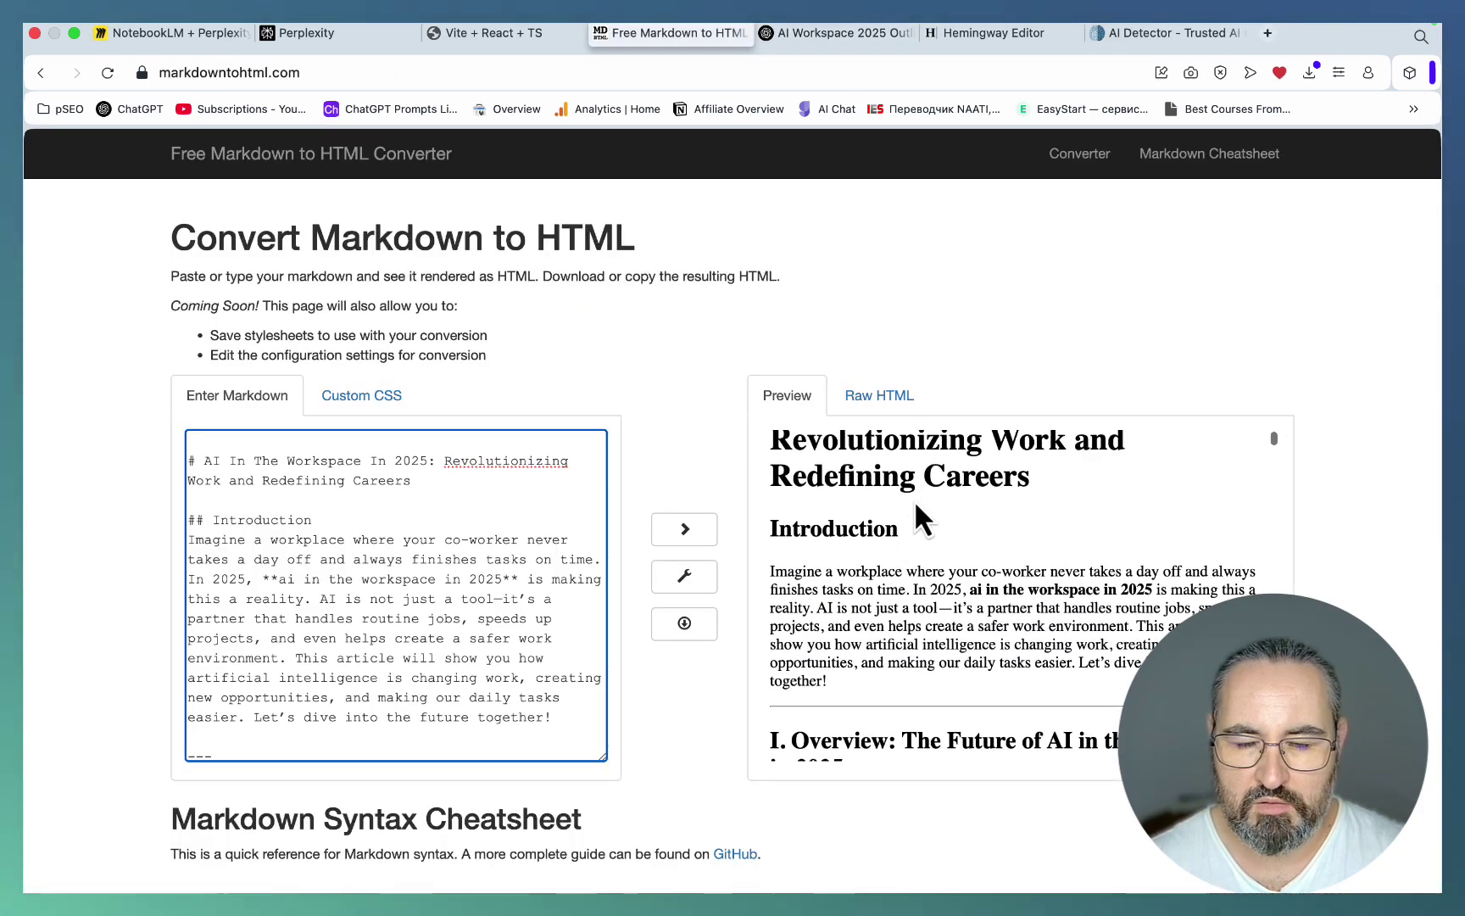
Scroll through the rendered article in the markdown converter preview
scroll(1080, 550, down, 7)
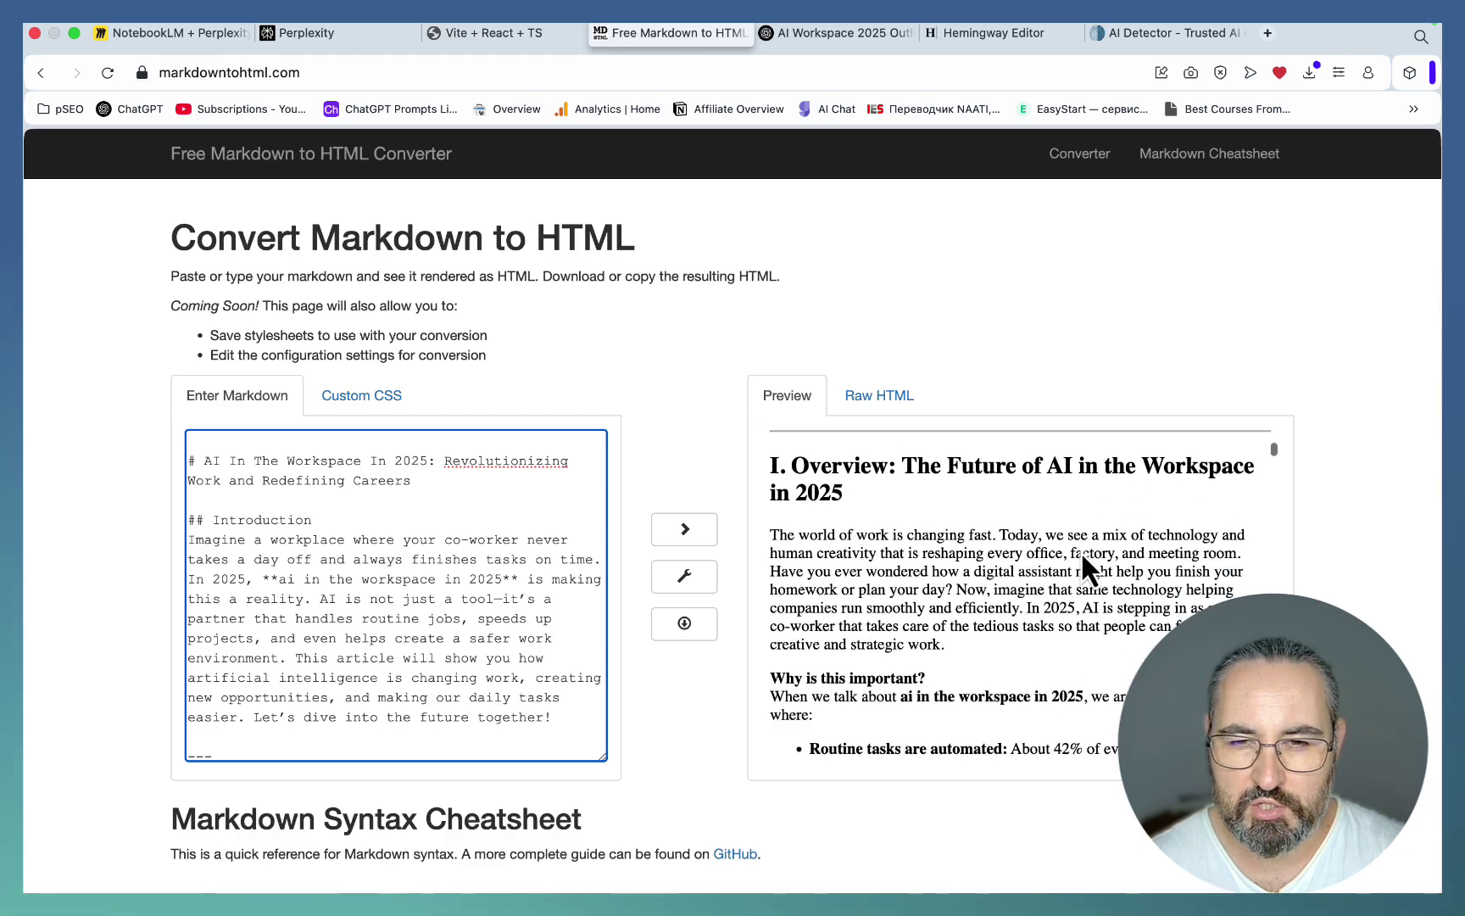
scroll(1080, 550, down, 2)
scroll(1082, 560, down, 6)
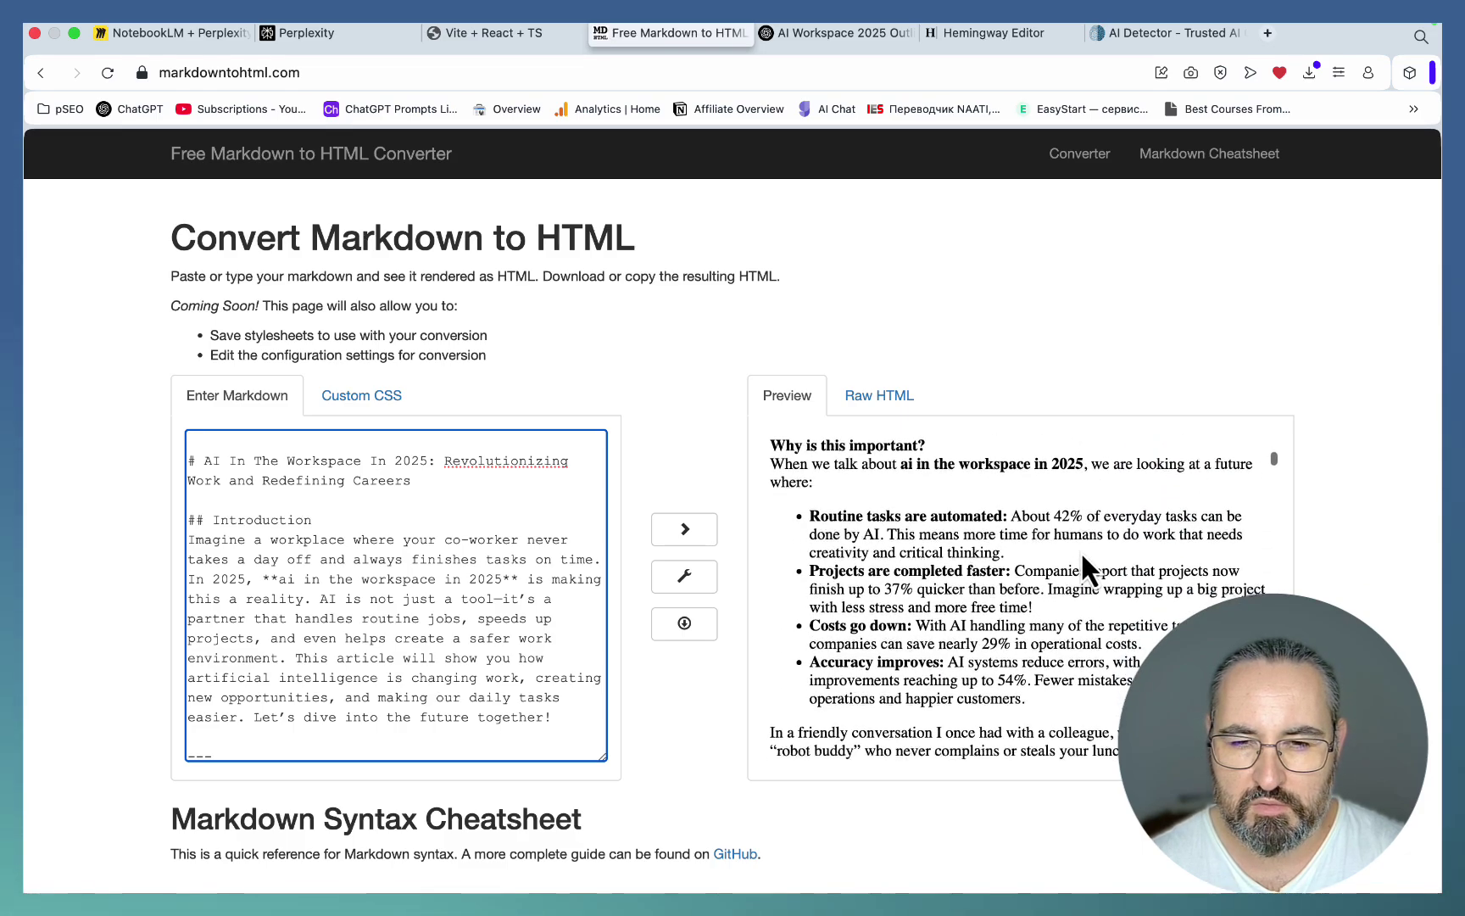
scroll(1081, 558, down, 10)
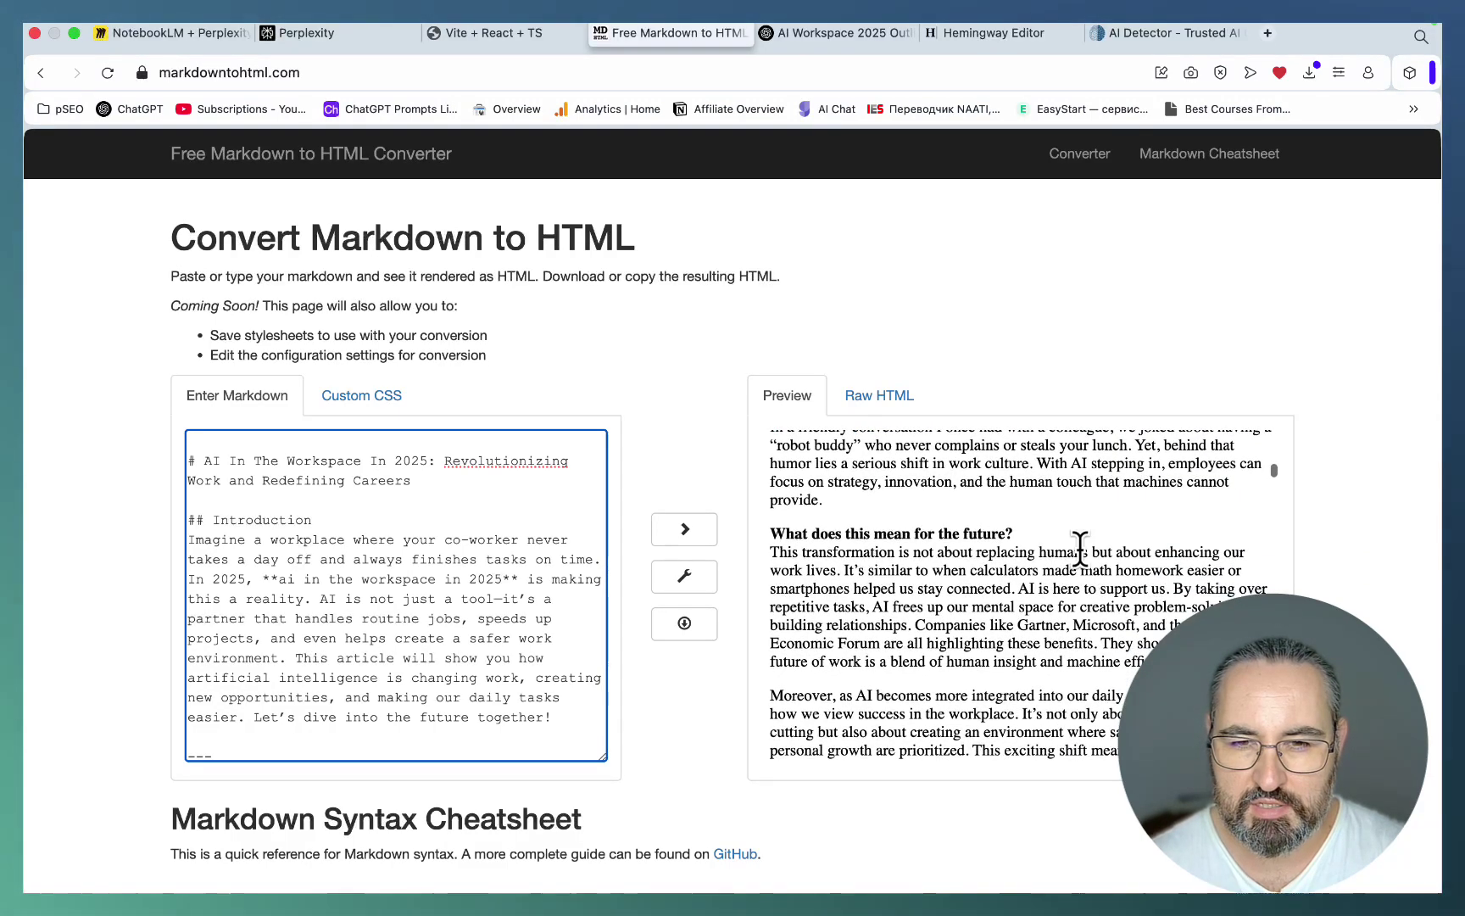
scroll(1081, 551, down, 10)
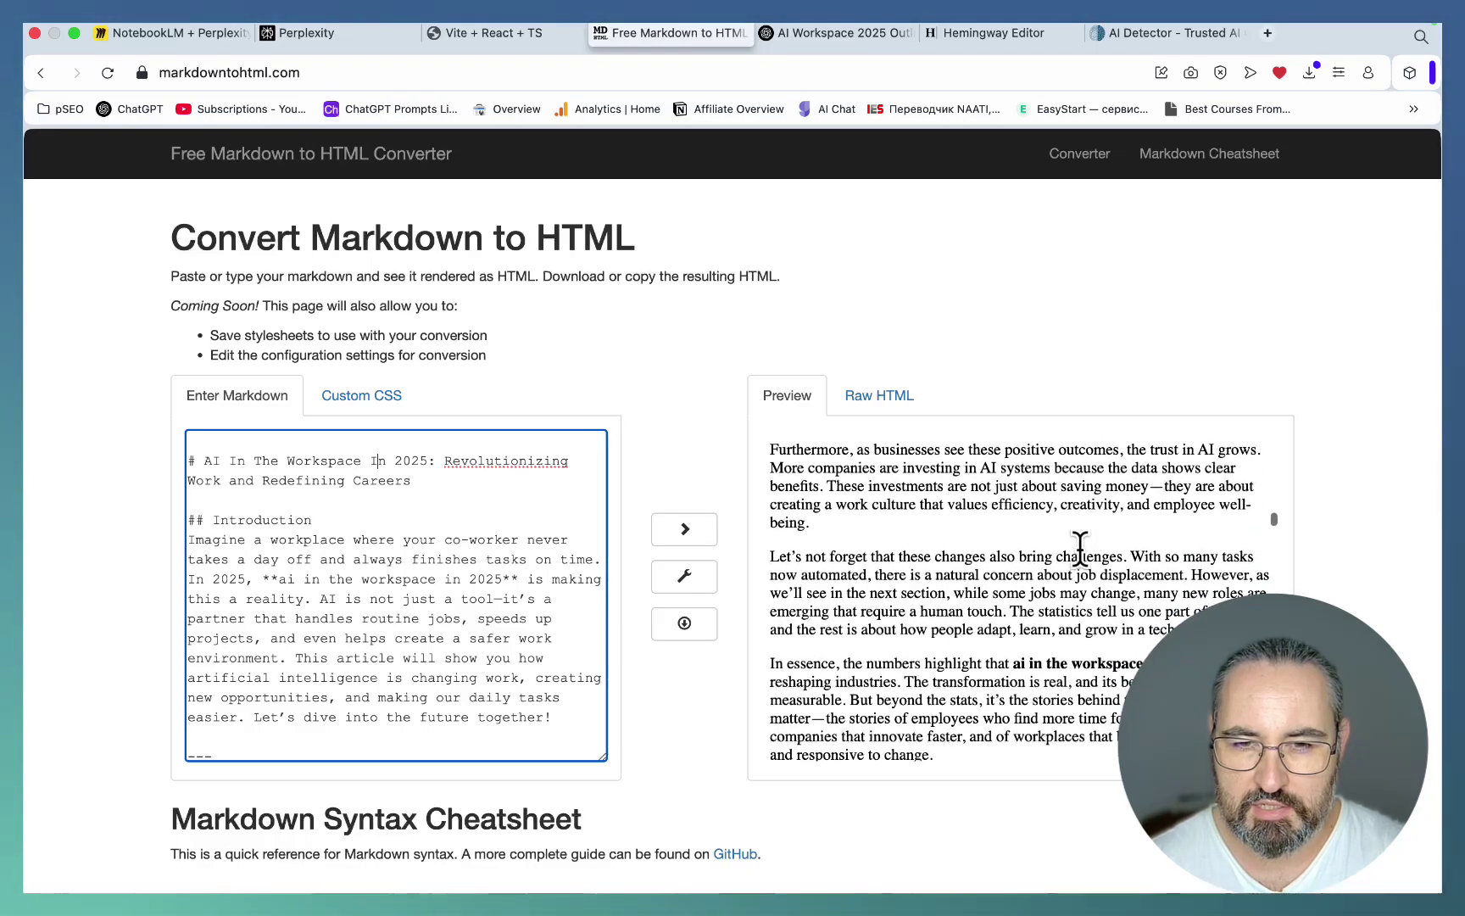
scroll(1080, 550, down, 10)
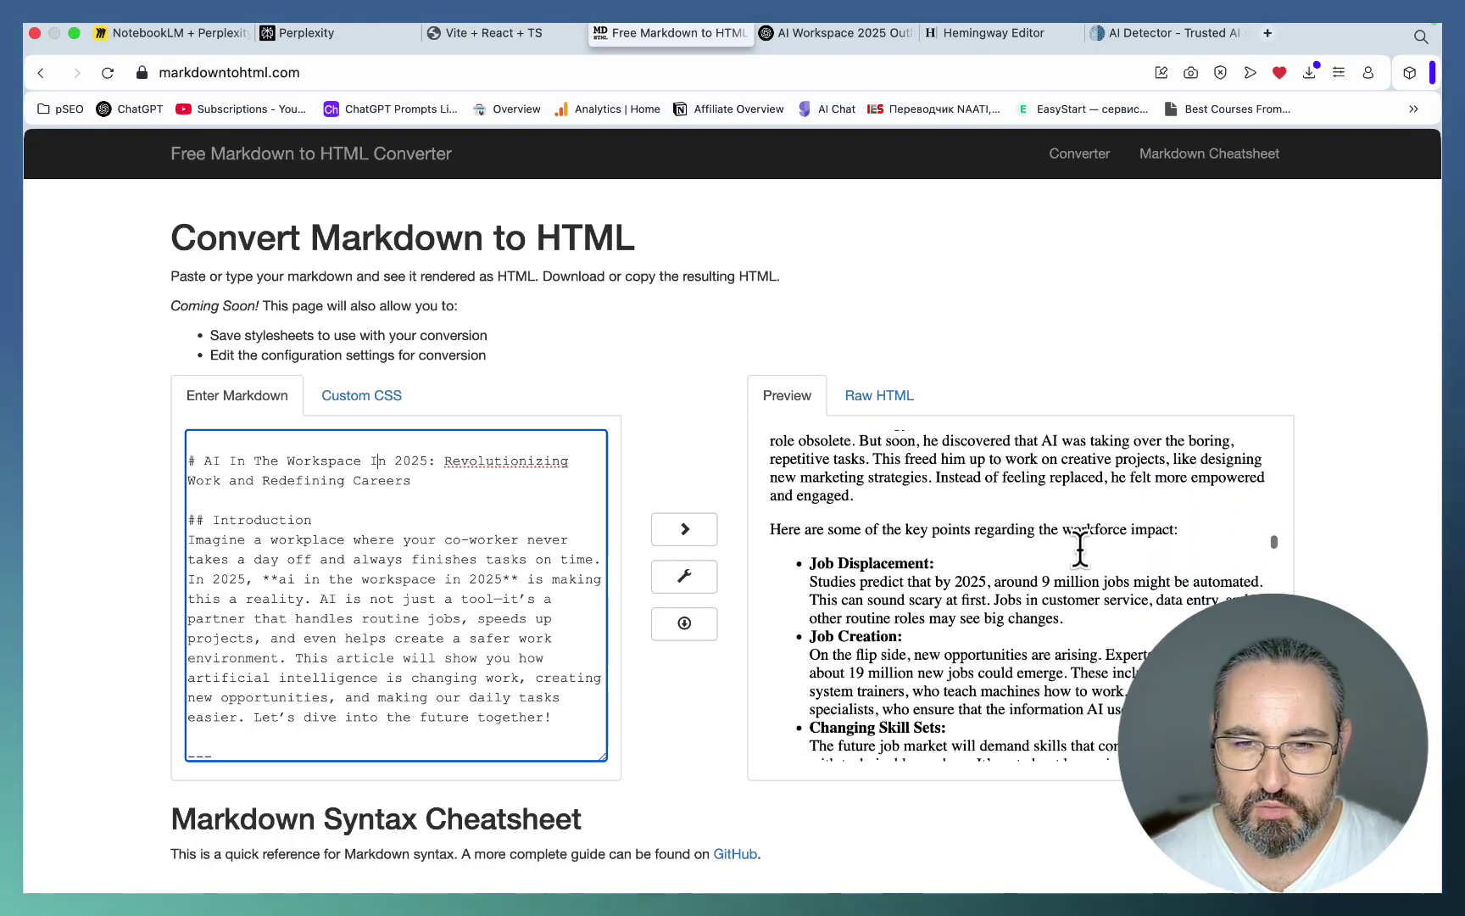
scroll(1080, 551, down, 10)
scroll(1080, 550, down, 8)
scroll(1080, 550, down, 10)
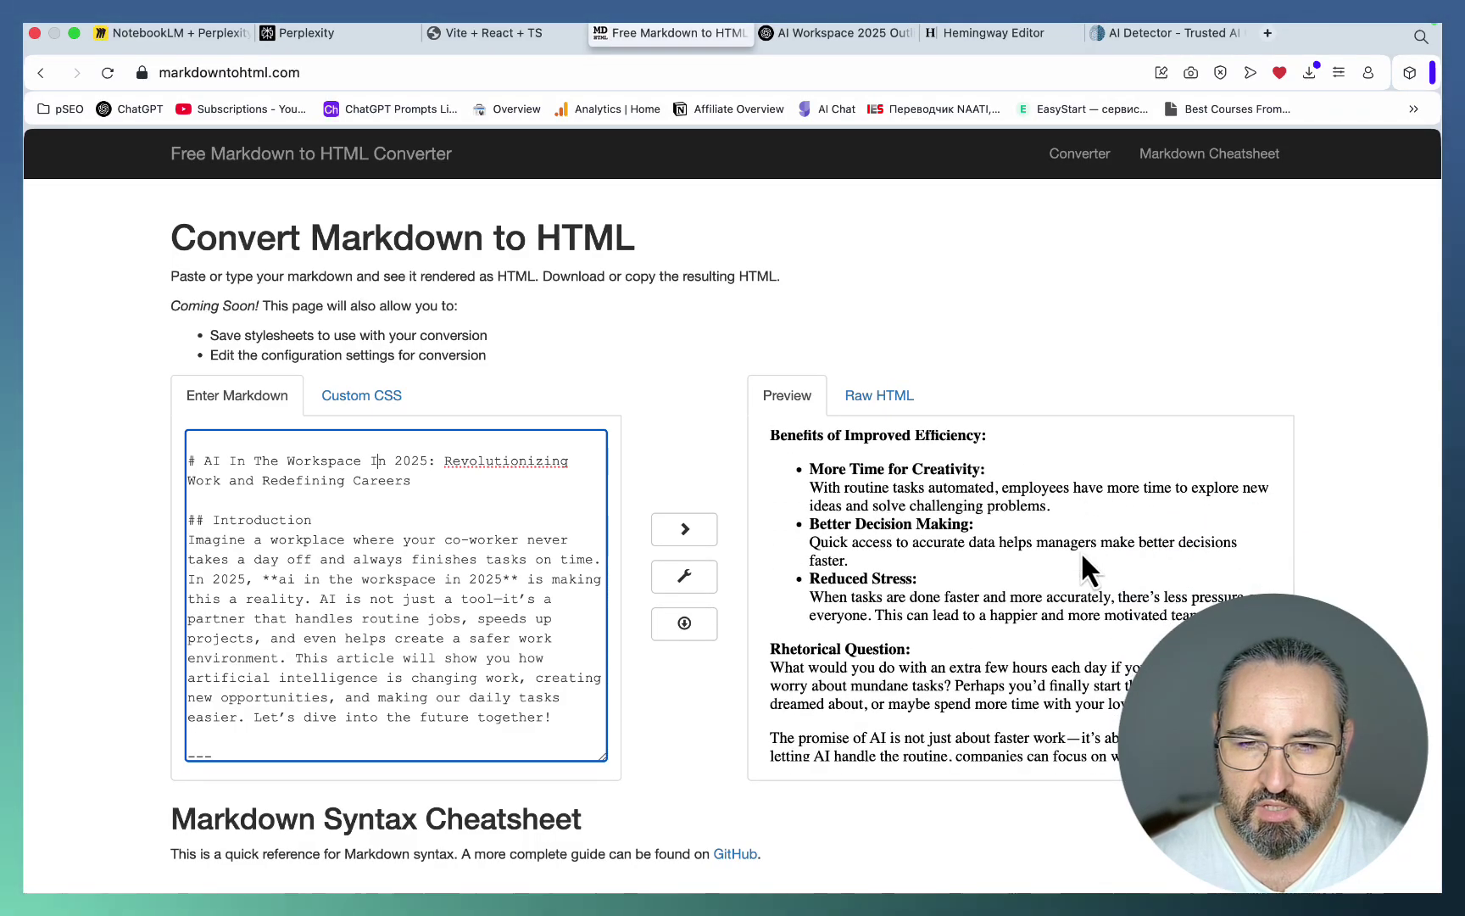
scroll(1080, 550, down, 8)
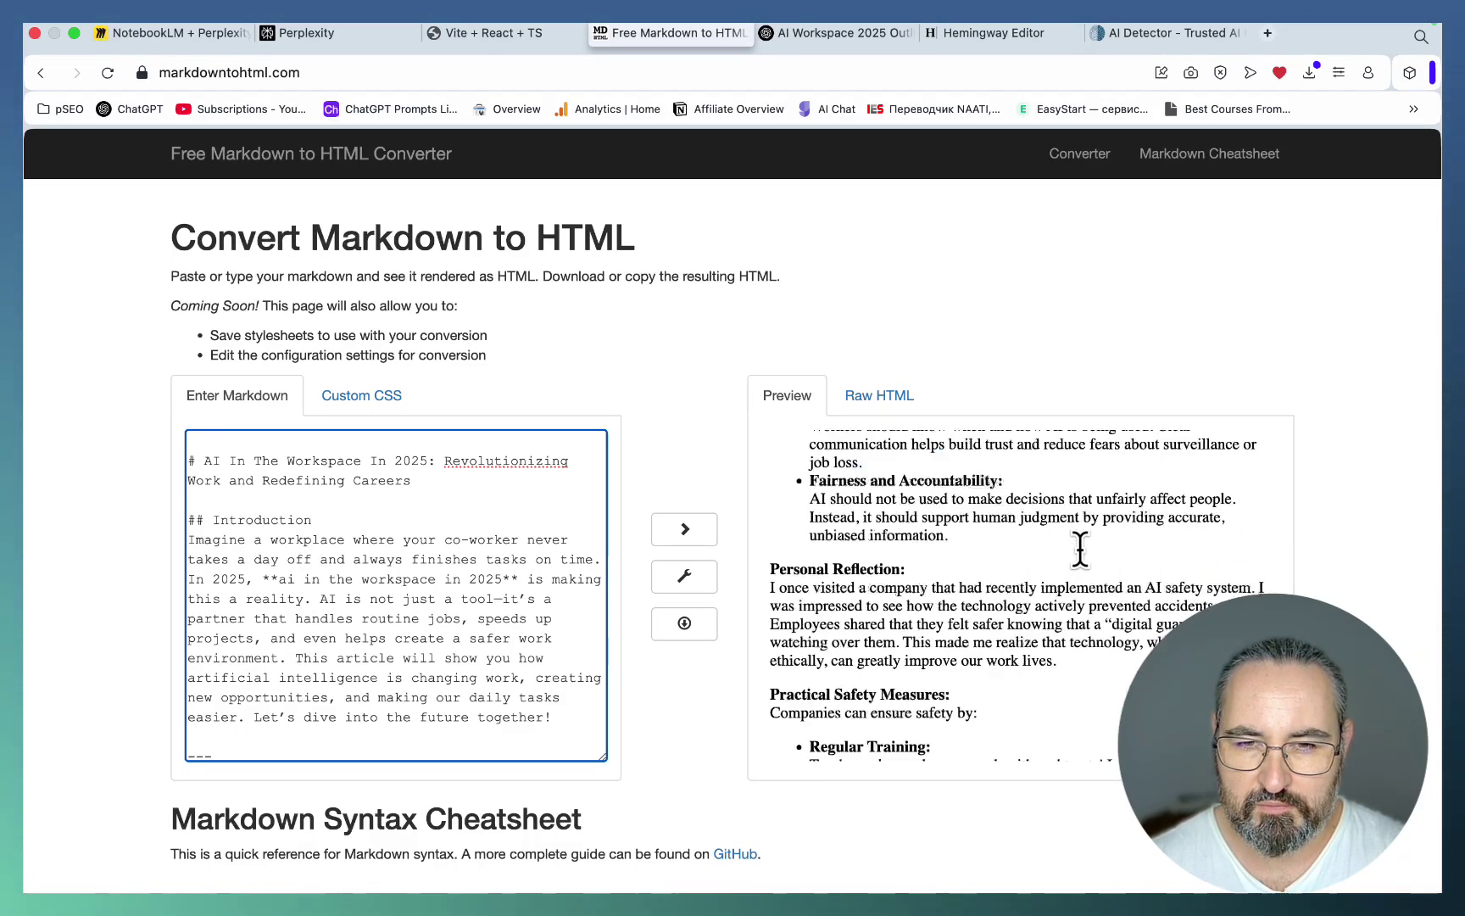
Copy the whole rendered article, view it in Hemingway (Grade 9, 3,365 words), and return to ChatGPT
click(1047, 663)
key(super+a)
key(ctrl+Tab)
key(ctrl+Tab)
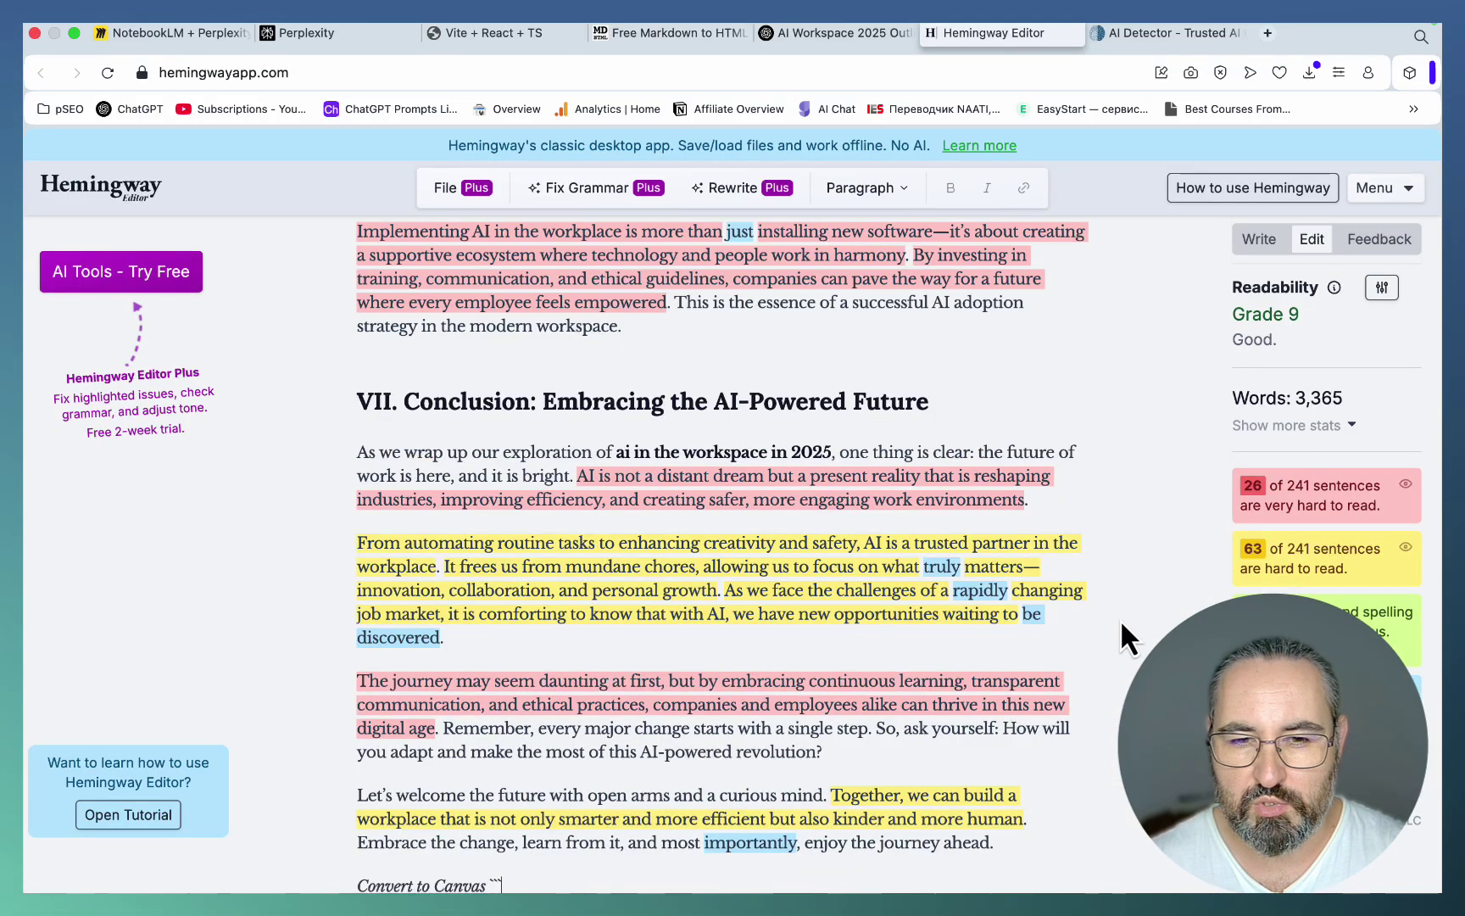
scroll(1121, 629, up, 20)
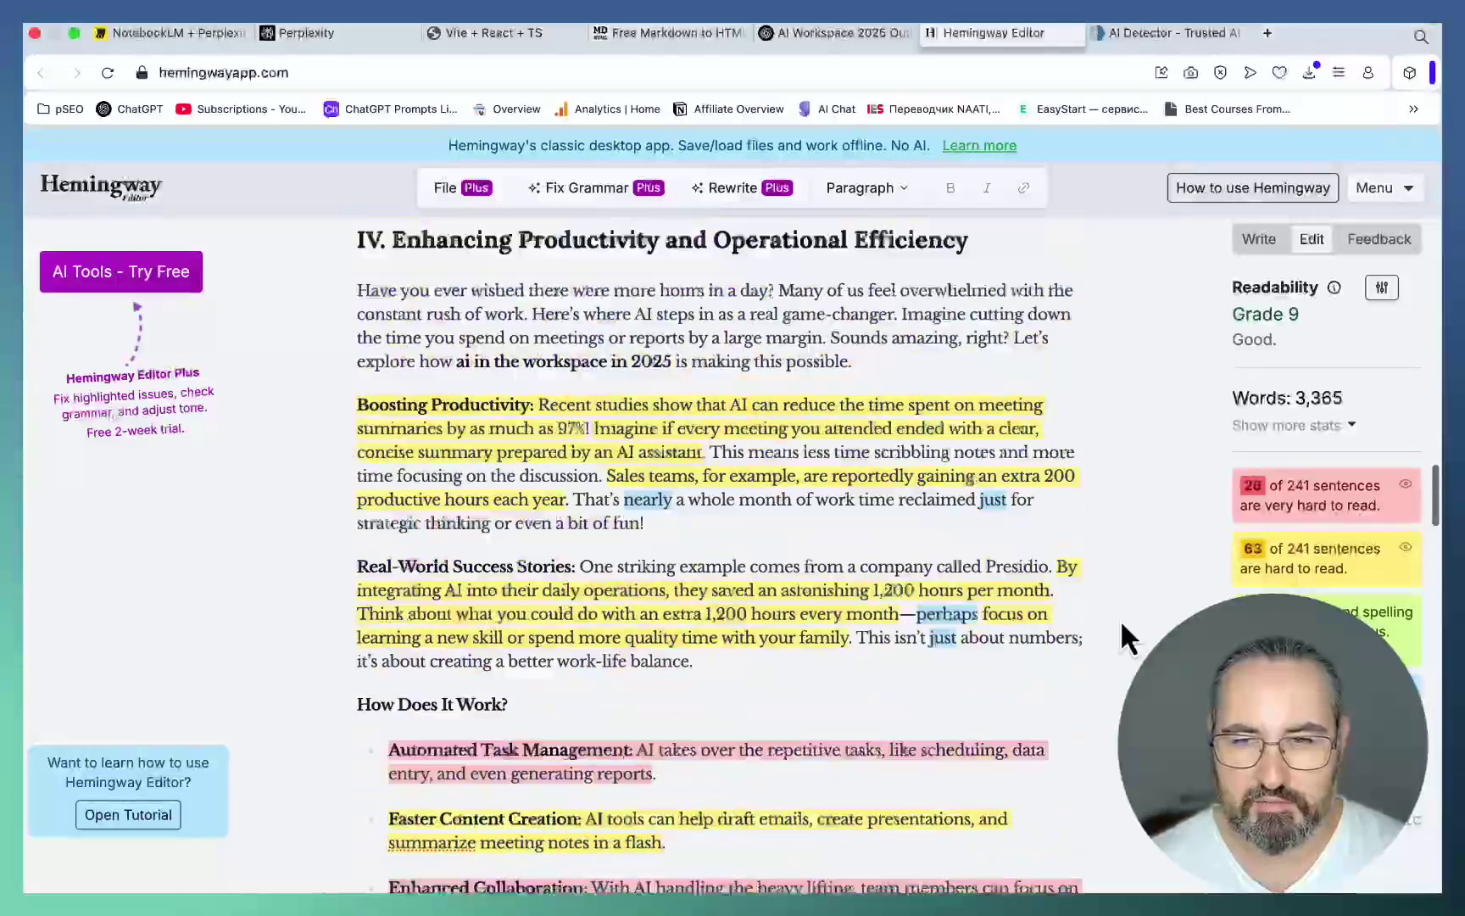
key(ctrl+shift+Tab)
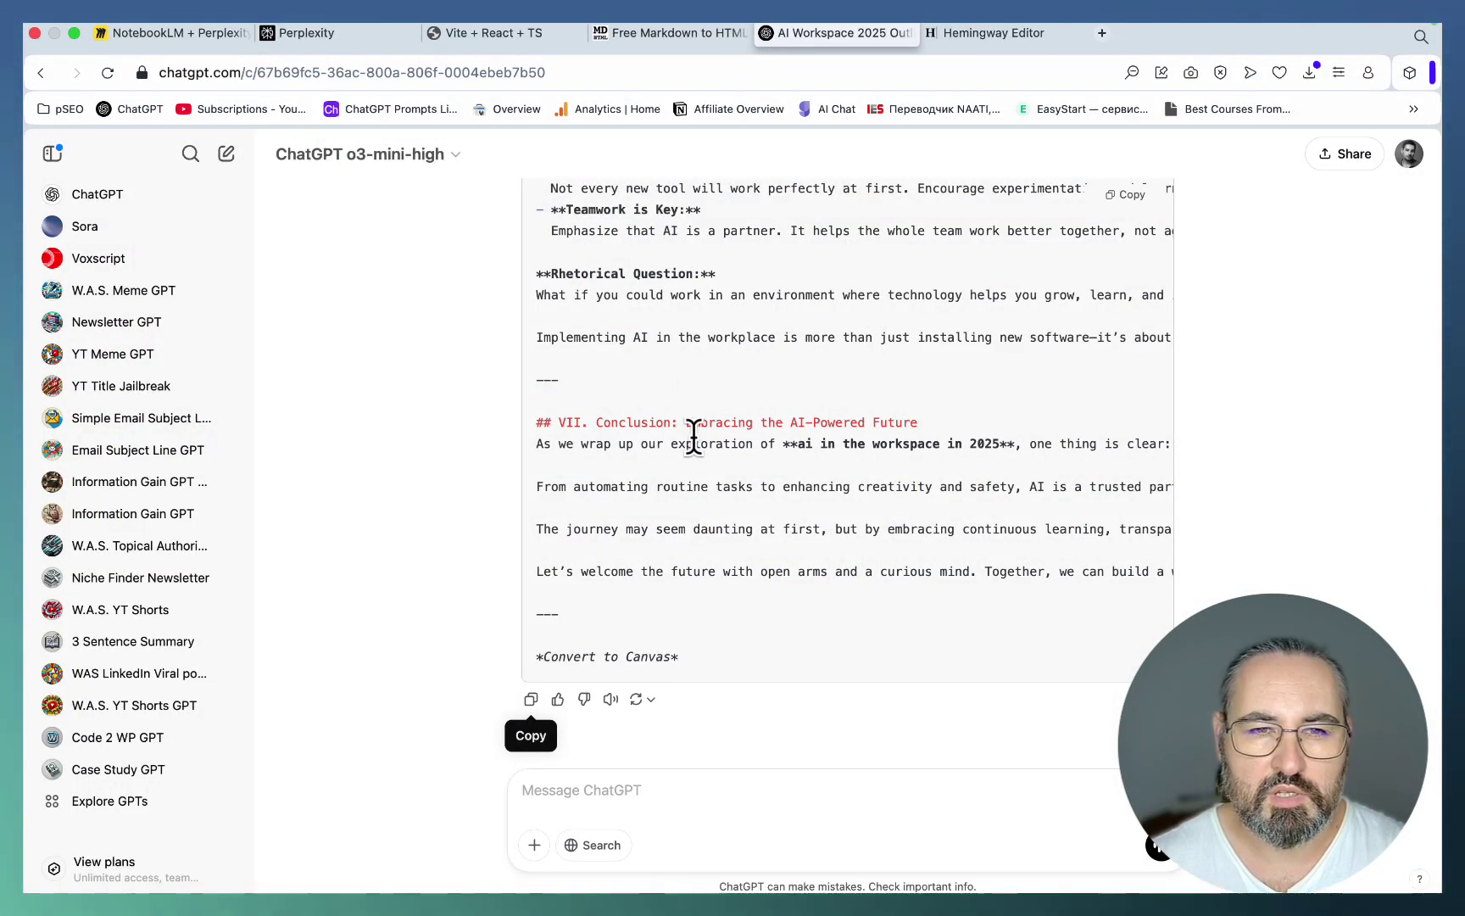
Copy the article response and start a new o1 chat with canvas turned on
key(super+shift+c)
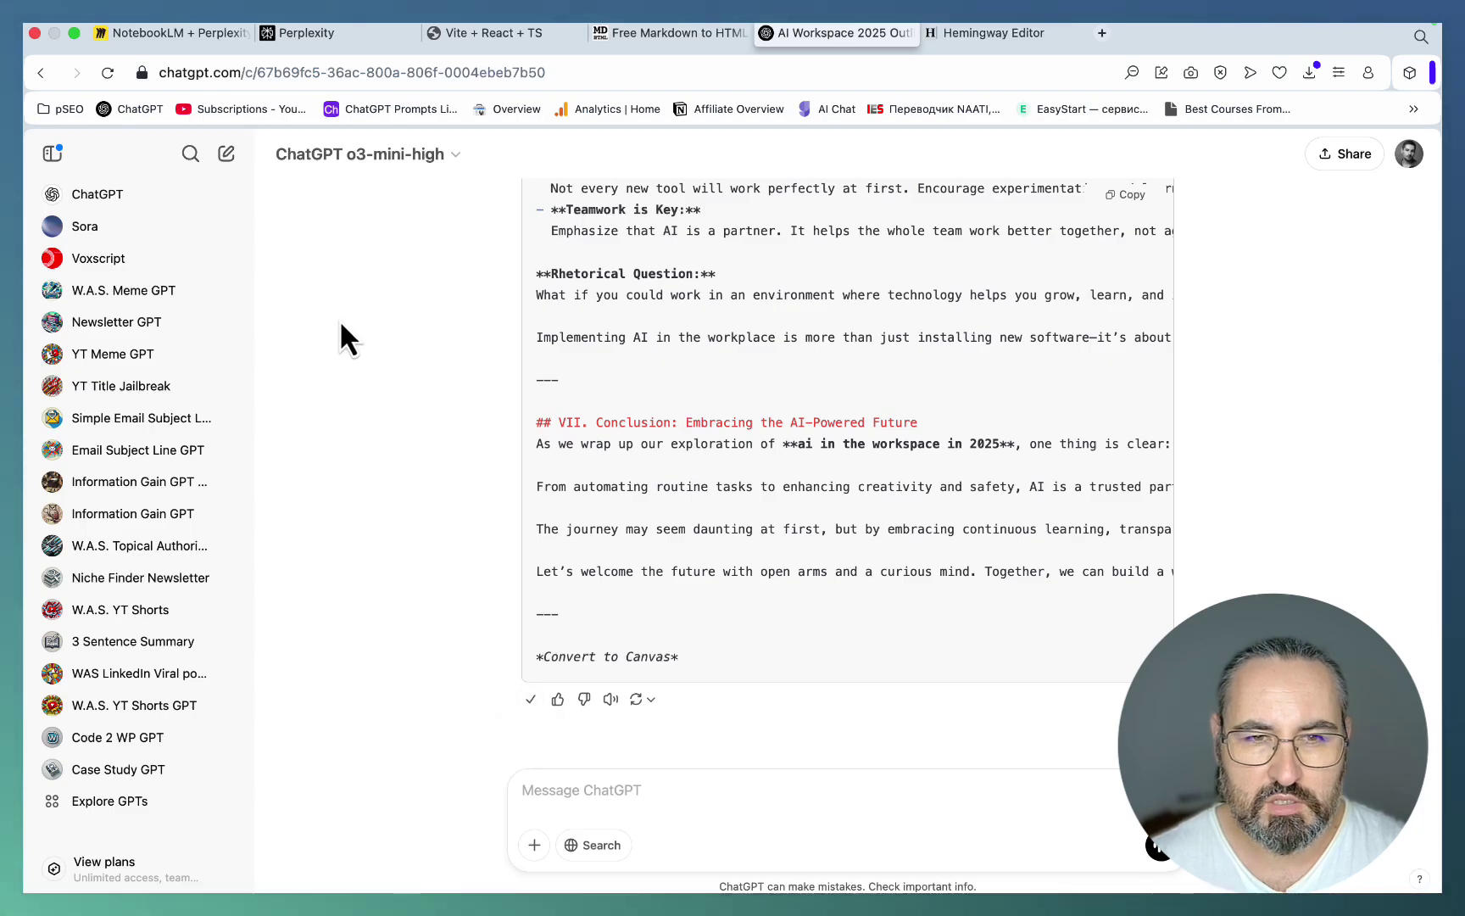
click(352, 161)
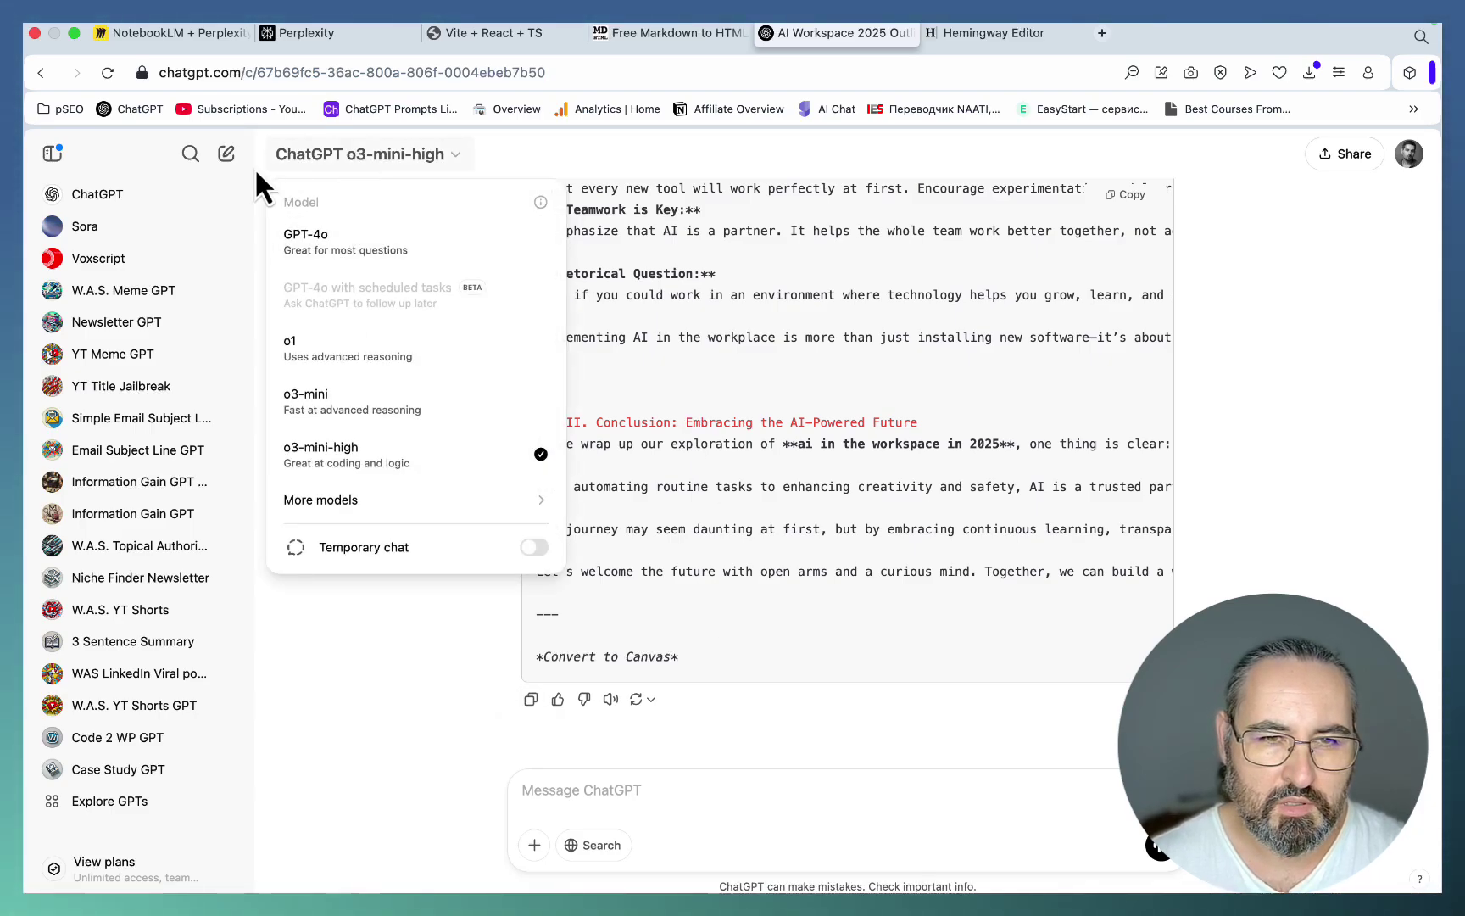
click(227, 153)
click(338, 161)
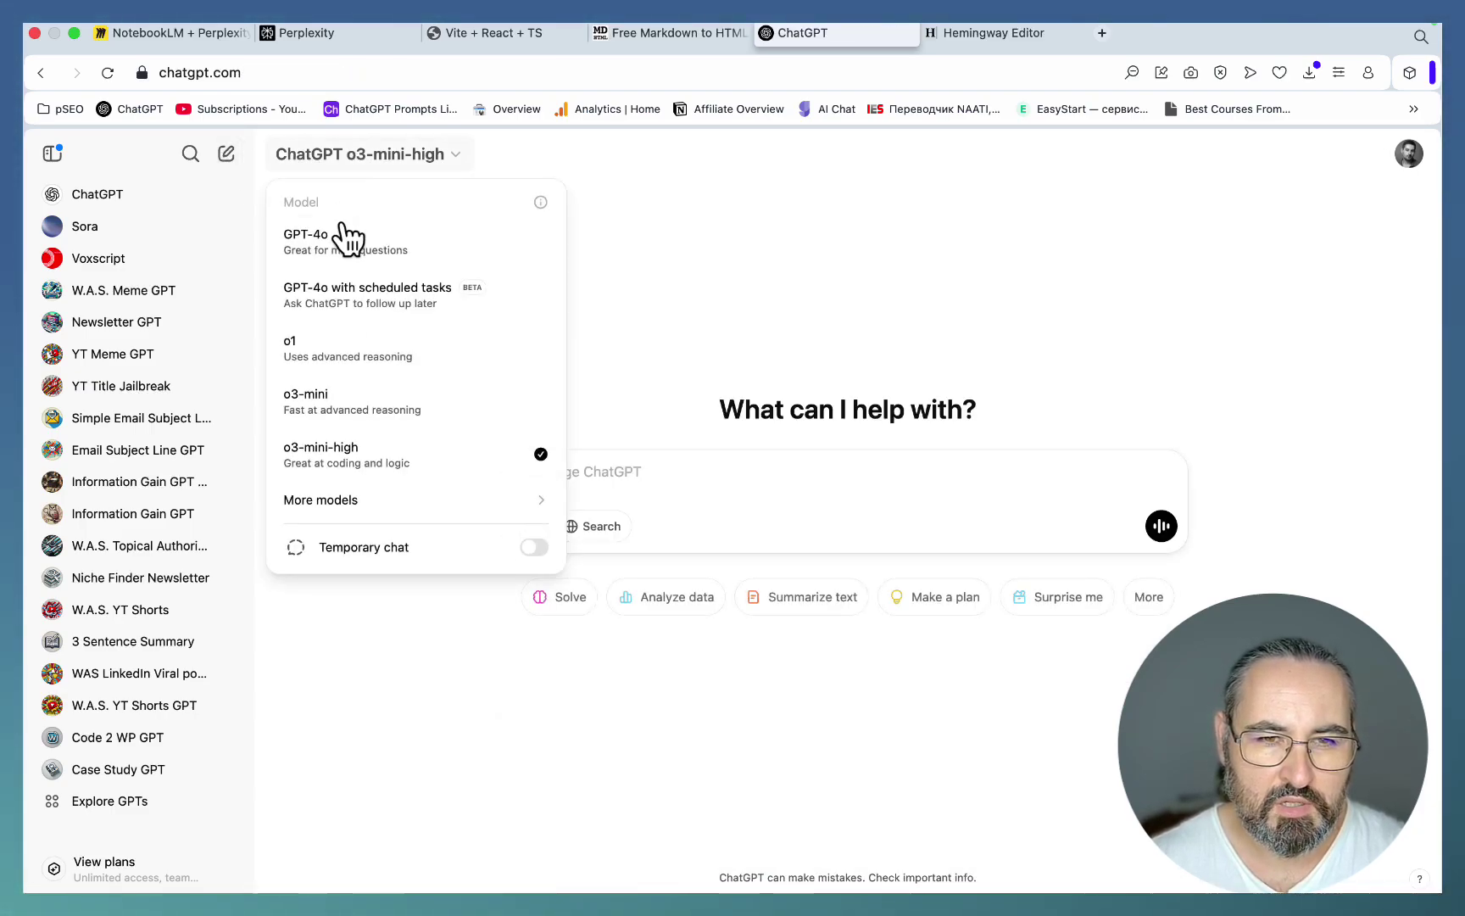
click(347, 348)
click(649, 527)
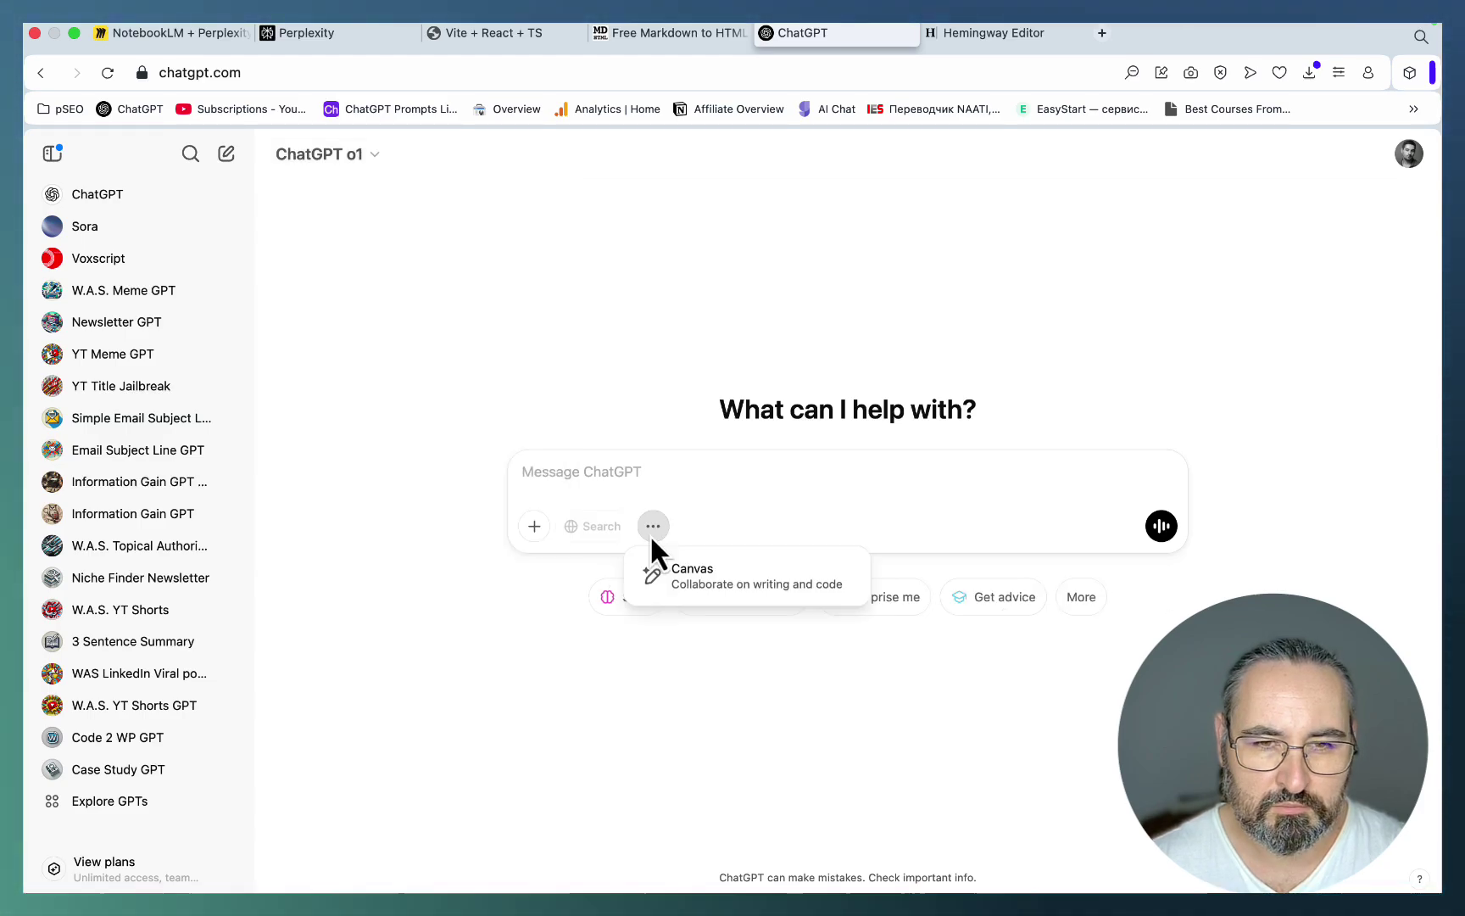
click(691, 568)
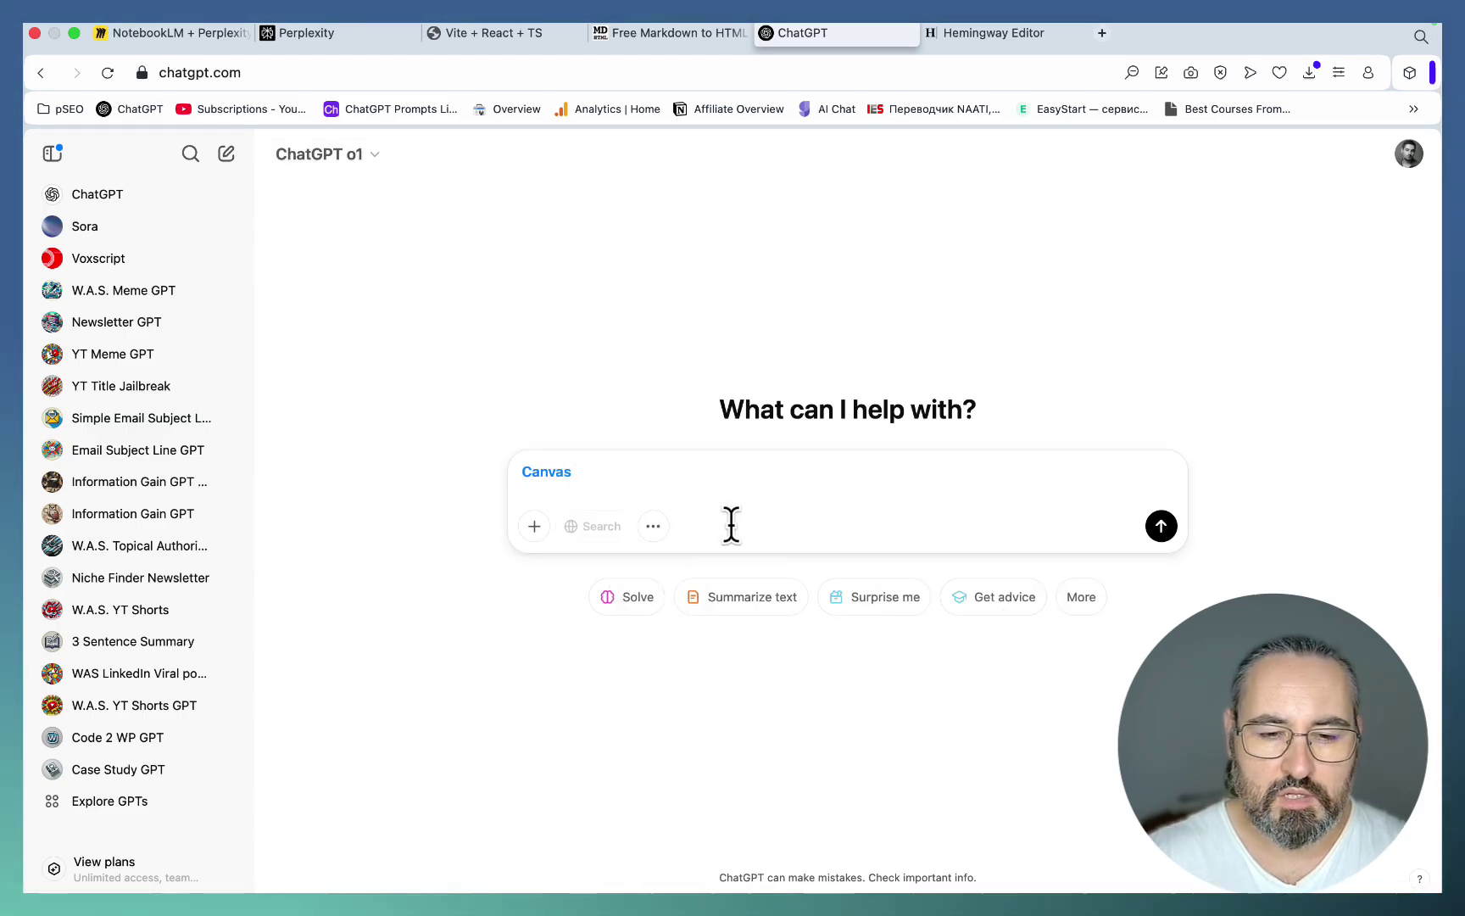
Type the canvas prompt, changing 'convert' to 'embed' for the article
text(convert th)
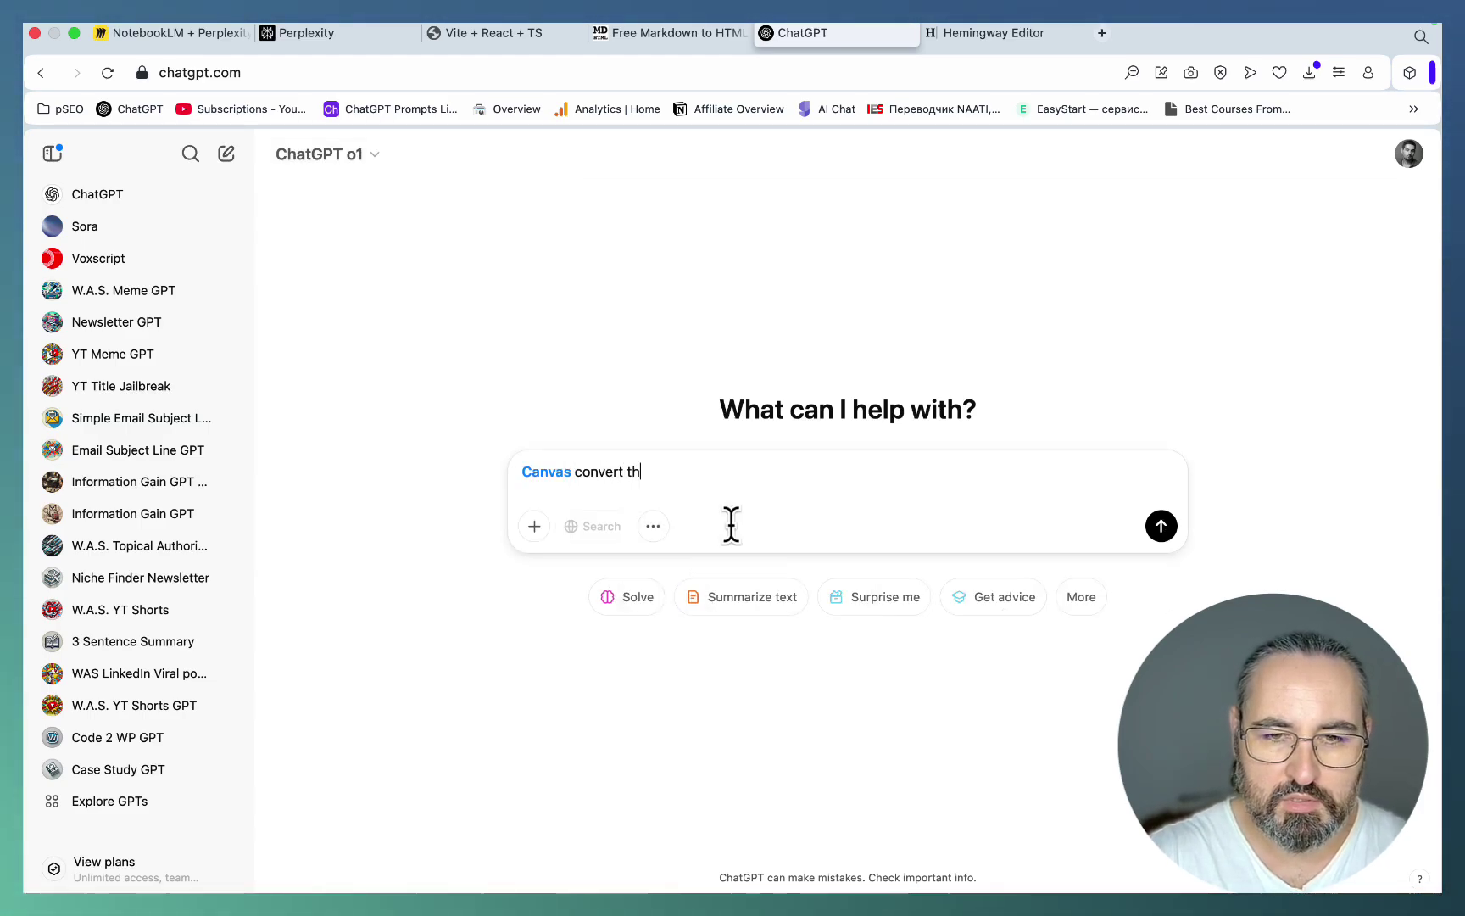
text(e be)
double_click(593, 471)
key(BackSpace)
text(embed)
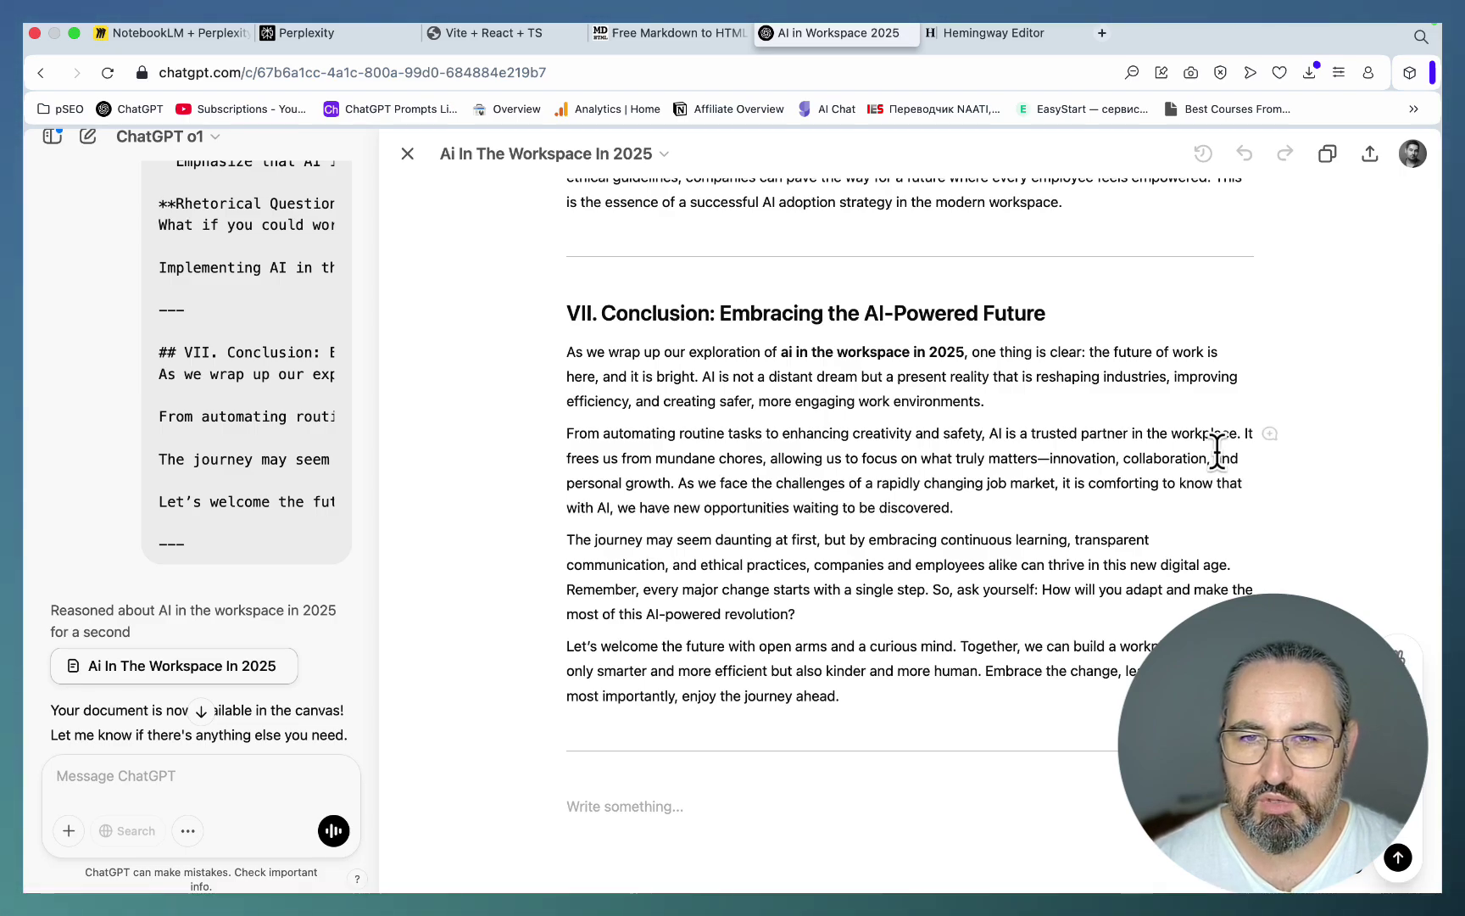
Check the article in Hemingway, then review the canvas article back in ChatGPT
click(1007, 39)
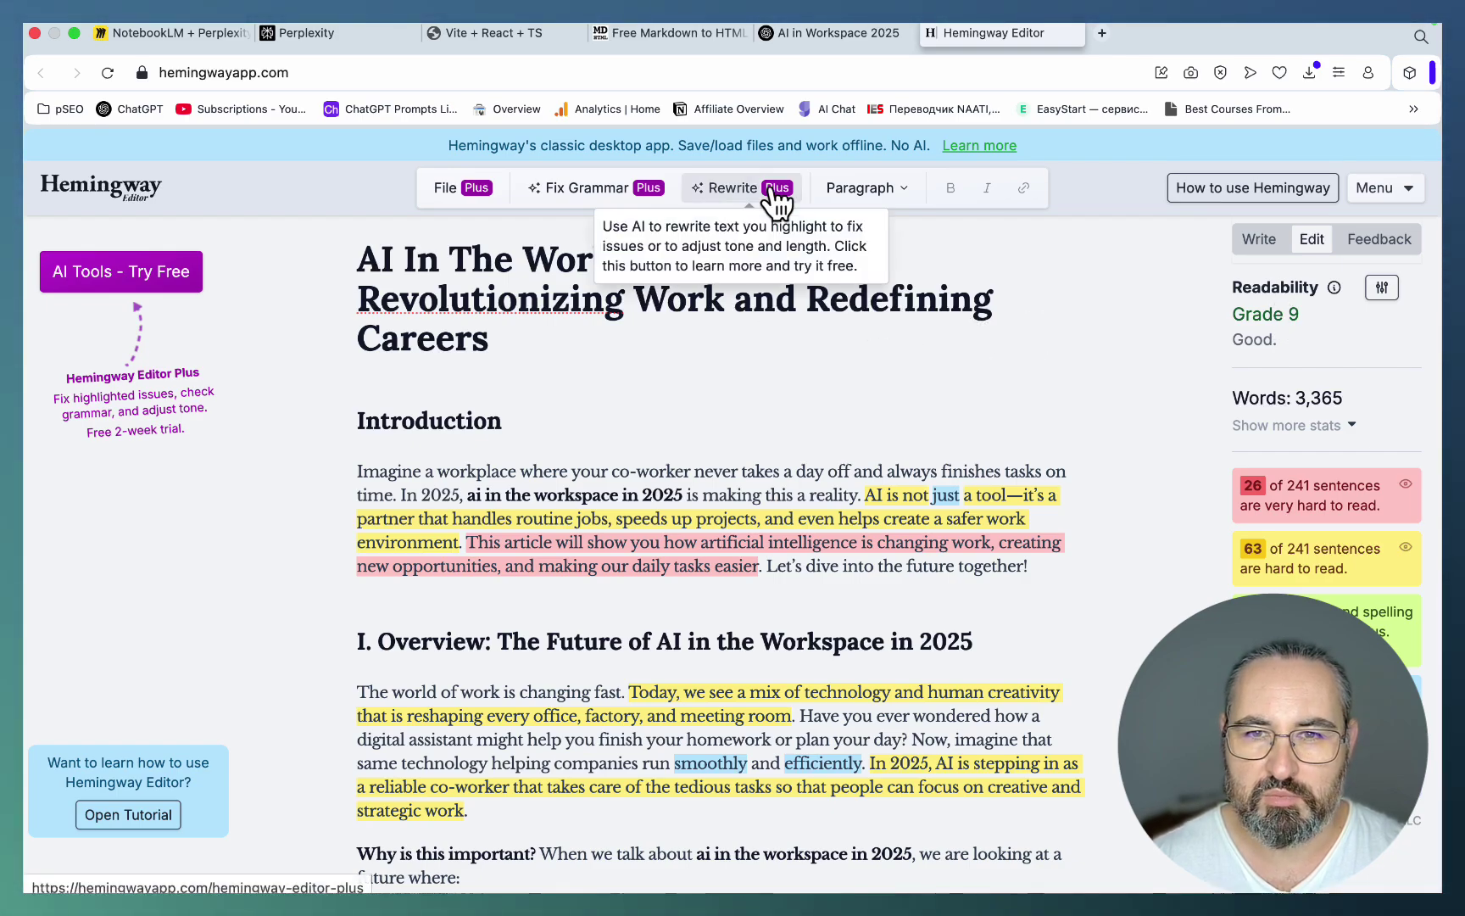
click(821, 35)
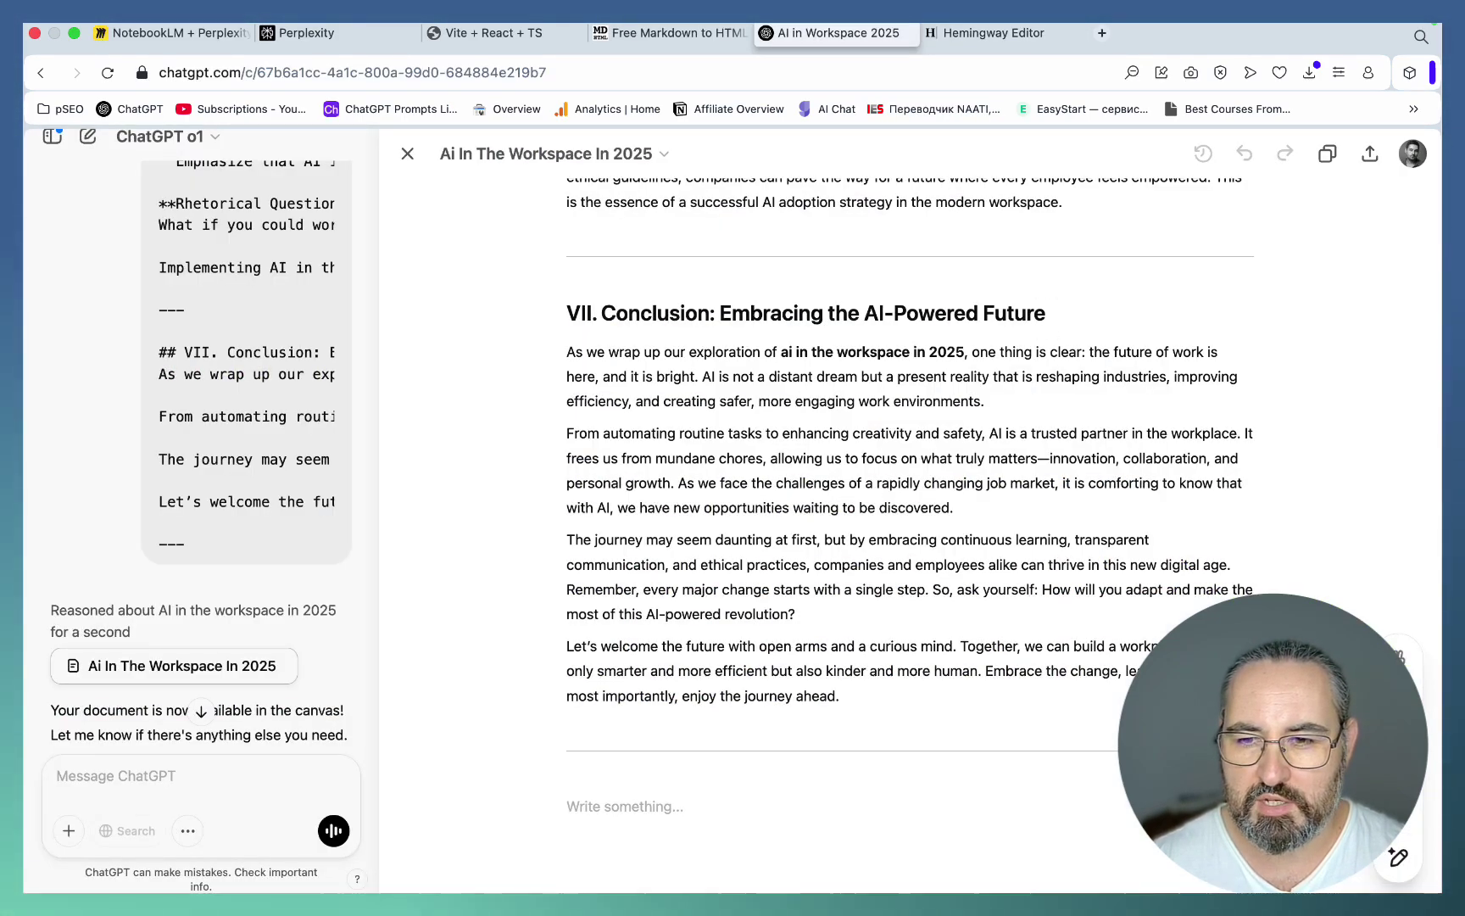
mouse_move(1424, 702)
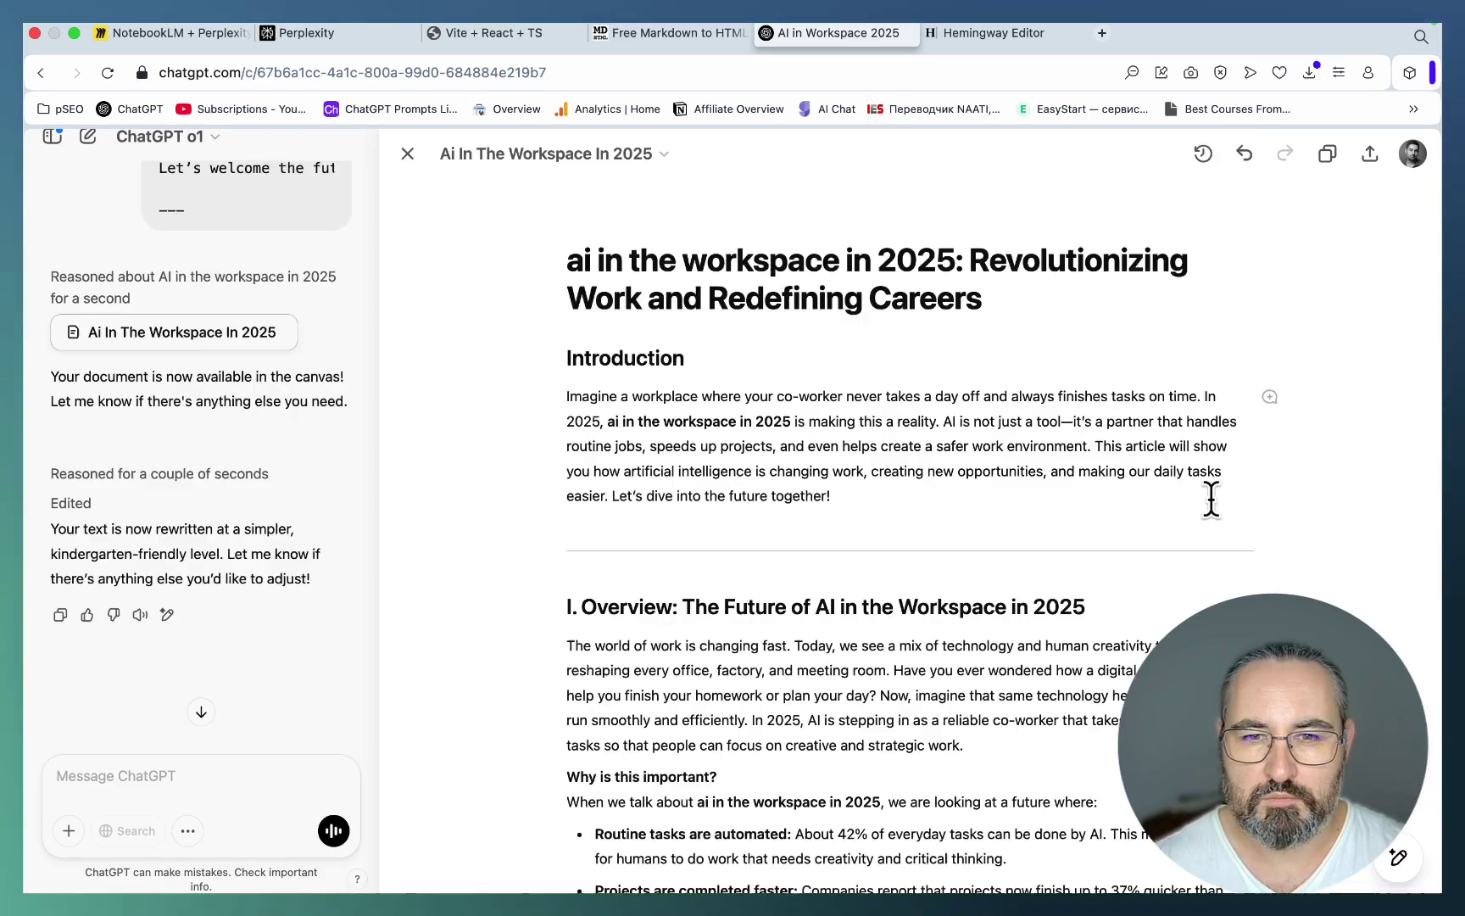
scroll(1211, 497, down, 20)
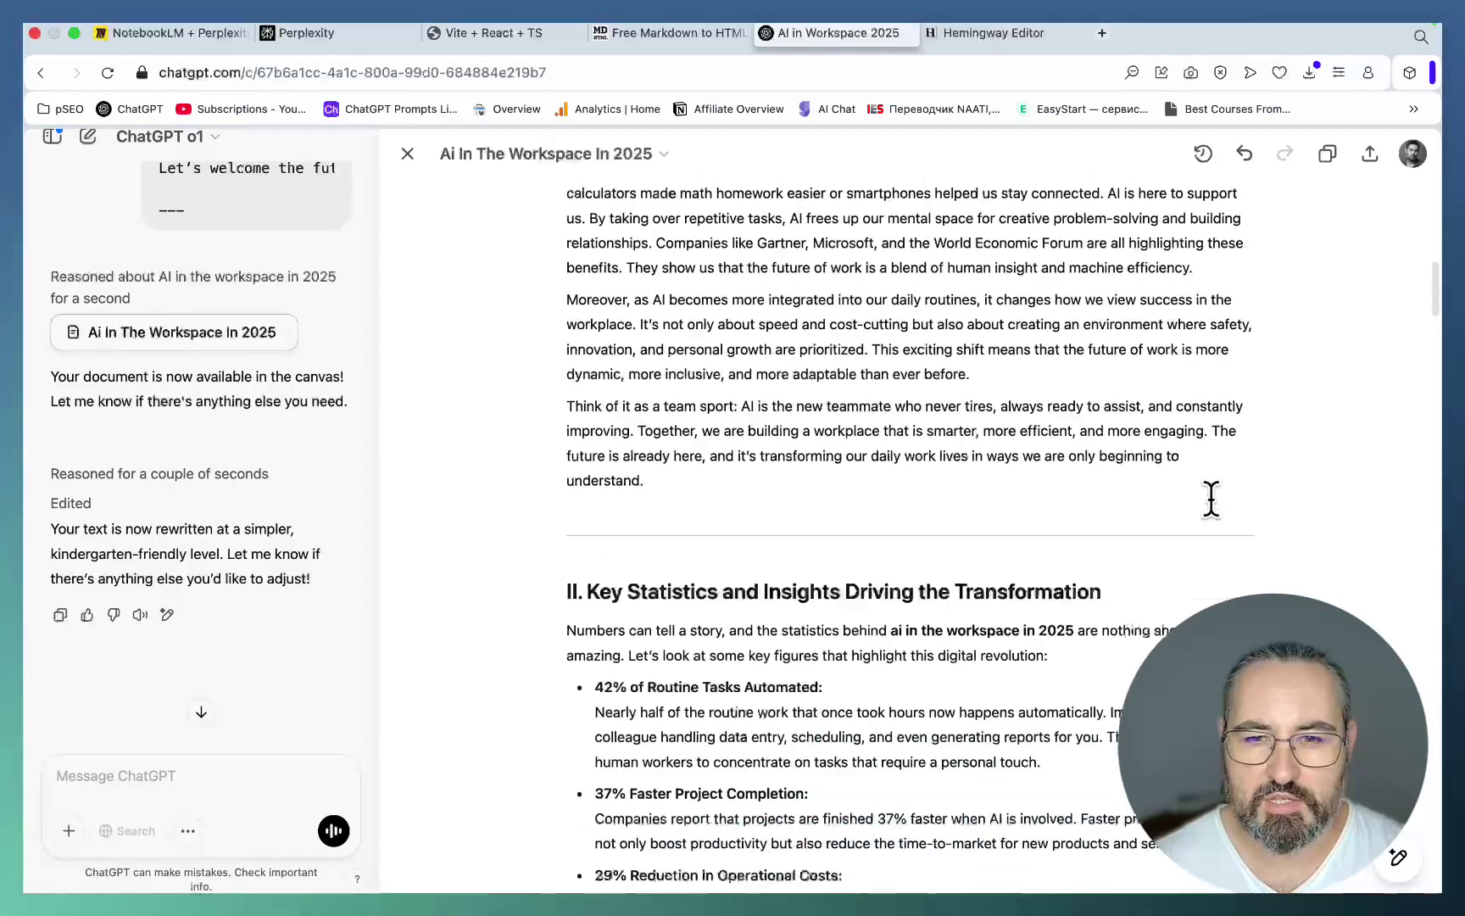
scroll(1210, 497, down, 20)
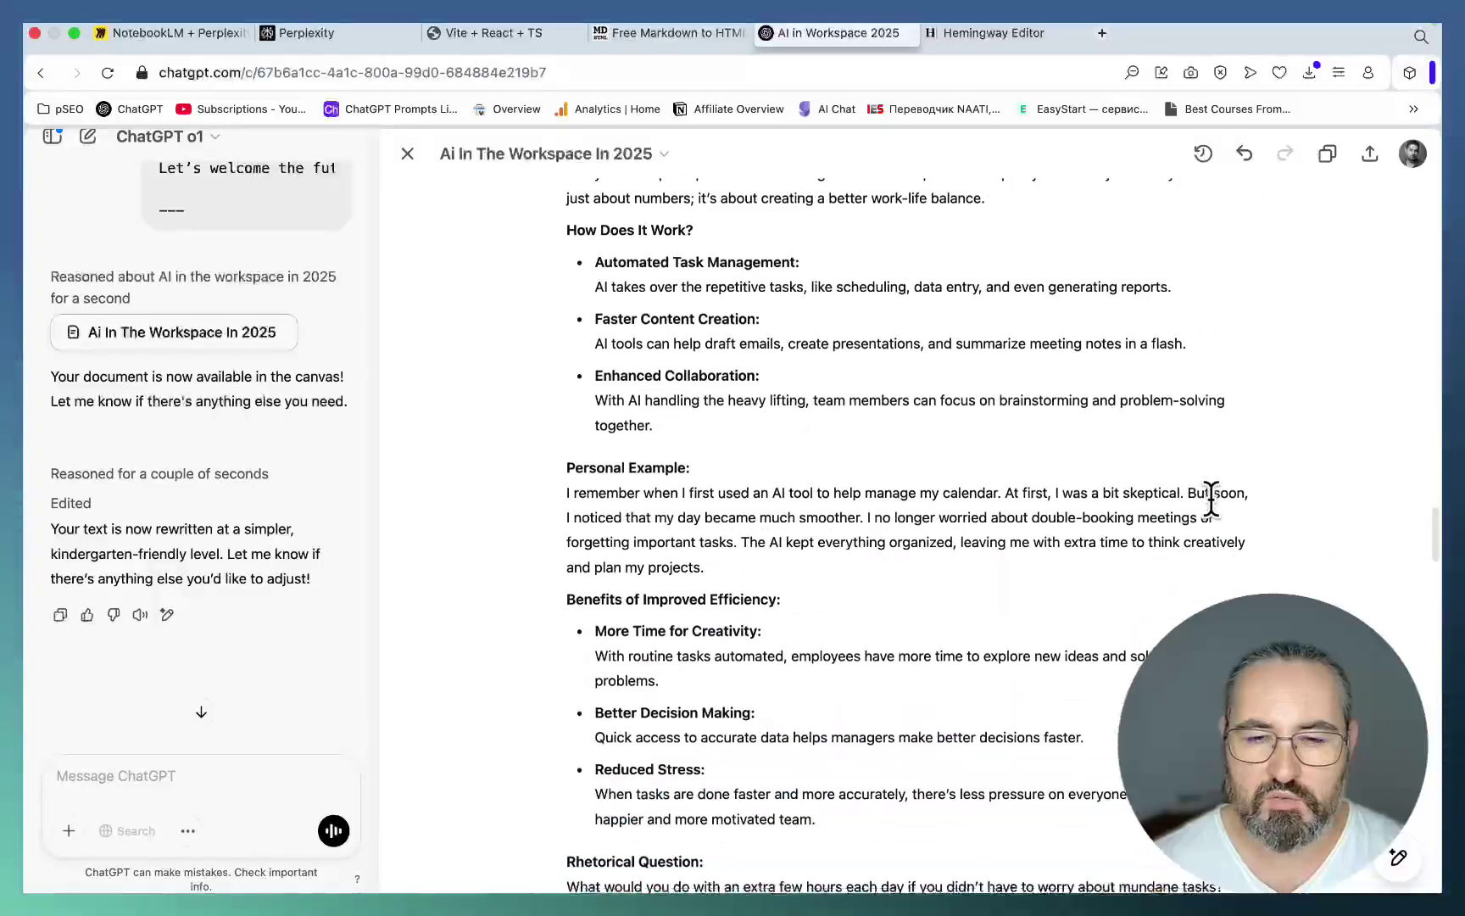
scroll(1211, 497, down, 15)
scroll(1210, 498, up, 10)
scroll(1210, 498, up, 20)
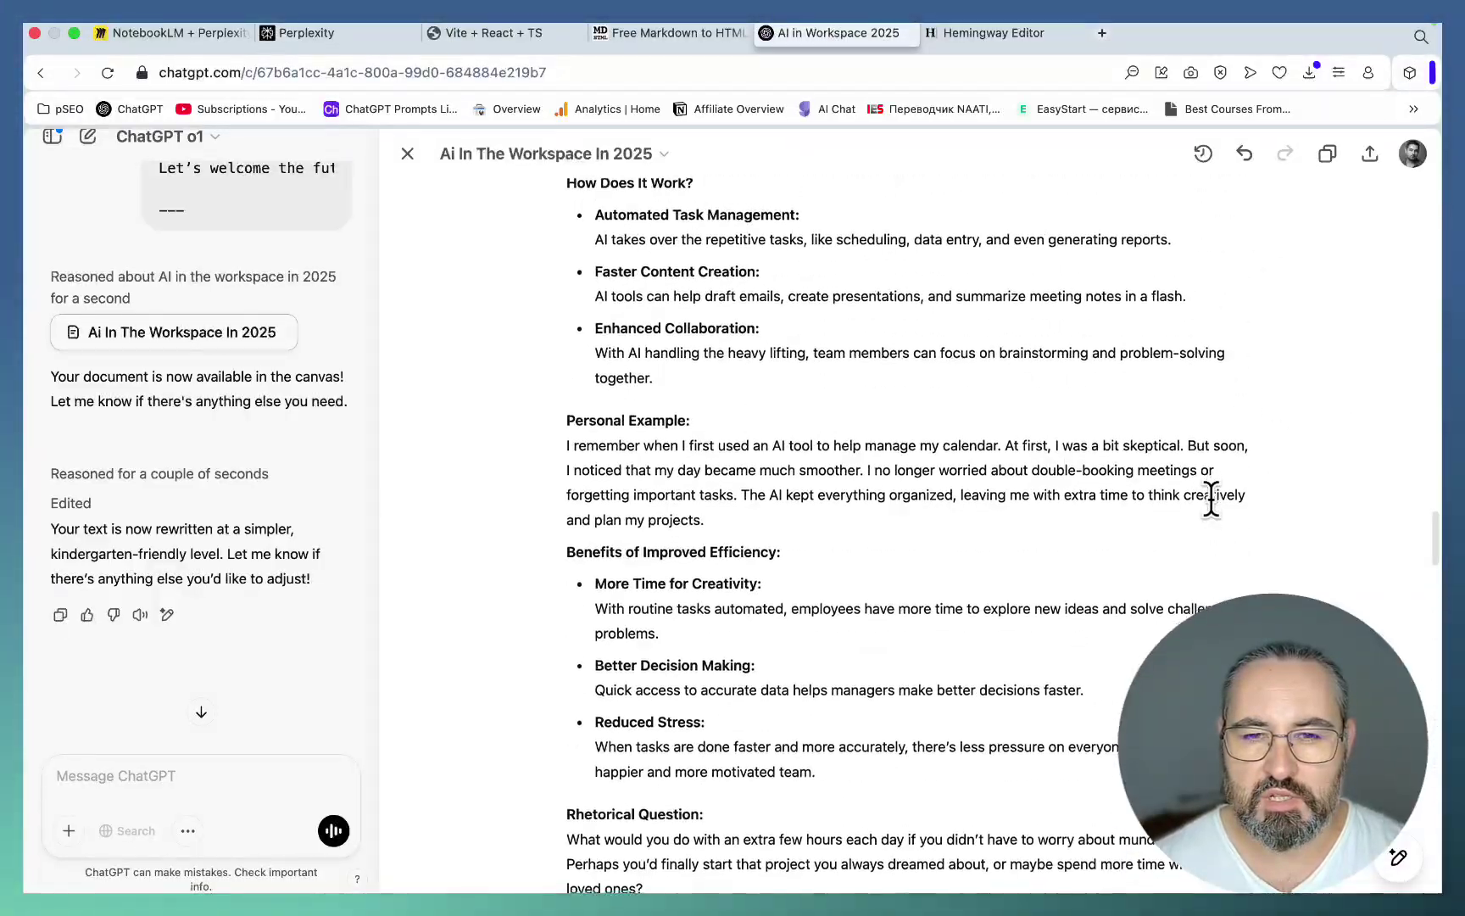
scroll(1211, 498, down, 8)
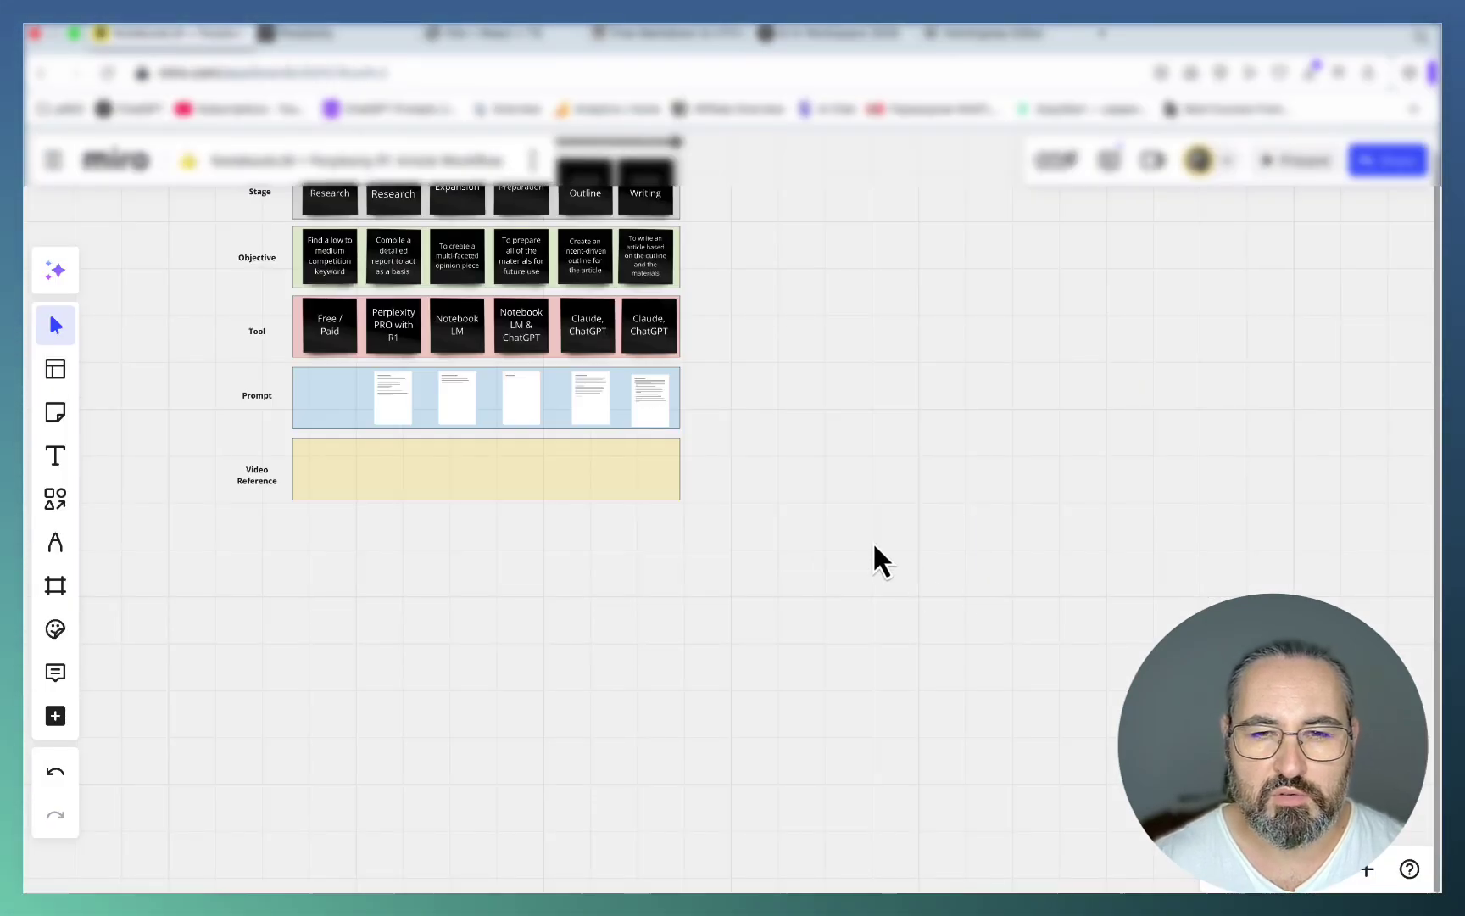
Pan the Miro board to show the six-stage workflow from Keyword Research to Article Writing
scroll(882, 559, up, 3)
scroll(881, 559, left, 3)
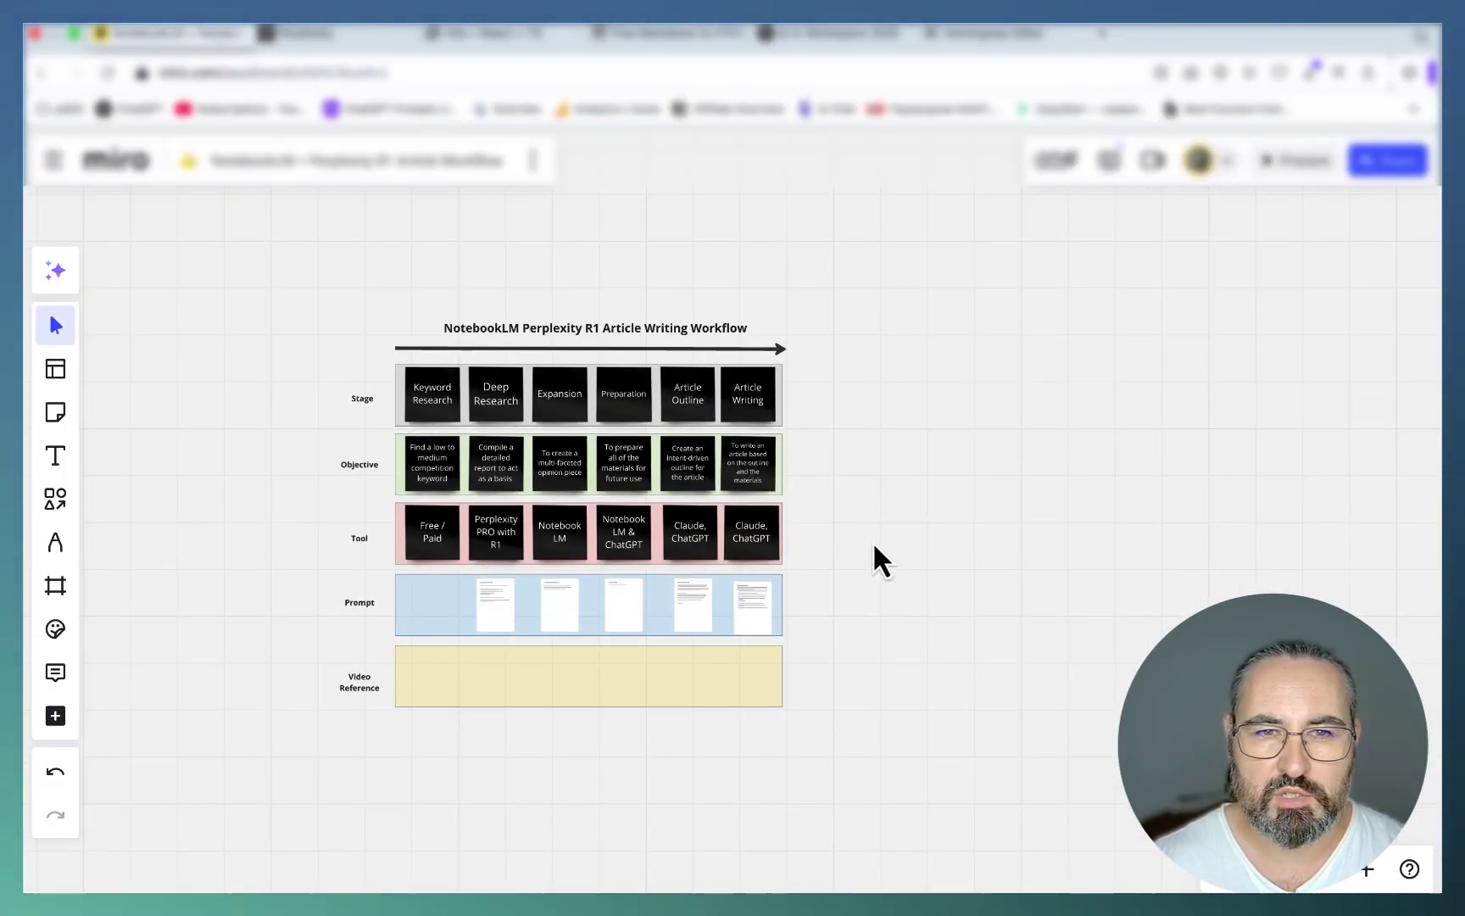